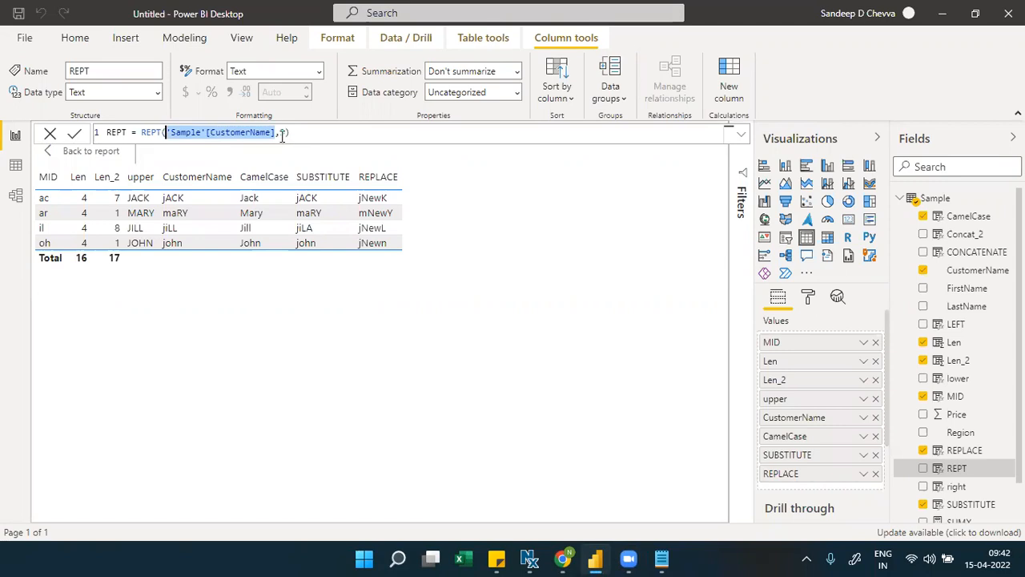
Add the REPT column to the table visual's values after REPLACE
drag(286, 133, 270, 132)
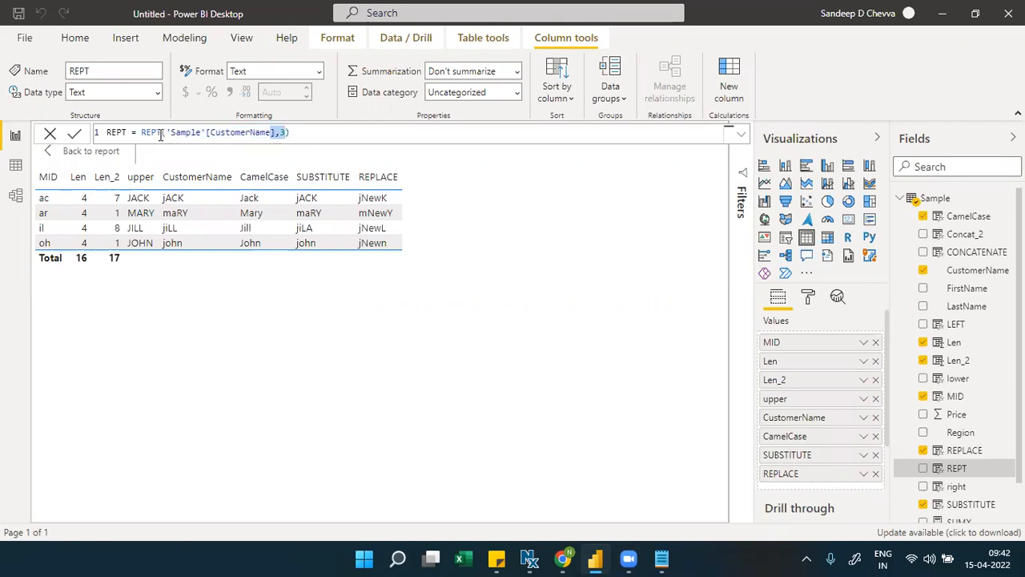
double_click(155, 133)
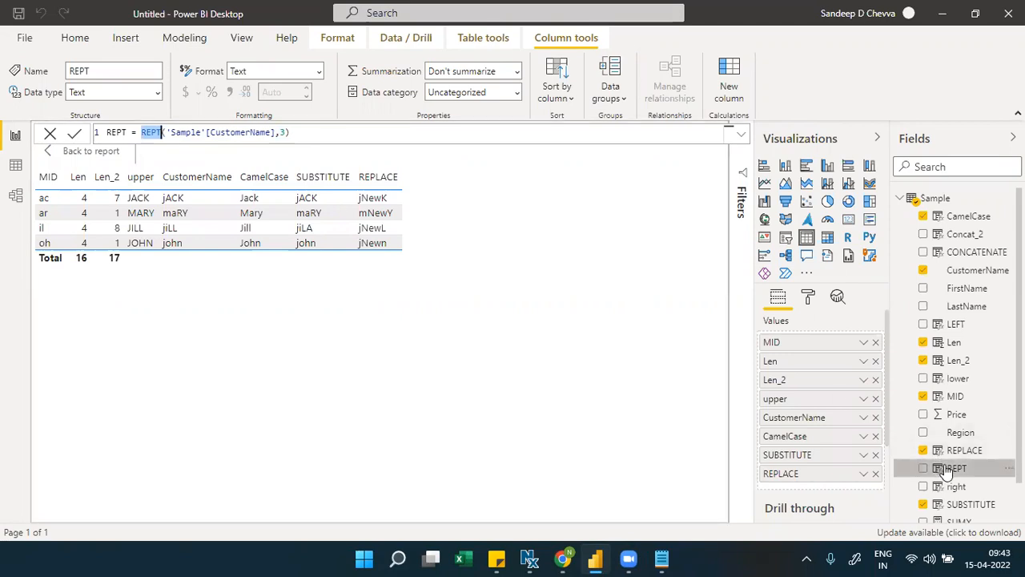
drag(945, 473, 835, 489)
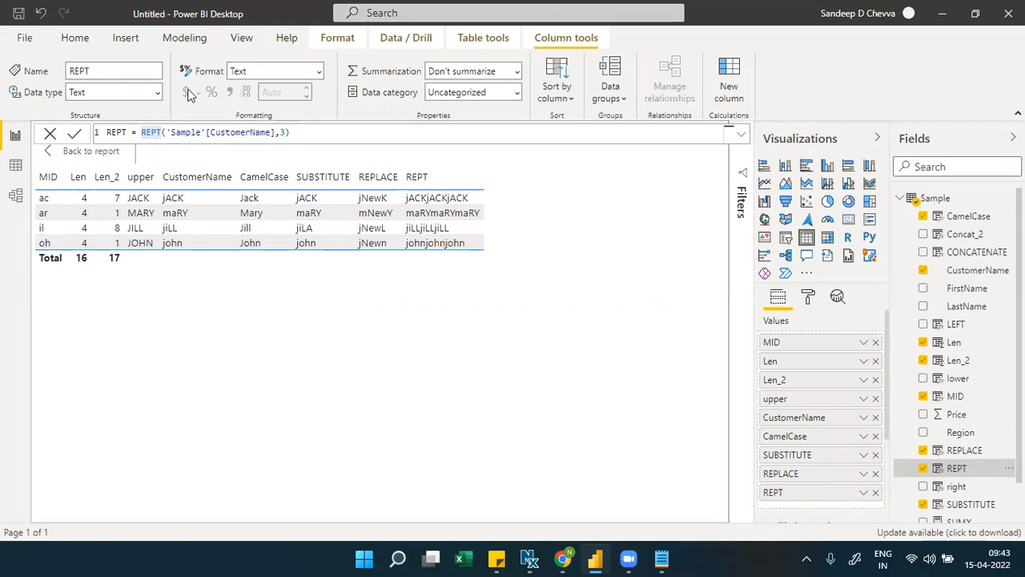
double_click(155, 132)
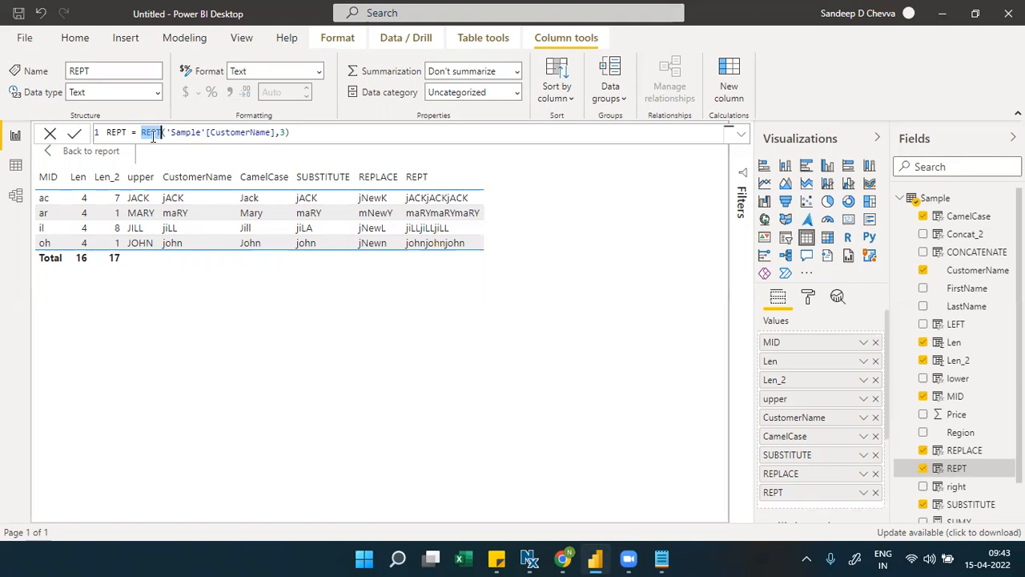
drag(274, 132, 166, 134)
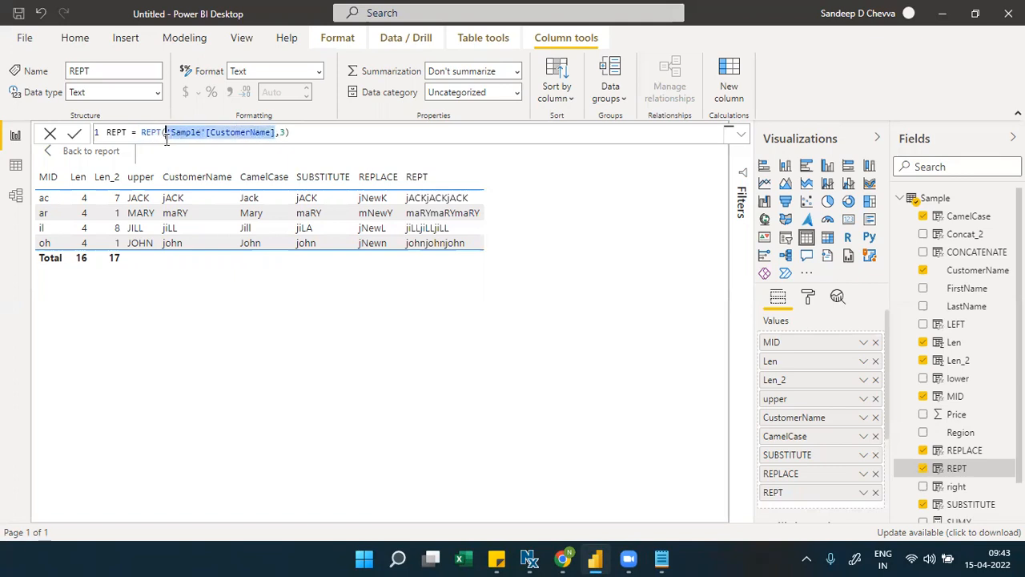
click(282, 133)
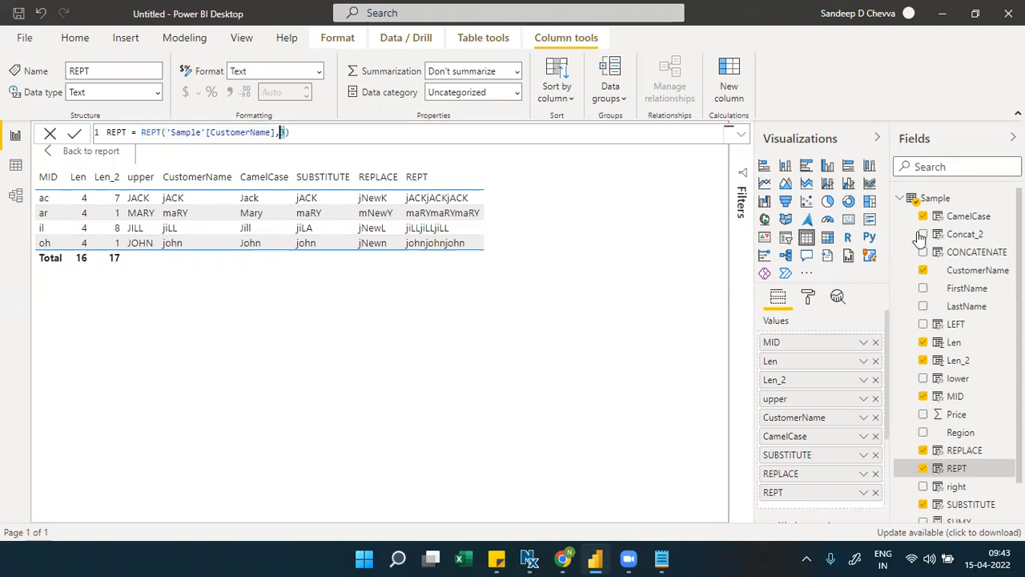
Create a calculated column in the Sample table with the formula FIND("A",'Sample'[CustomerName],1,0)
right_click(933, 198)
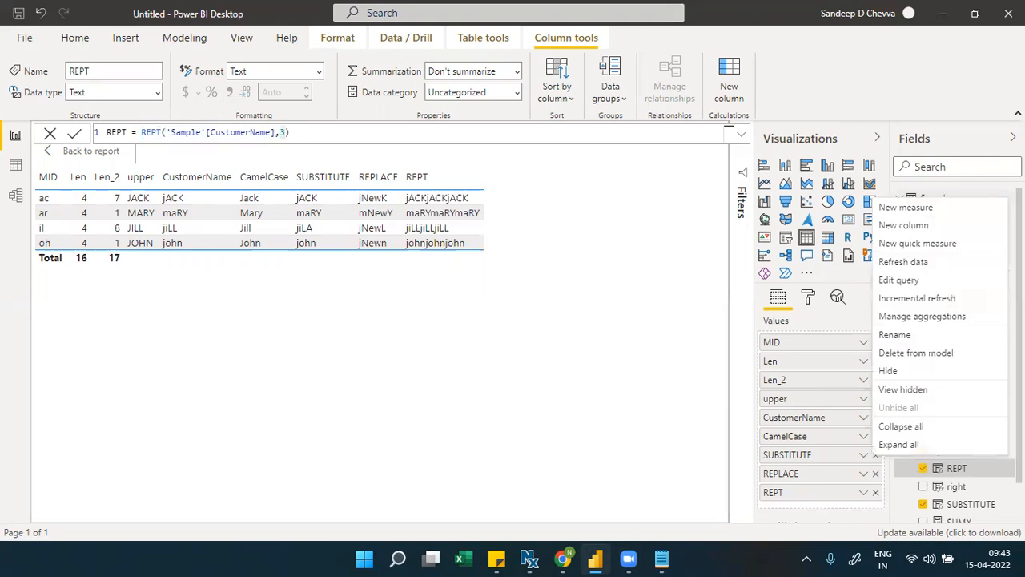
click(922, 231)
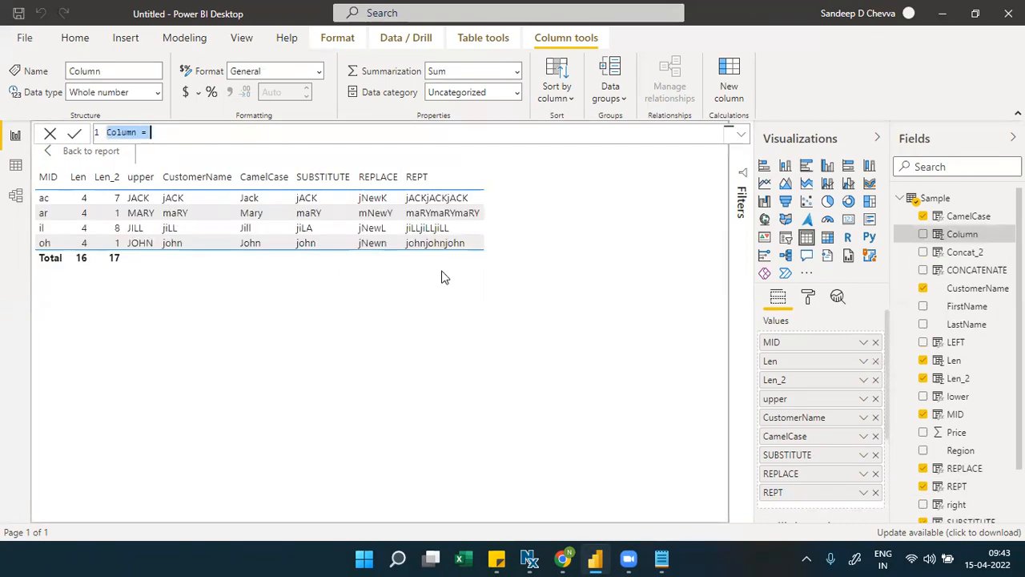
click(200, 141)
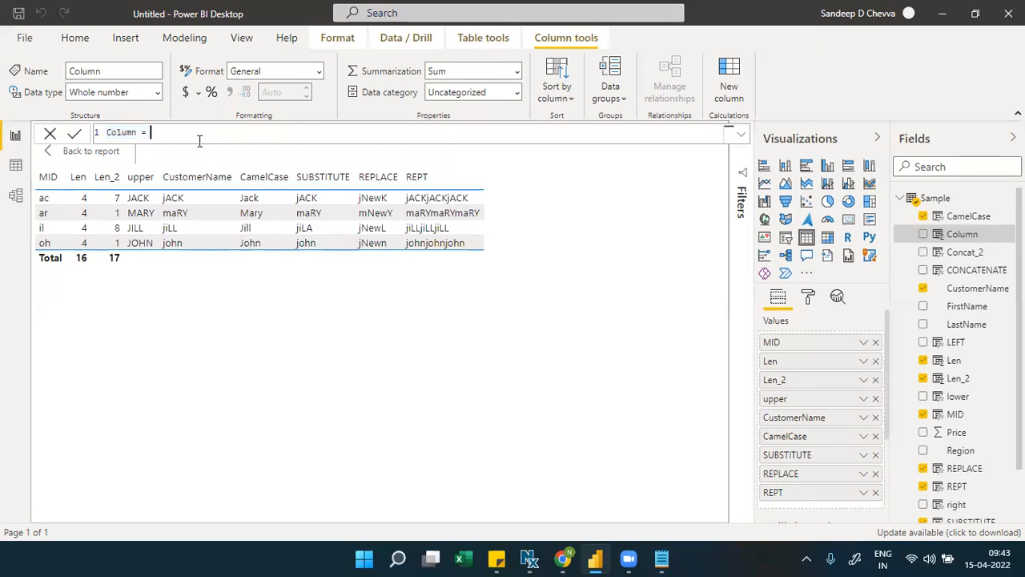
text(FIND)
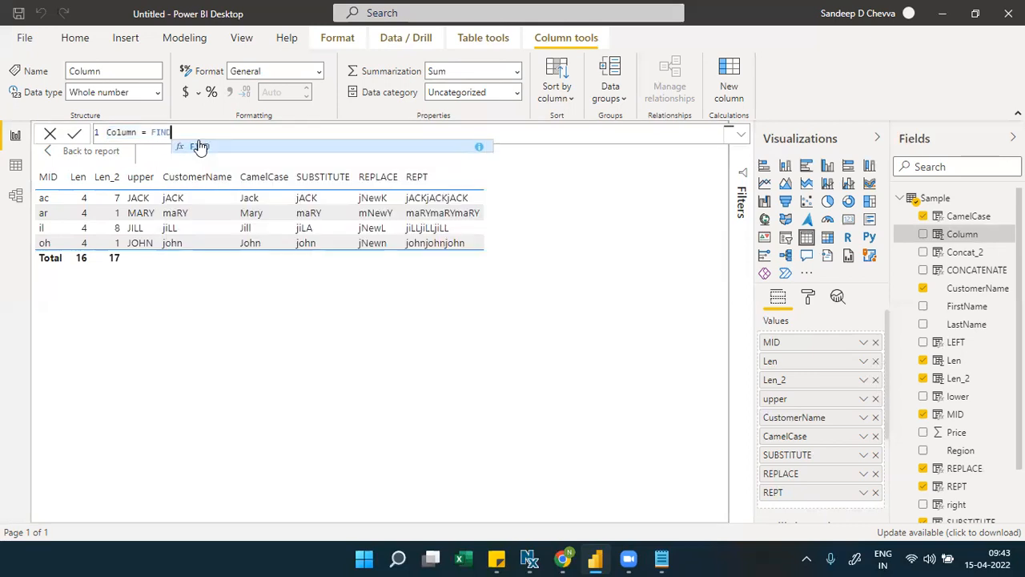
text(()
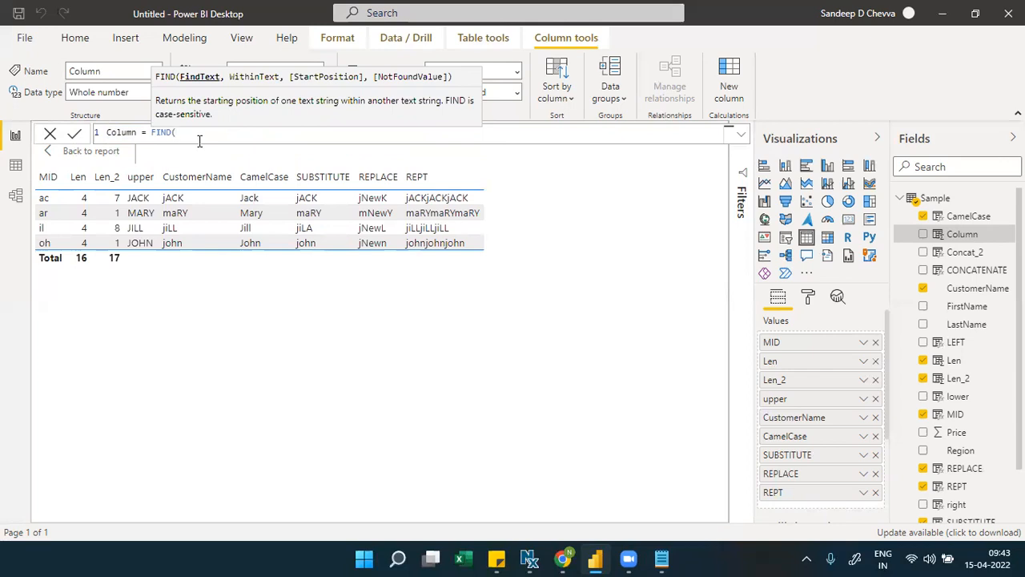
text("A",Cus)
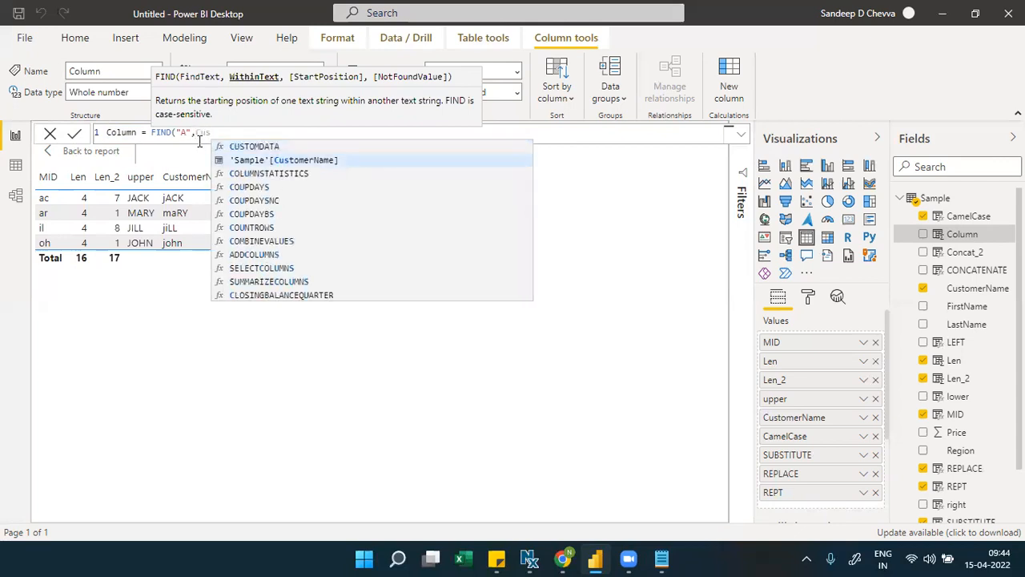
key(Tab)
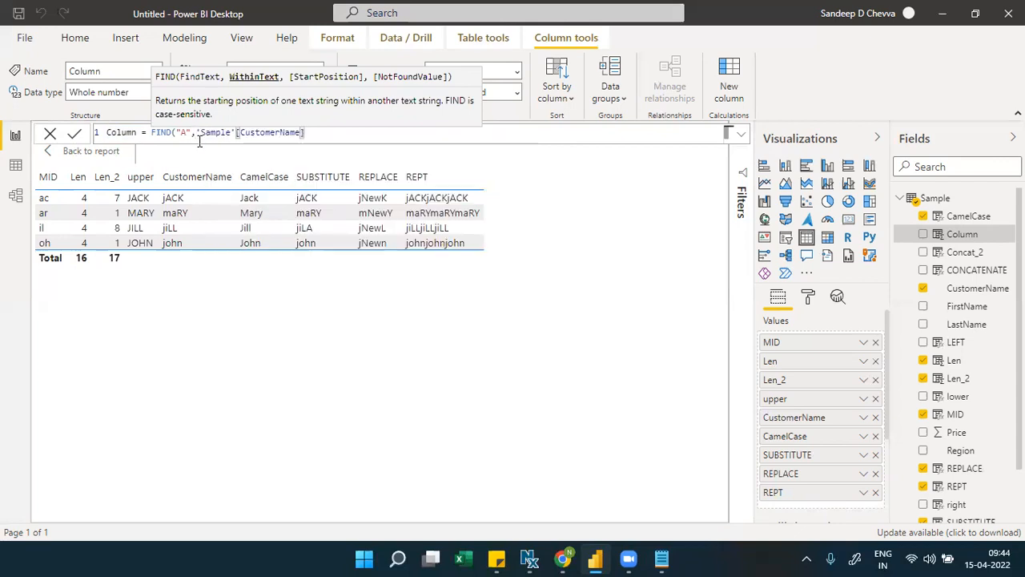
text(,)
text(1)
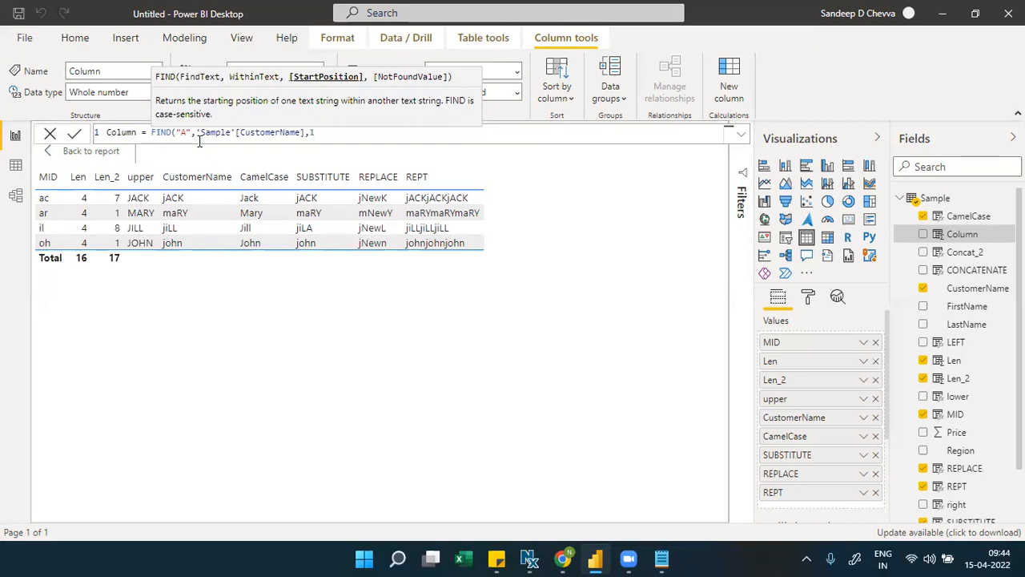
text(,0)
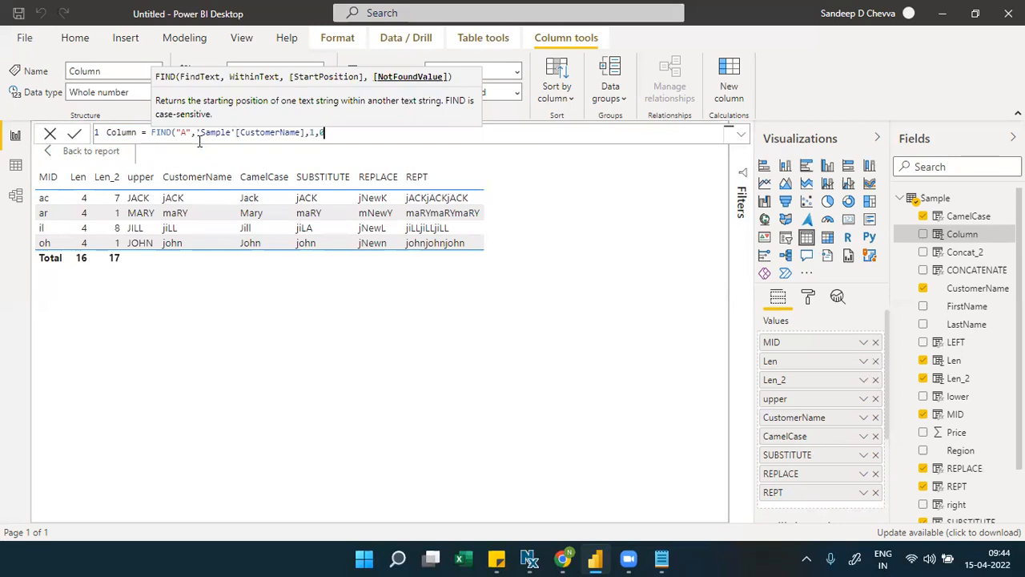
text())
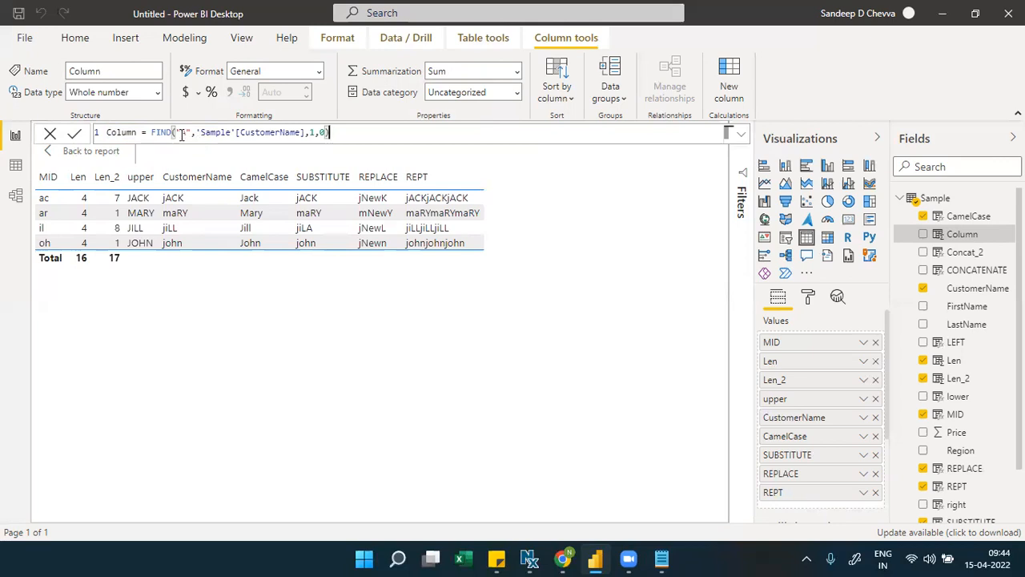
double_click(182, 133)
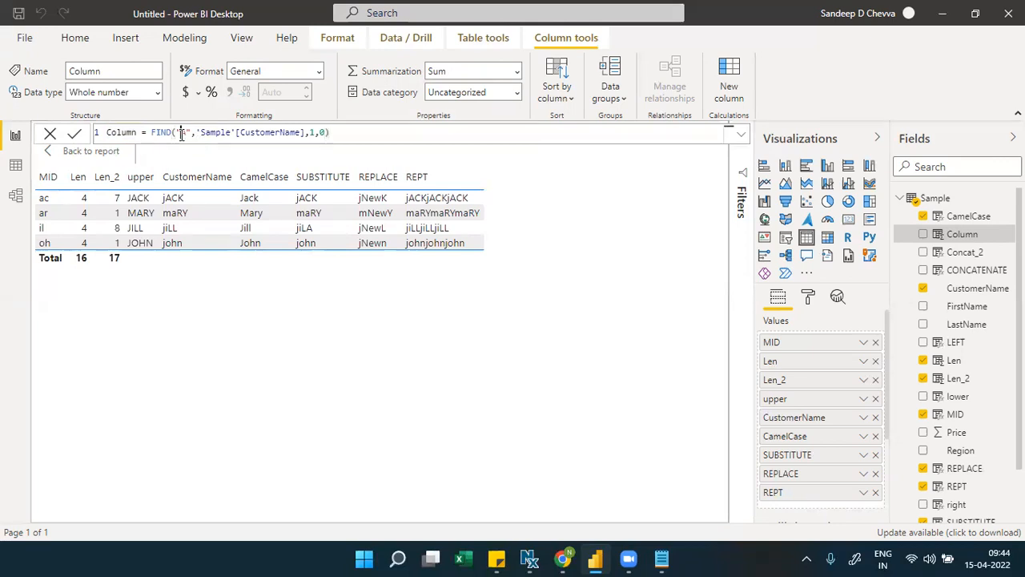
double_click(275, 133)
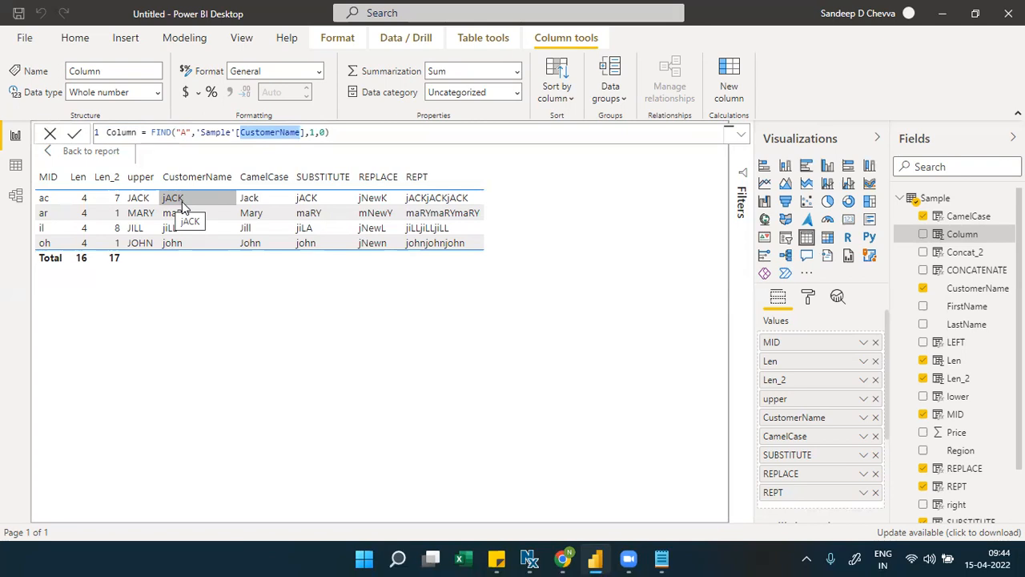
click(183, 132)
double_click(183, 132)
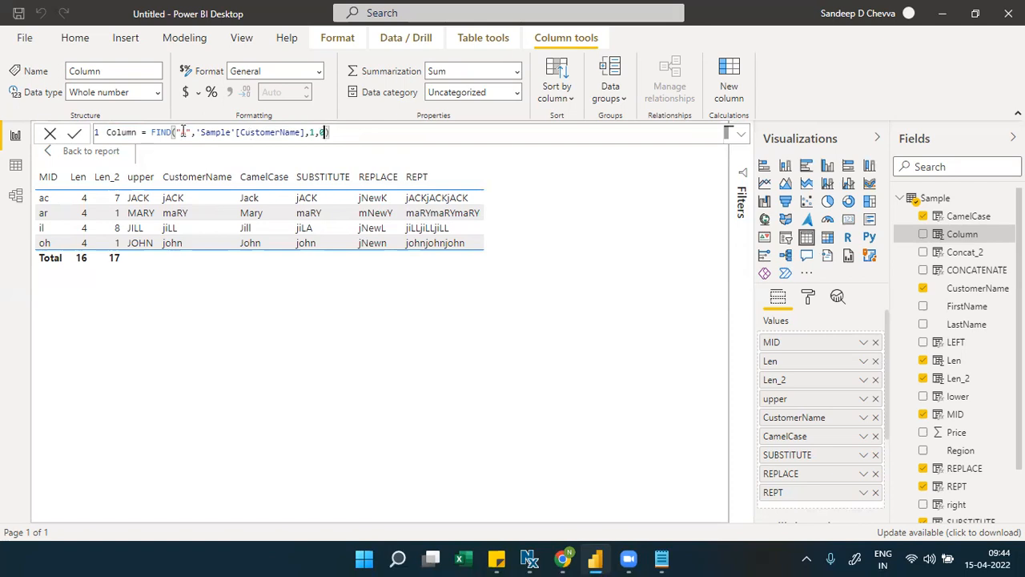
Rename the new calculated column as FIND in its formula and commit it
double_click(120, 133)
click(160, 132)
double_click(160, 132)
key(ctrl+c)
double_click(126, 134)
key(ctrl+v)
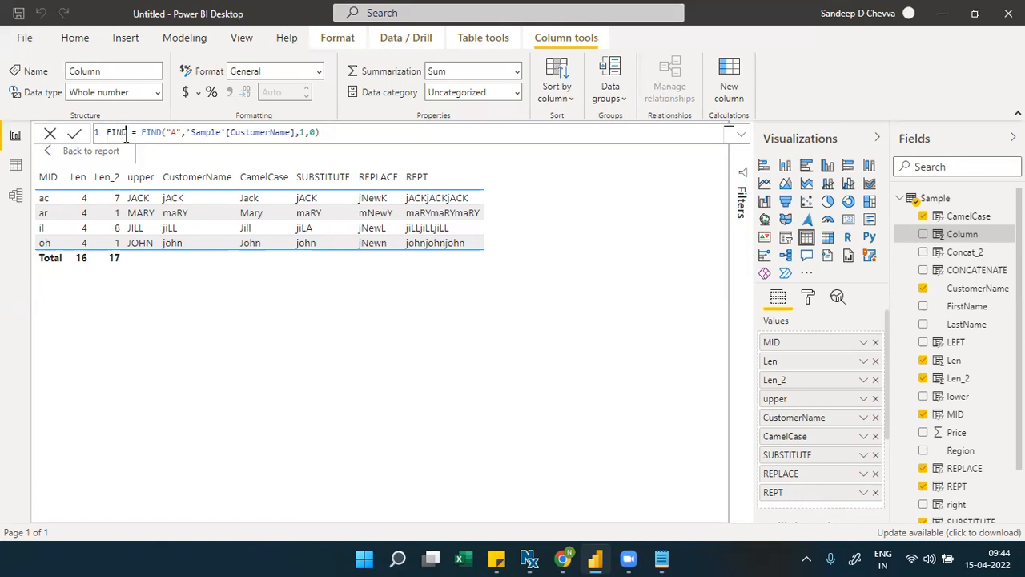
click(79, 141)
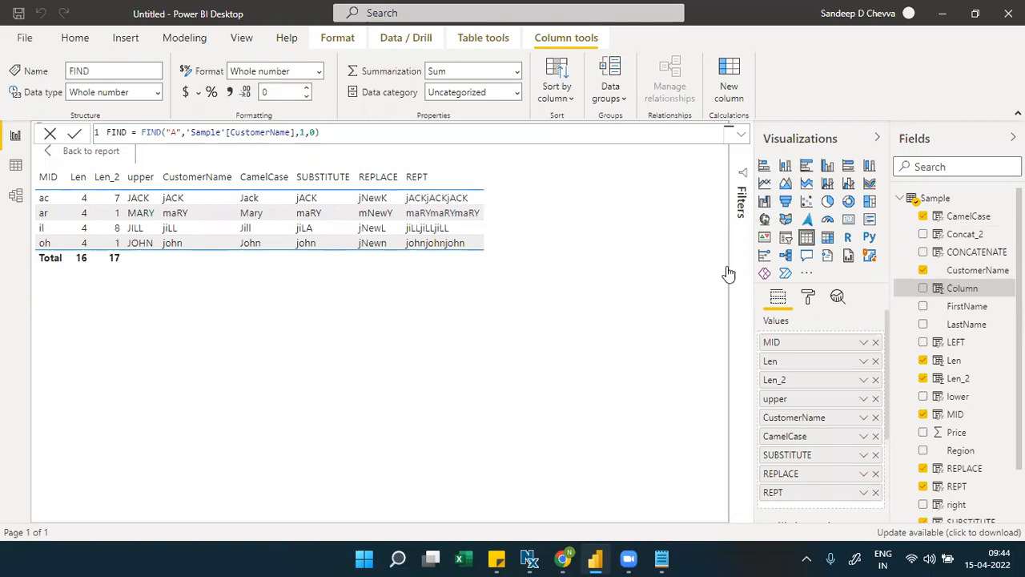
Remove the upper, CustomerName, CamelCase and SUBSTITUTE columns from the table visual
click(876, 398)
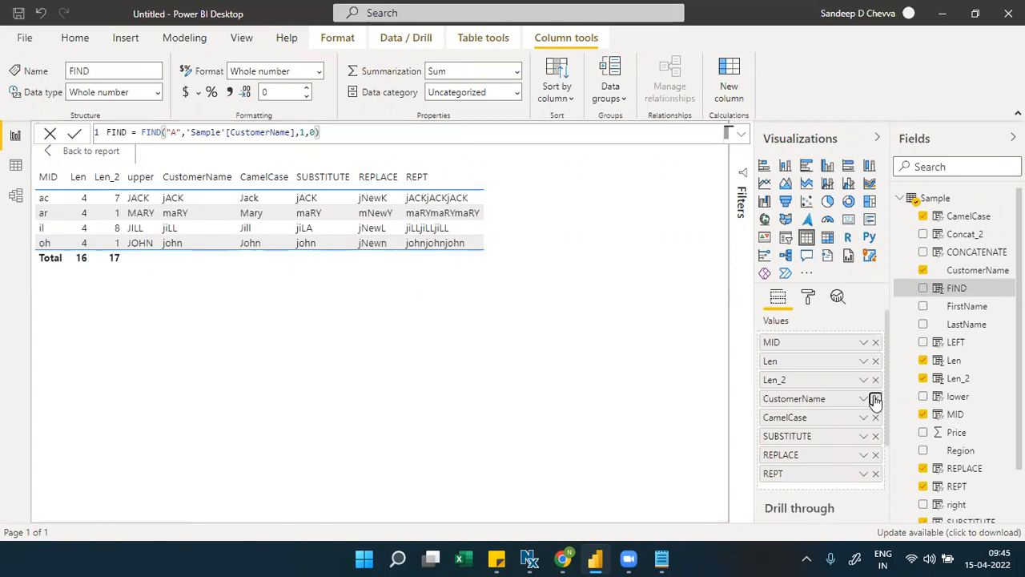
click(875, 398)
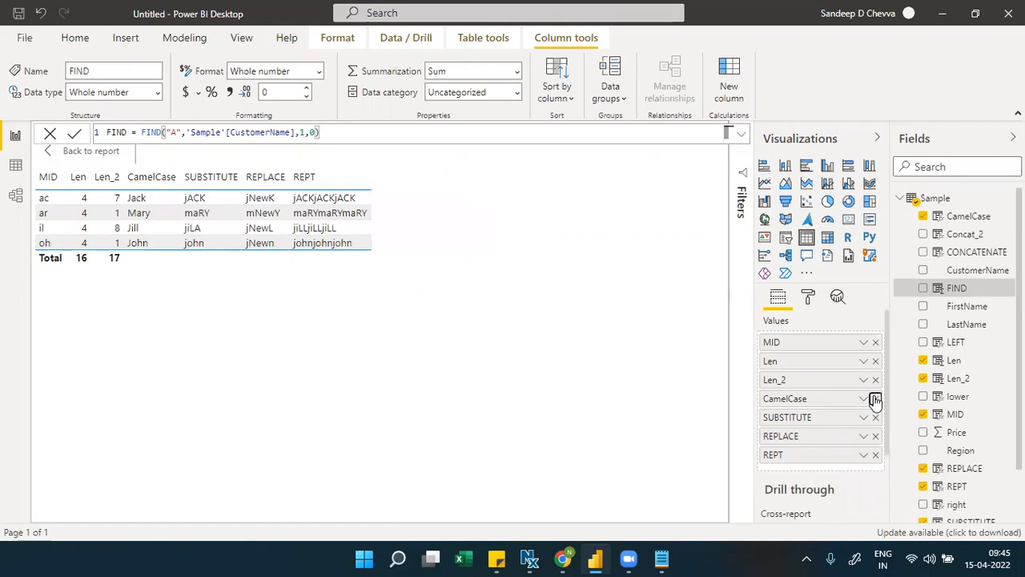
click(875, 398)
click(876, 398)
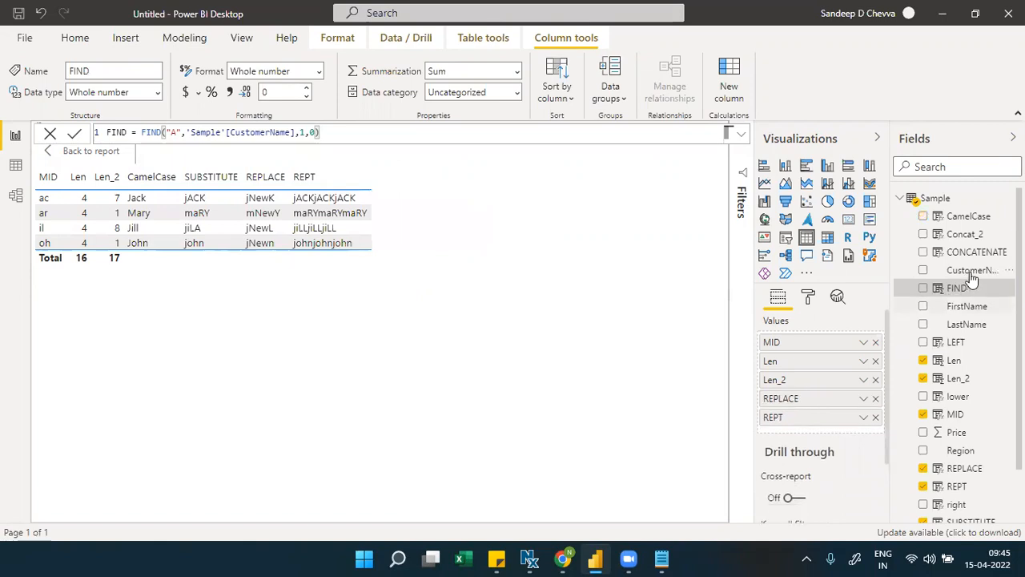
Add the CustomerName and FIND columns to the table visual's values after REPT
drag(914, 275, 830, 433)
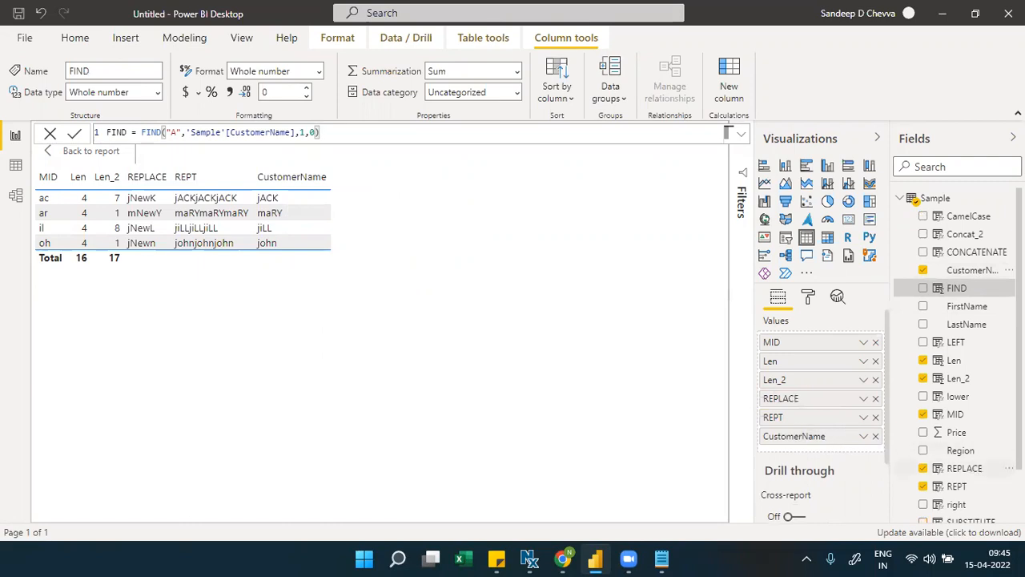
scroll(969, 441, down, 1)
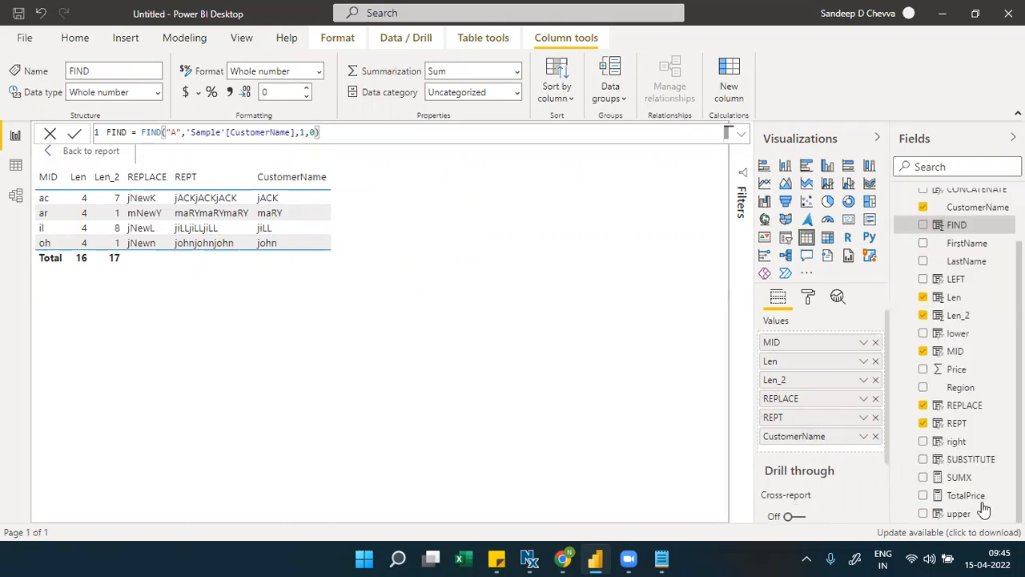
drag(965, 227, 865, 454)
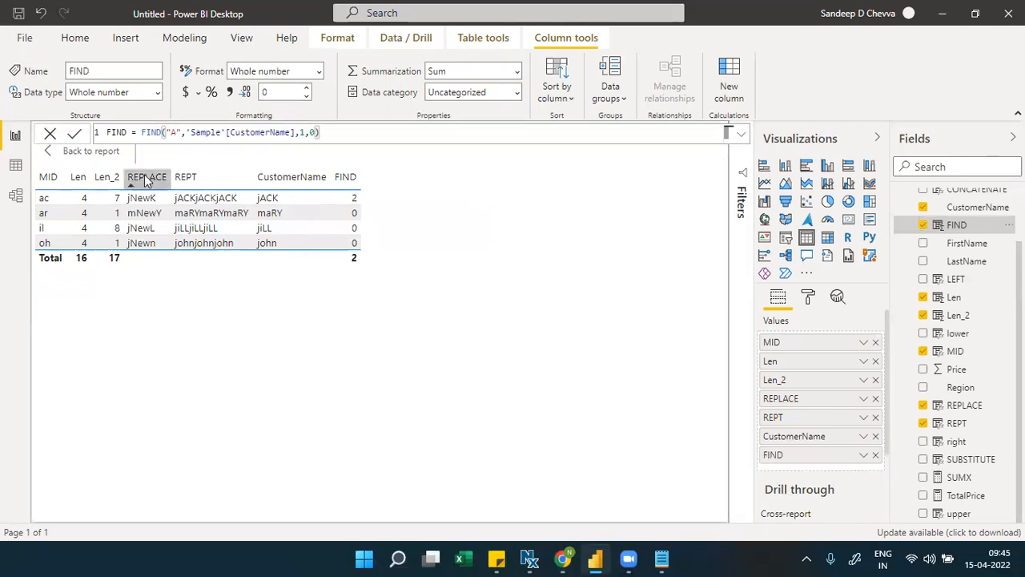
click(166, 133)
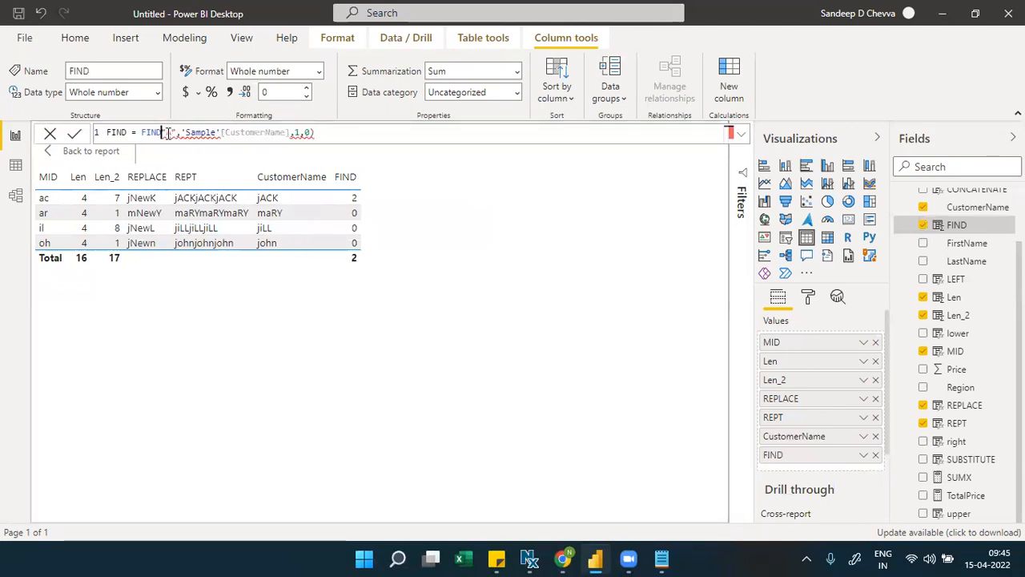
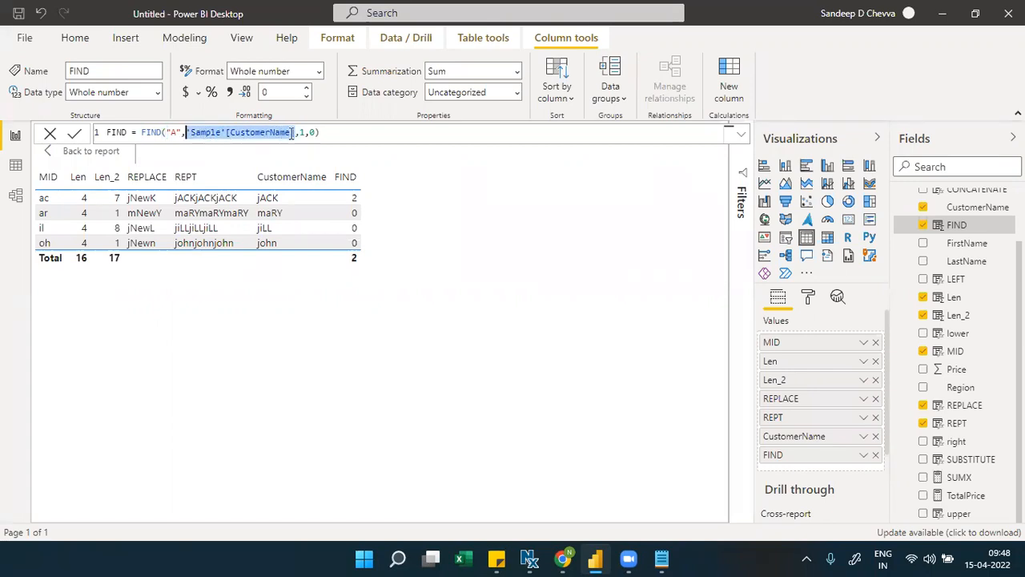
click(175, 133)
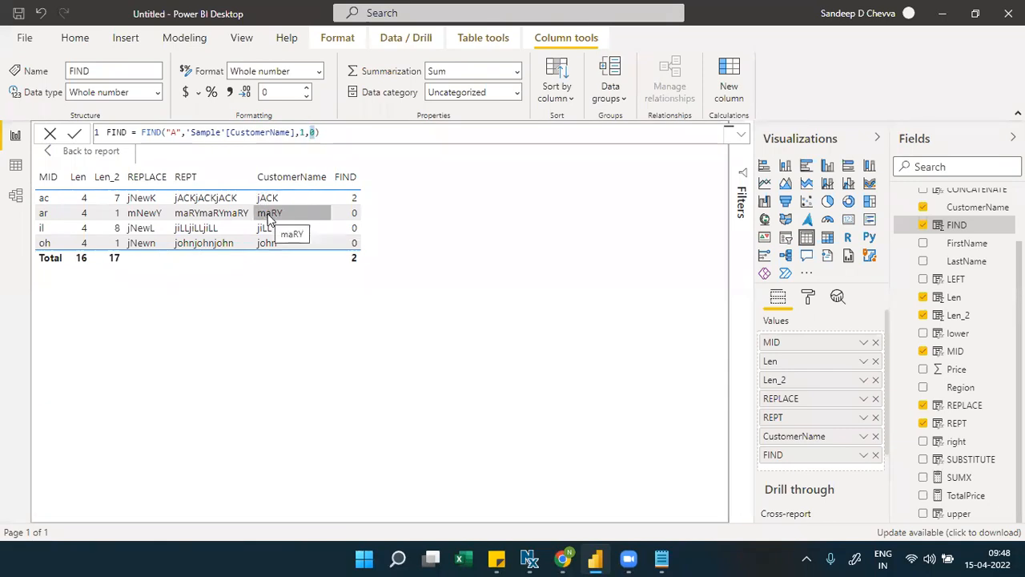
click(166, 134)
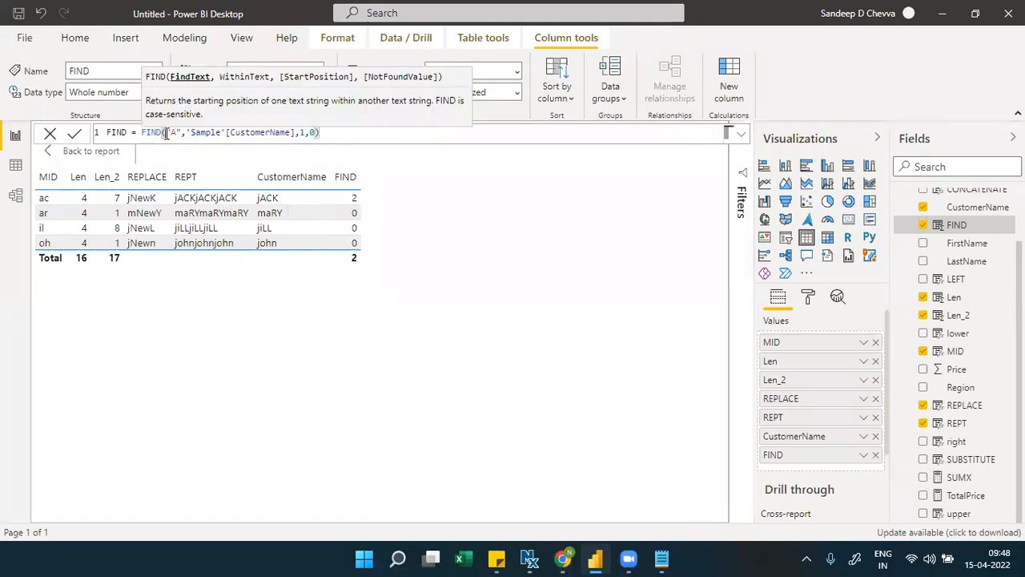
Create a calculated column in the Sample table and fill it with a copy of the FIND column's formula
drag(321, 132, 102, 138)
key(ctrl+c)
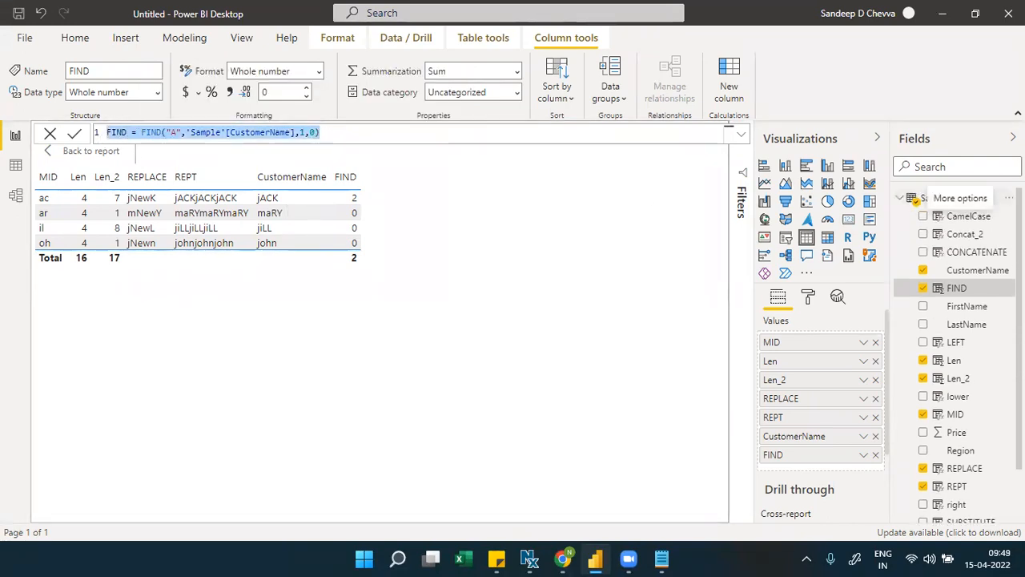
click(1009, 198)
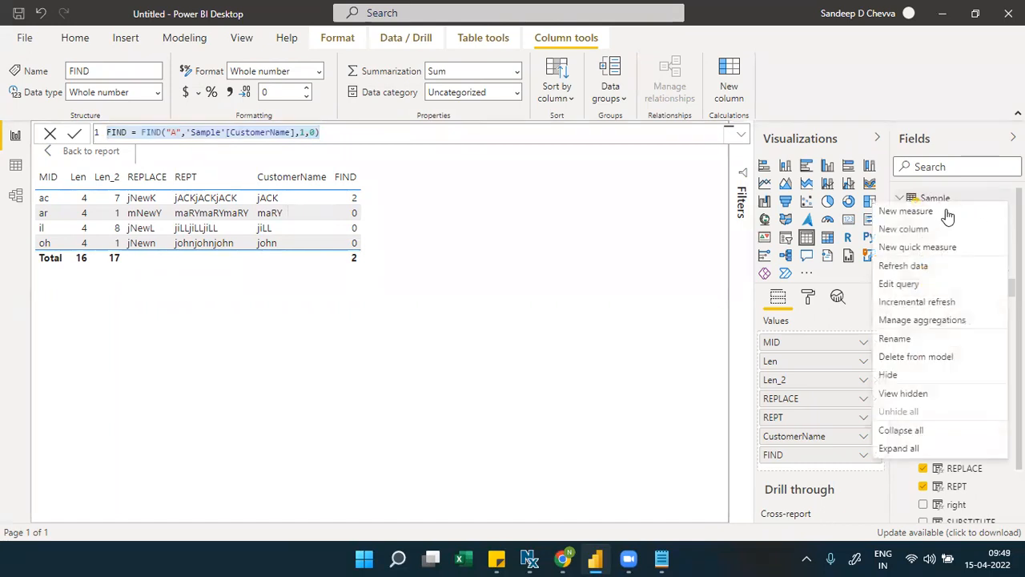
click(913, 231)
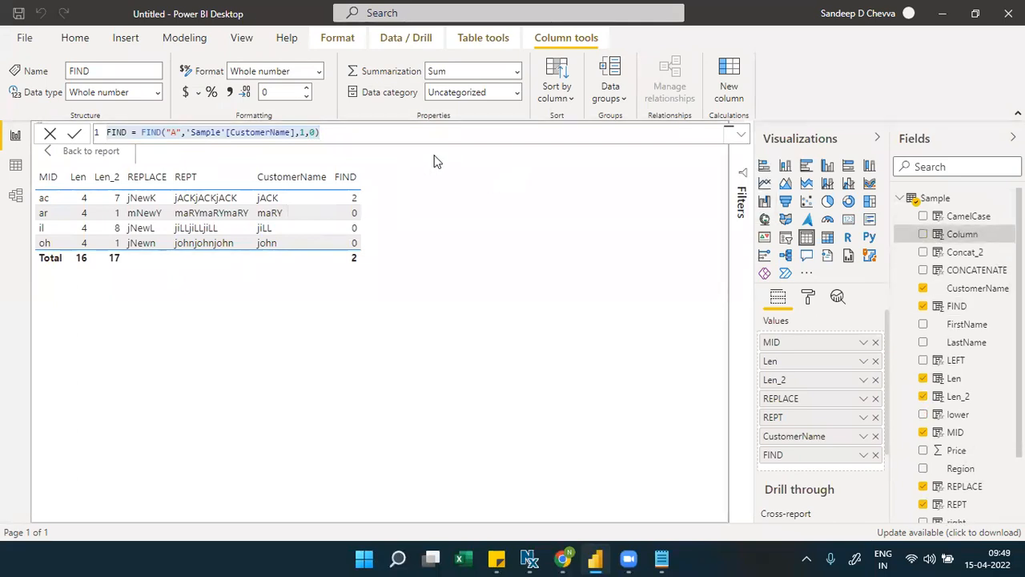
click(384, 134)
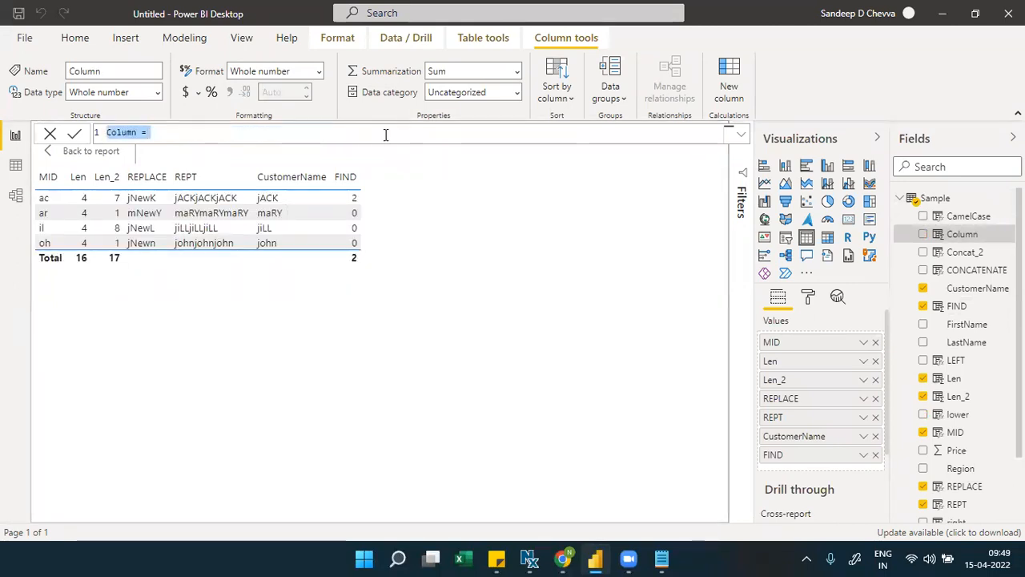
key(ctrl+v)
Change both the new column's name and its function to SEARCH, commit it, and add SEARCH to the table visual after FIND
double_click(117, 133)
key(BackSpace)
text(SEARCH)
double_click(155, 133)
key(BackSpace)
text(SEARCH)
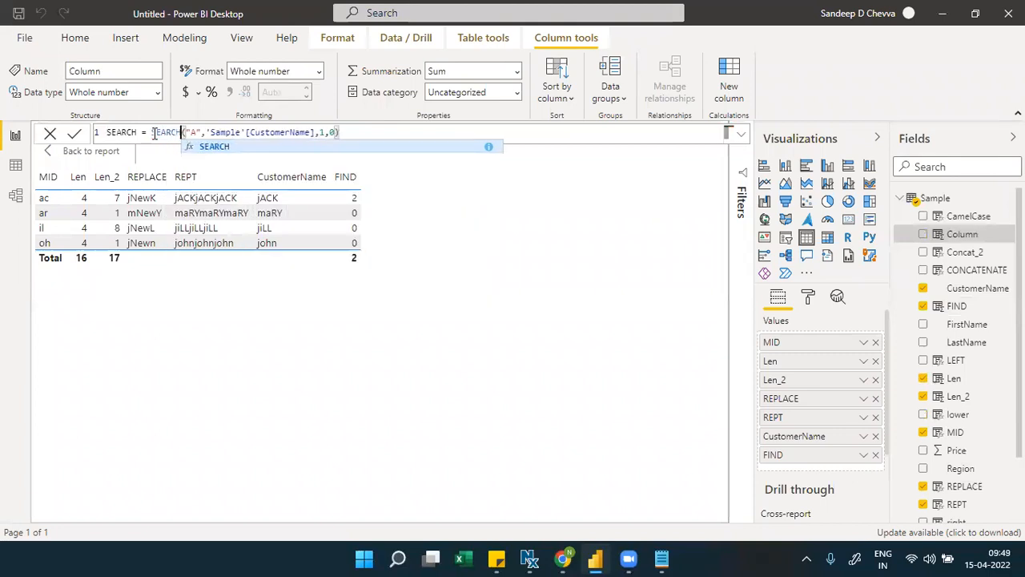
click(76, 134)
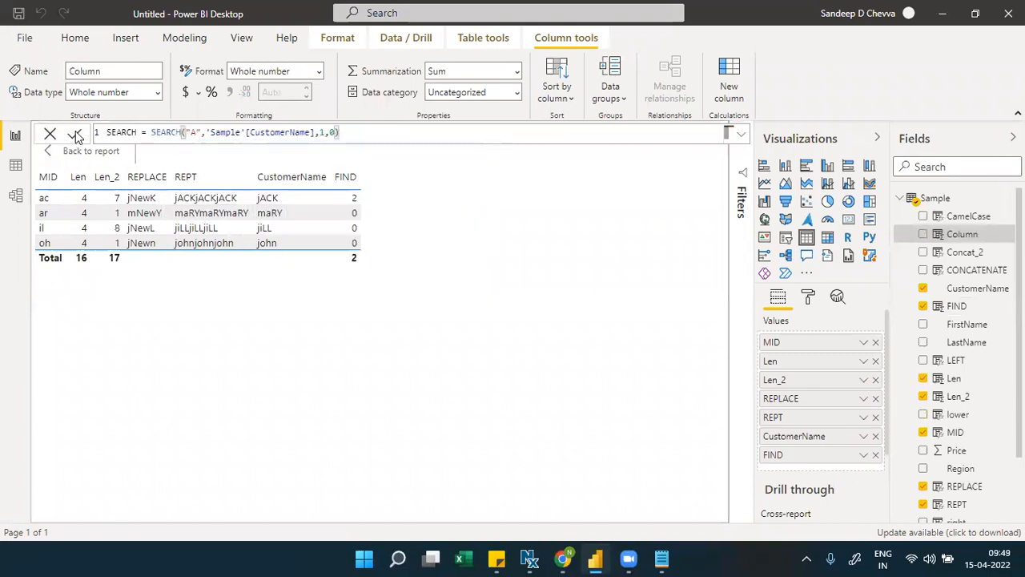
click(75, 134)
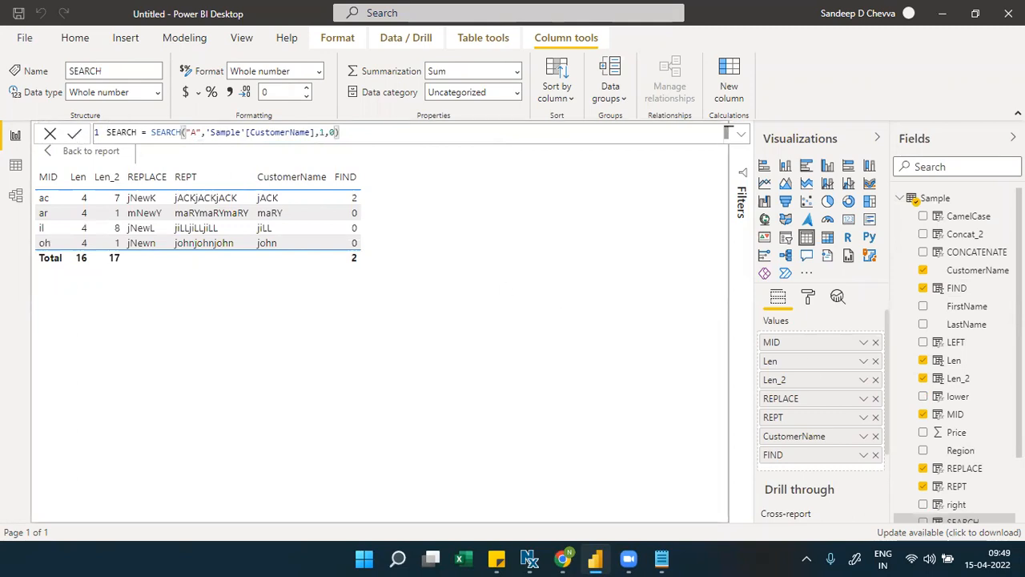
drag(960, 522, 827, 461)
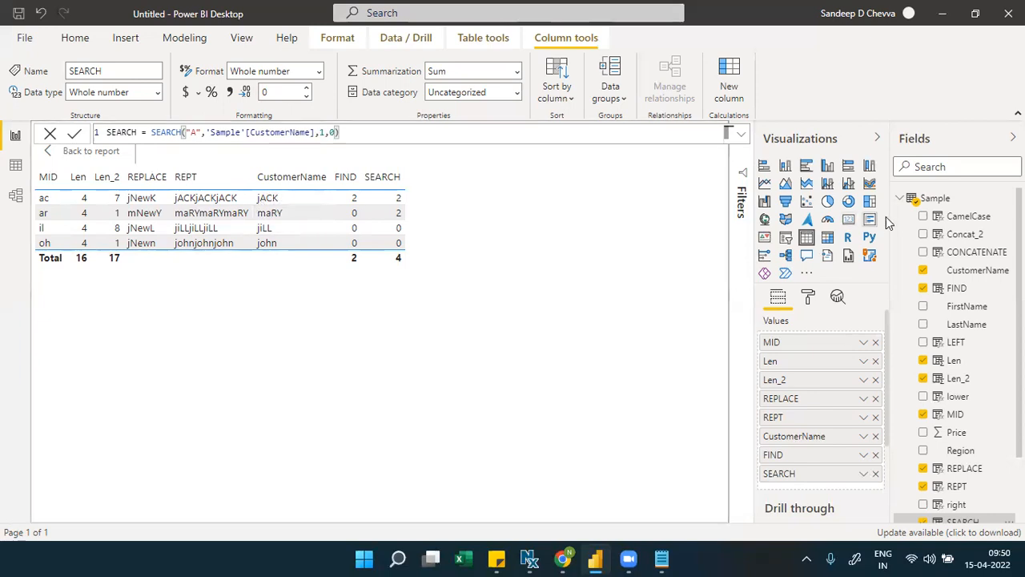
click(1009, 198)
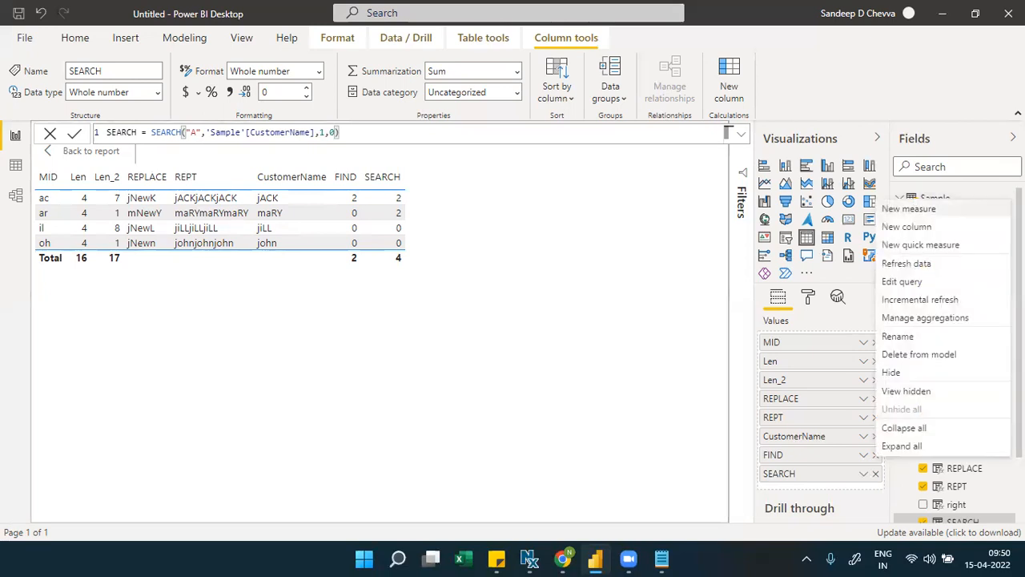
click(924, 229)
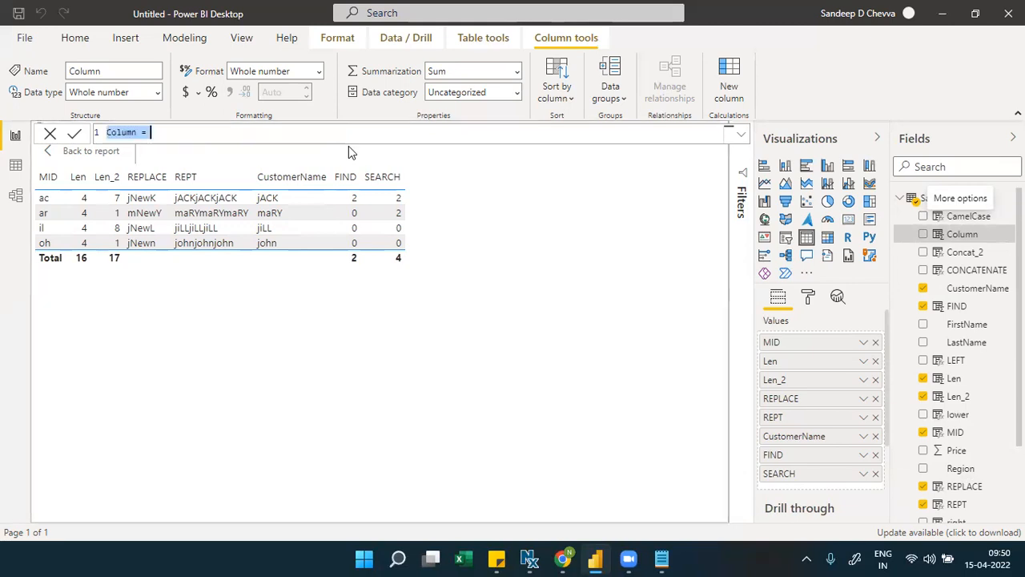
click(240, 130)
text(forma)
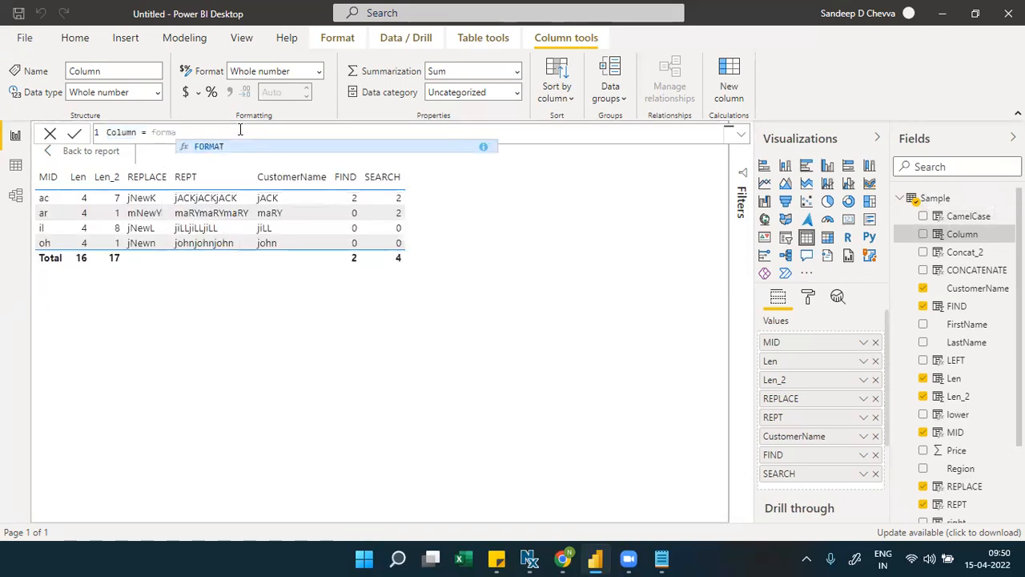
key(Tab)
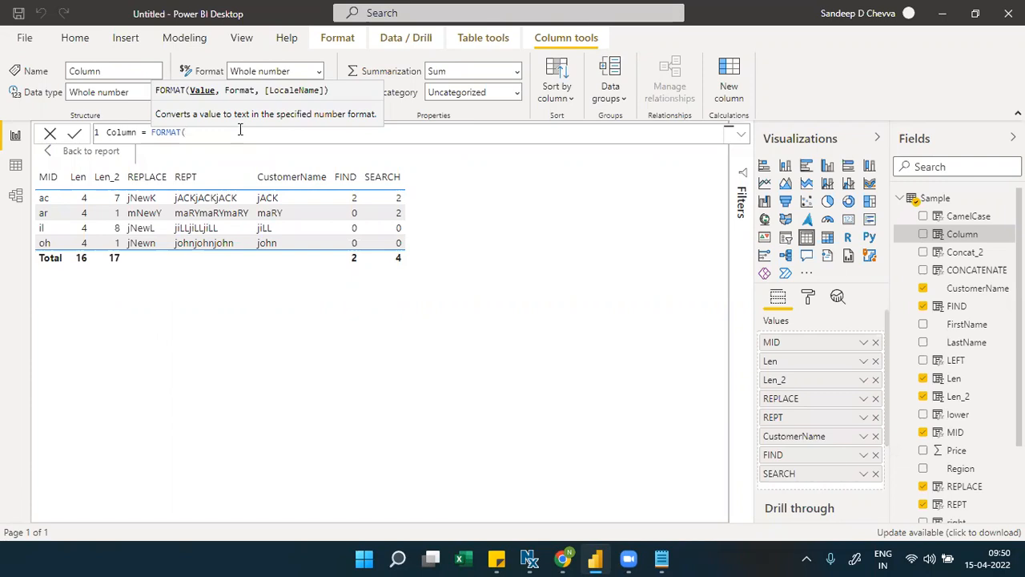
click(50, 135)
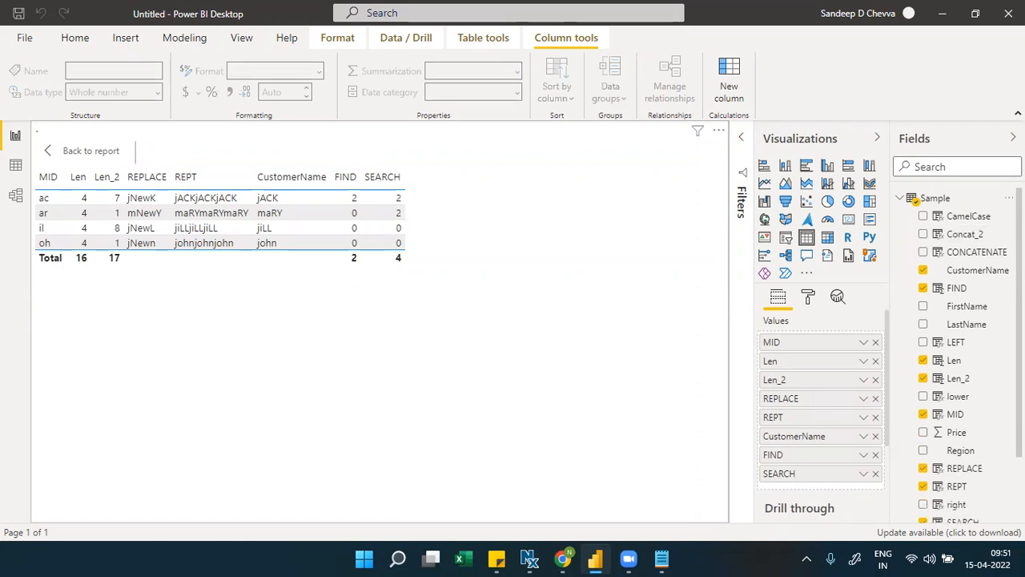
right_click(945, 202)
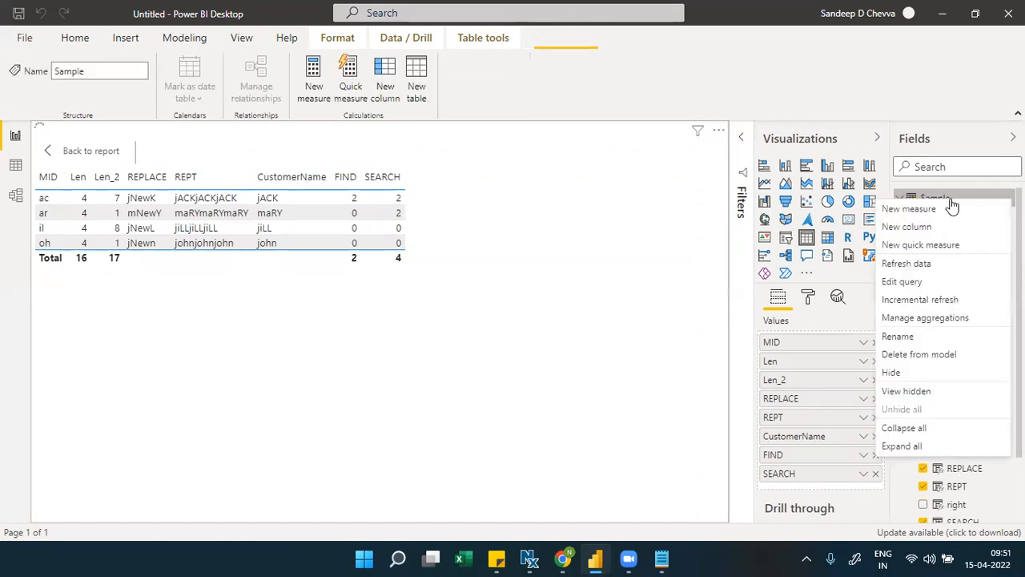
click(916, 230)
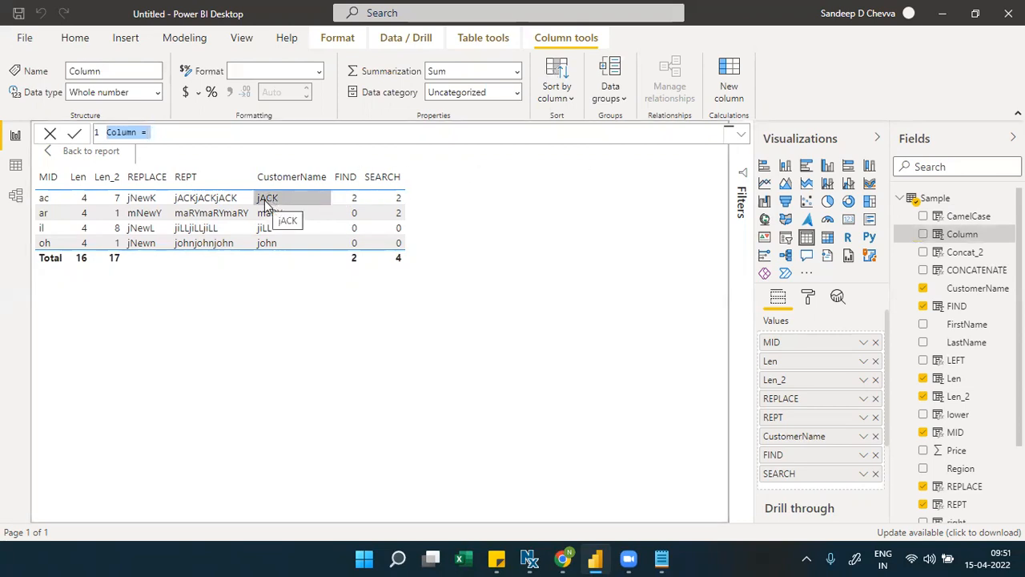
click(50, 134)
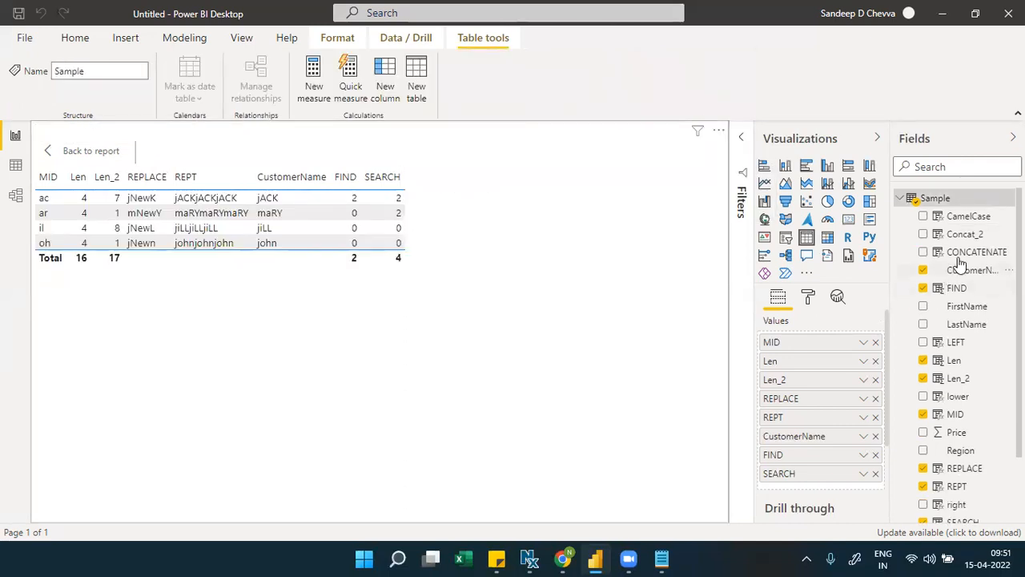
Change the search text in the SEARCH column's formula to "L" and commit it
scroll(946, 201, down, 1)
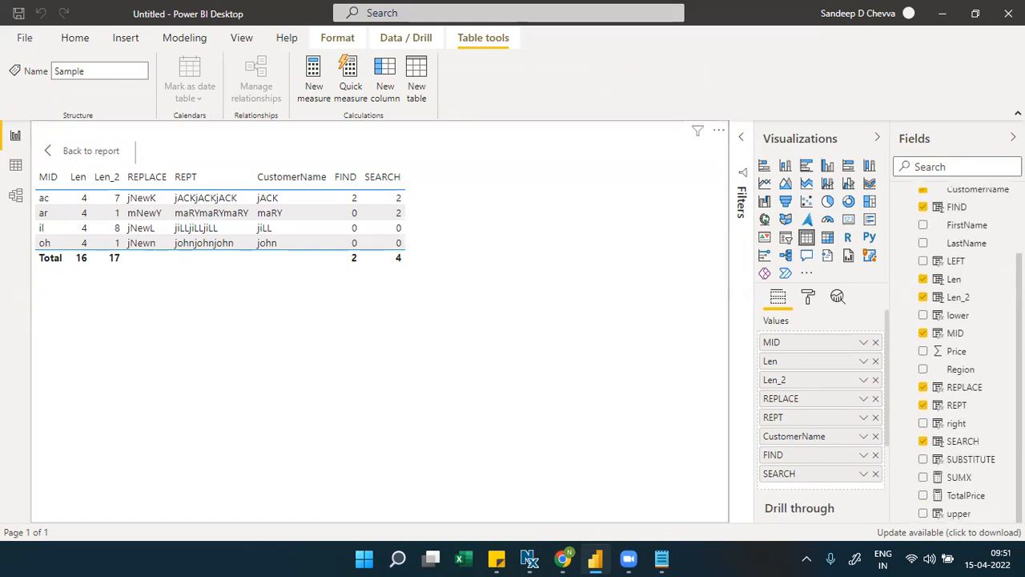
click(963, 441)
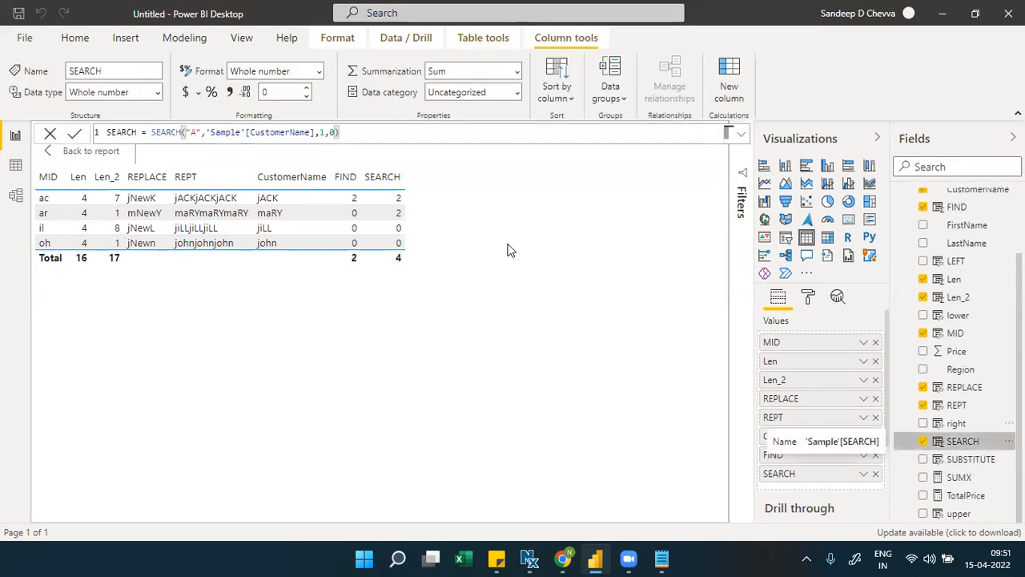
click(195, 134)
key(BackSpace)
text(L)
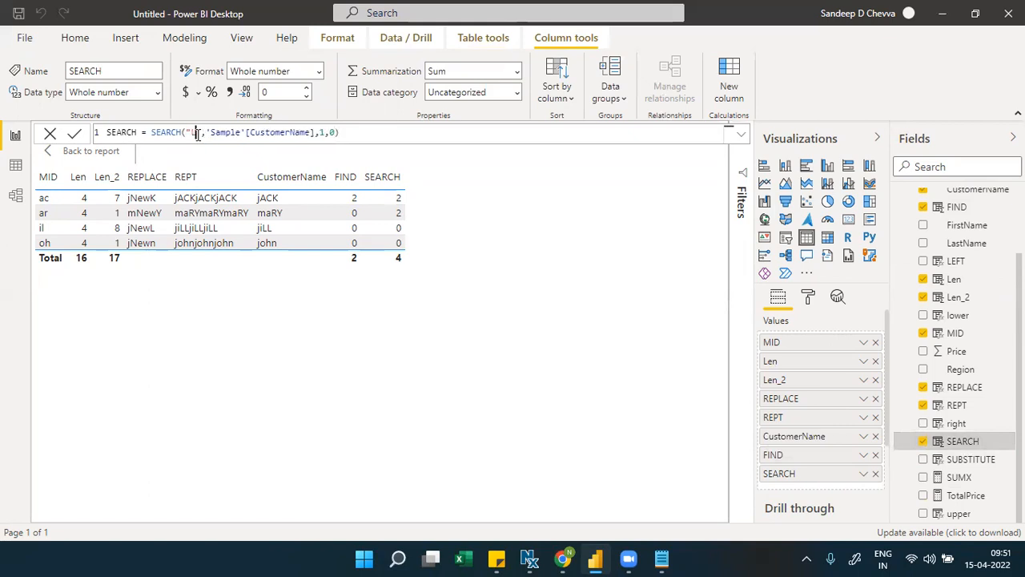
click(75, 133)
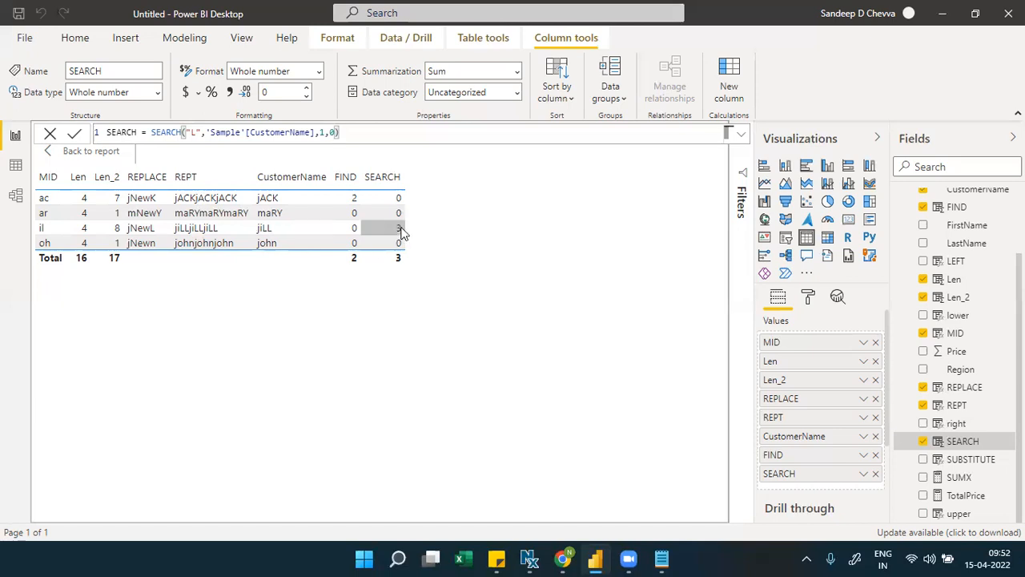
click(335, 133)
text(,)
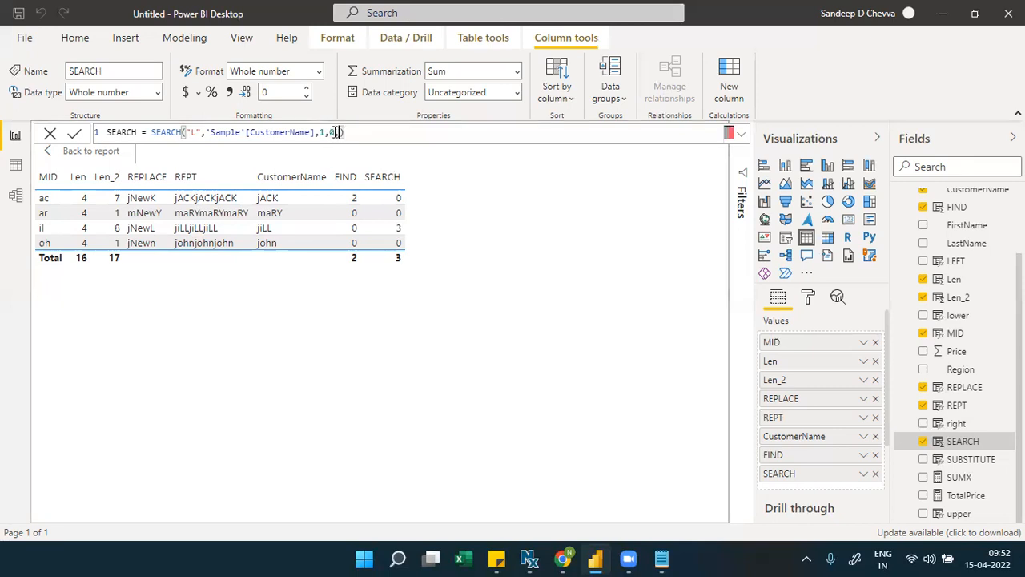
key(BackSpace)
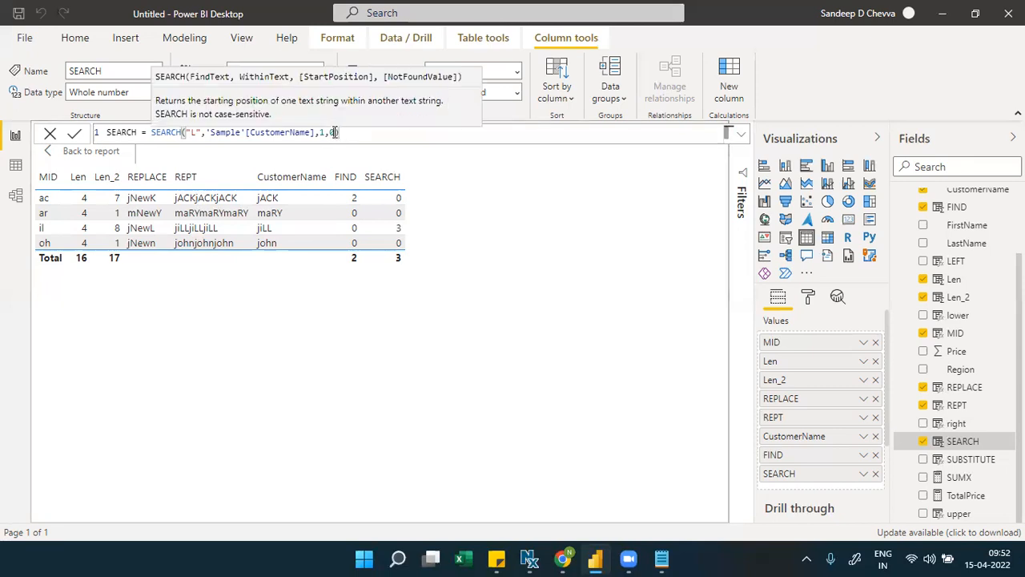
click(154, 132)
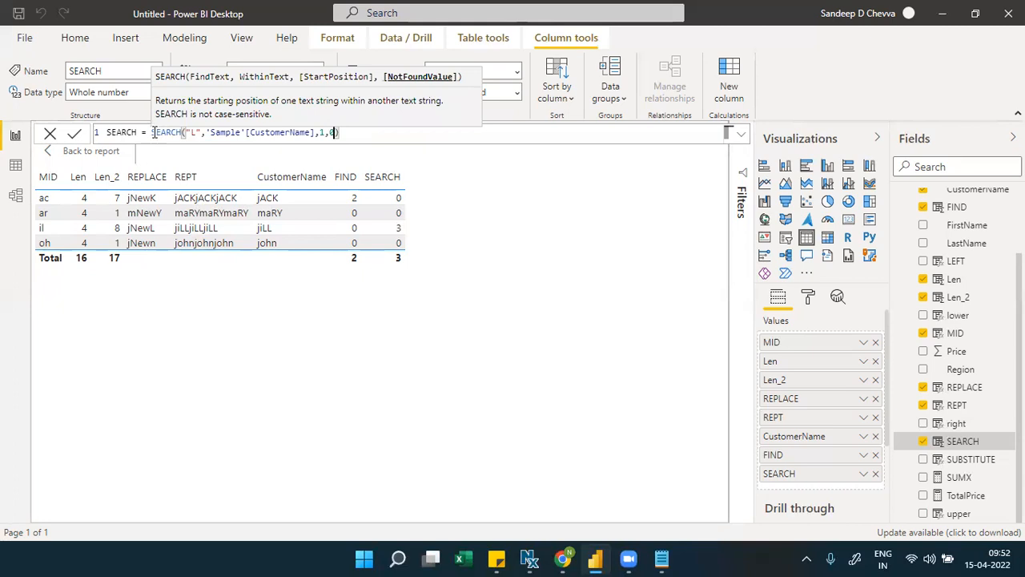
click(339, 132)
text(+1)
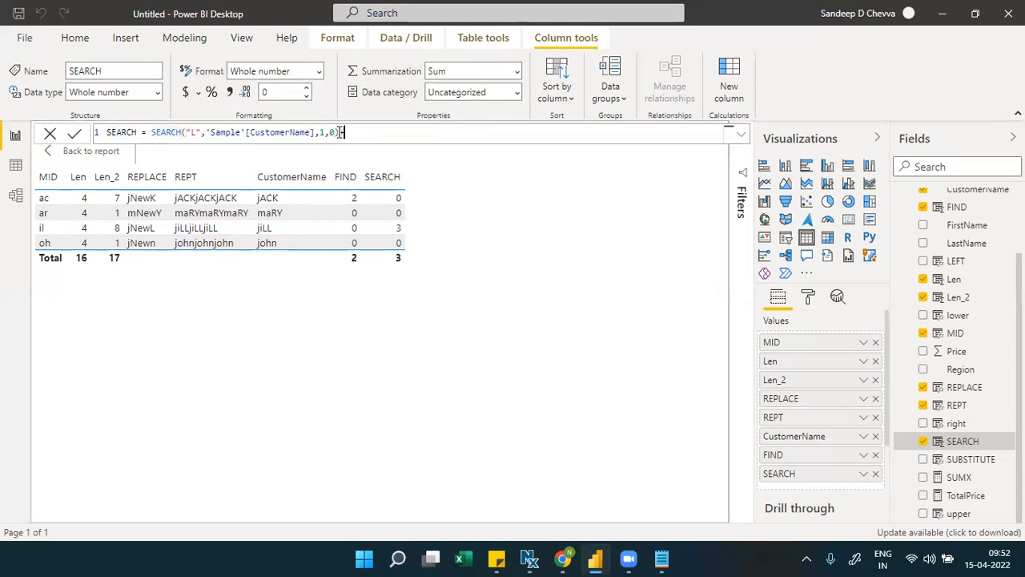
key(BackSpace)
key(BackSpace)
click(51, 135)
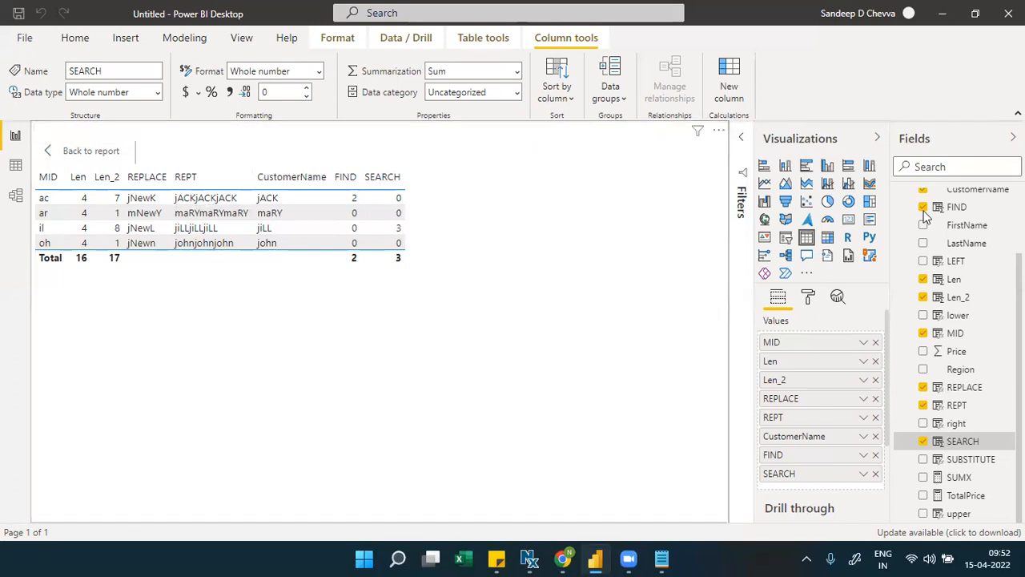
Start a new calculated column in the Sample table with the constant text "Ramuyala" as its formula
scroll(961, 320, up, 5)
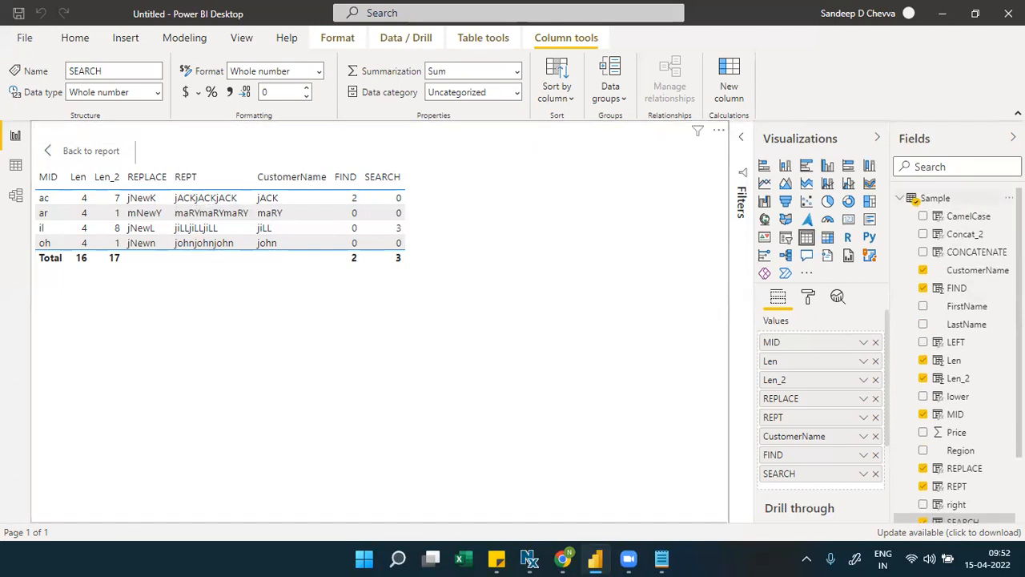
click(987, 200)
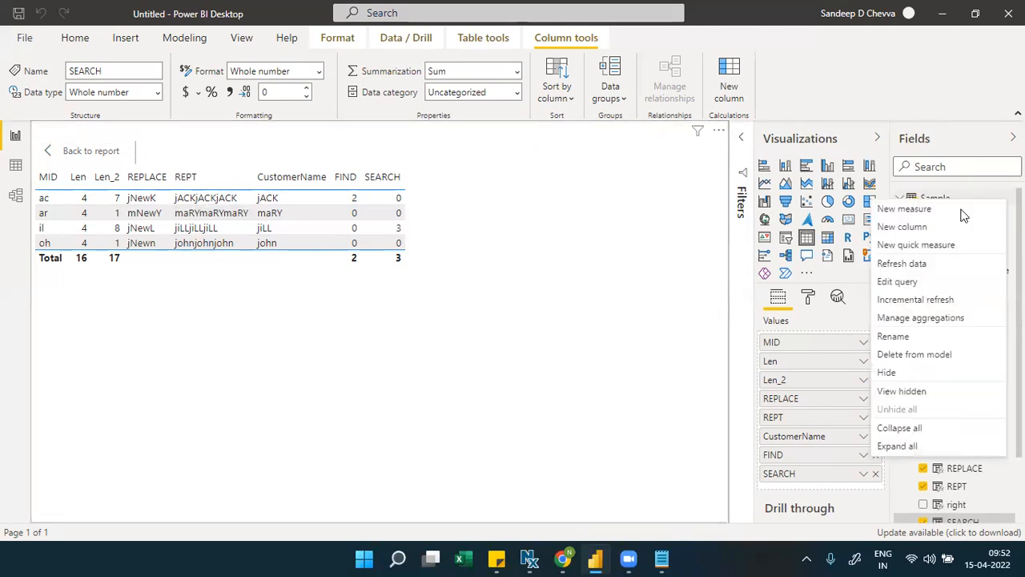
click(902, 226)
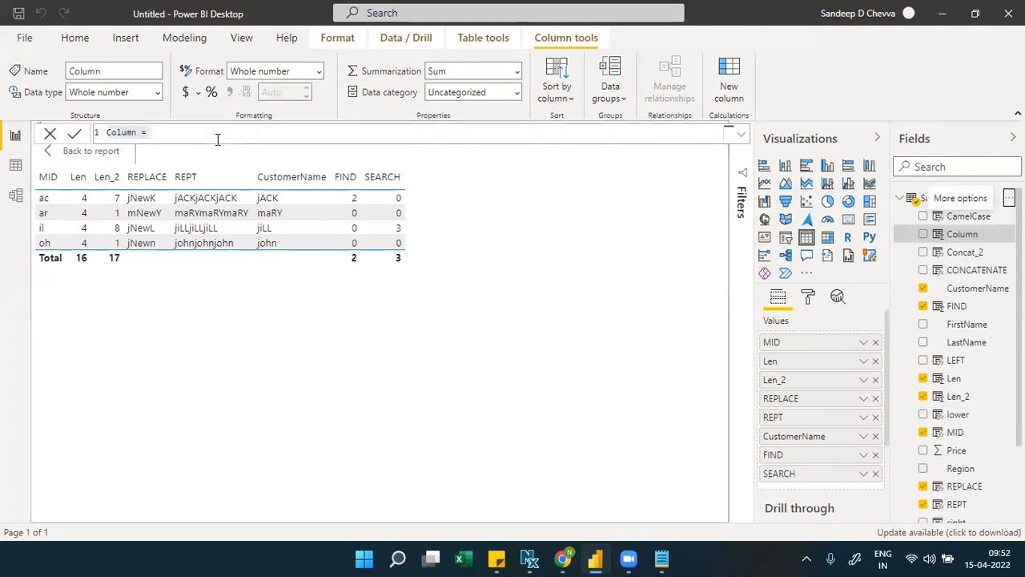
text(" "Rama)
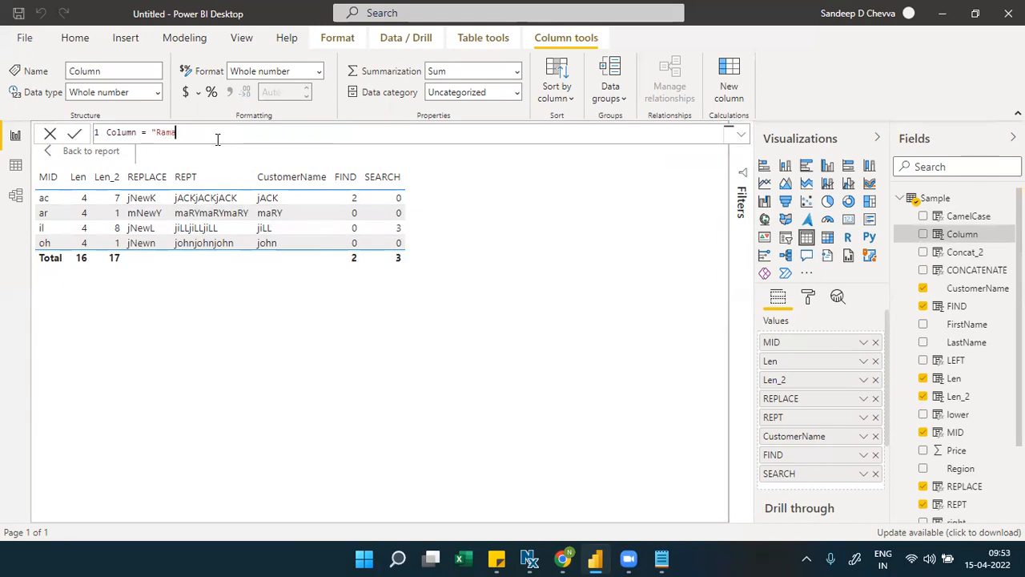
key(BackSpace)
key(BackSpace)
text(ma)
key(BackSpace)
text(uyala)
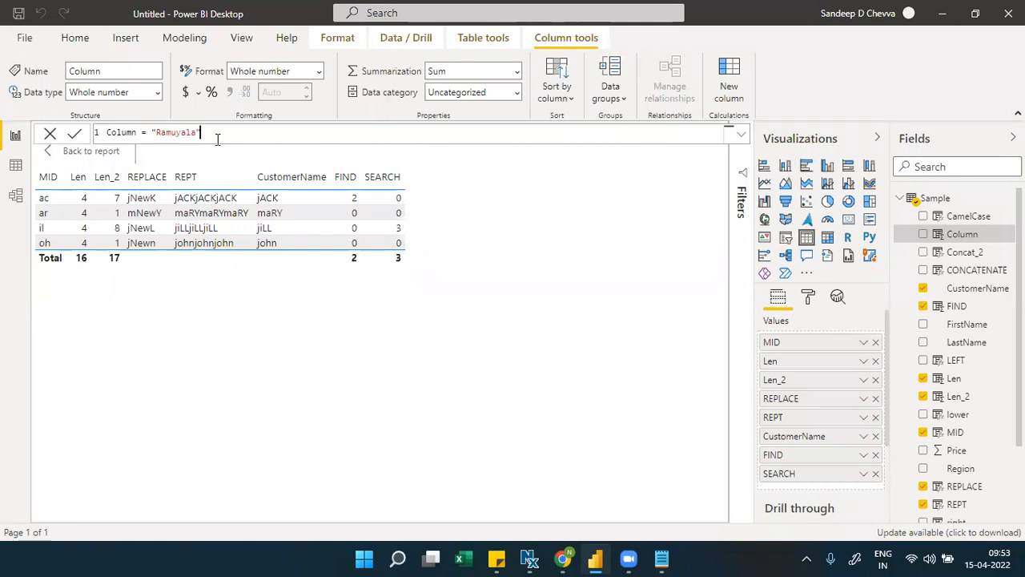
Rename the constant-text column as Text in its formula and commit it
double_click(165, 134)
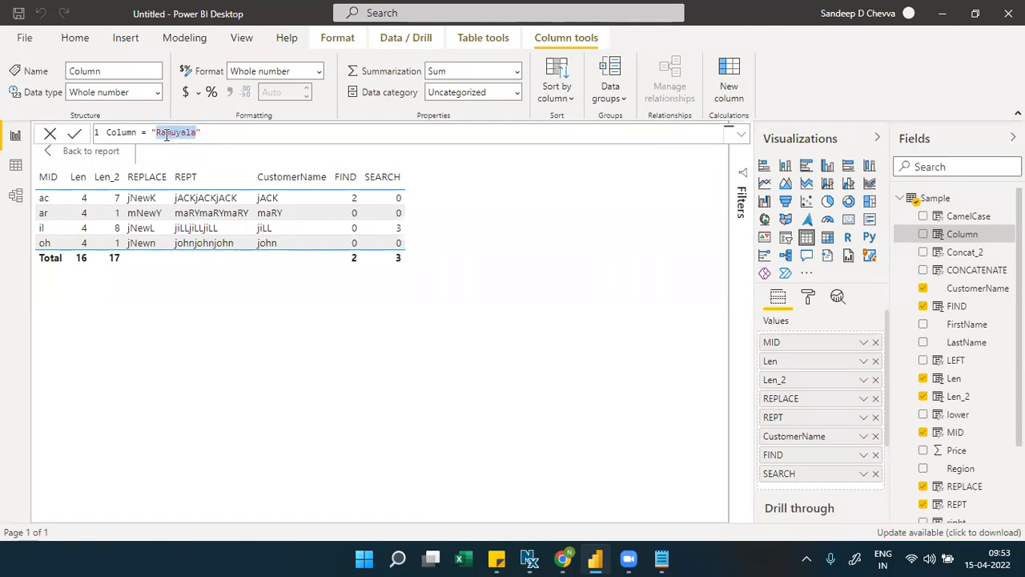
click(167, 134)
double_click(132, 133)
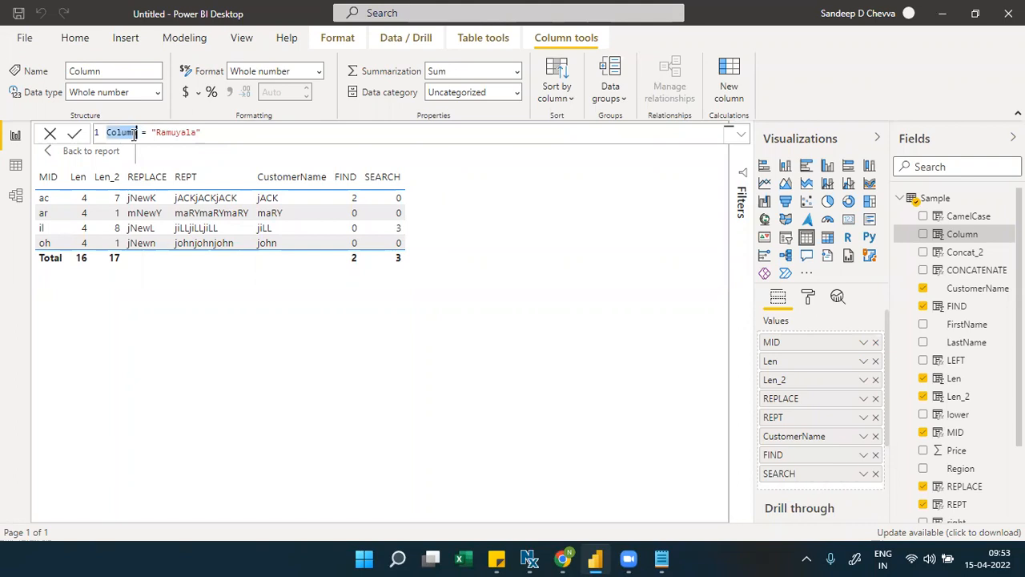
text(Text)
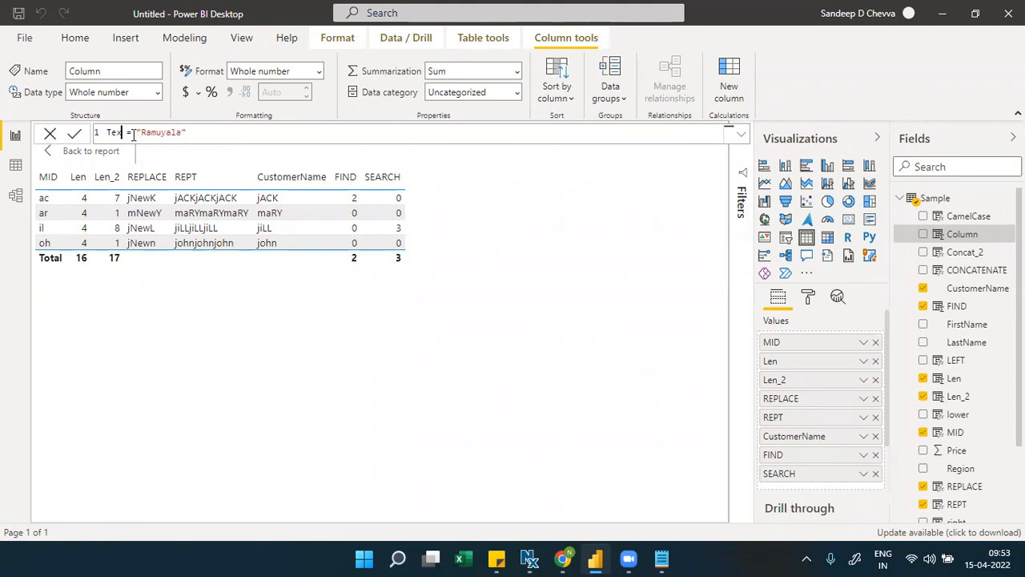
click(74, 134)
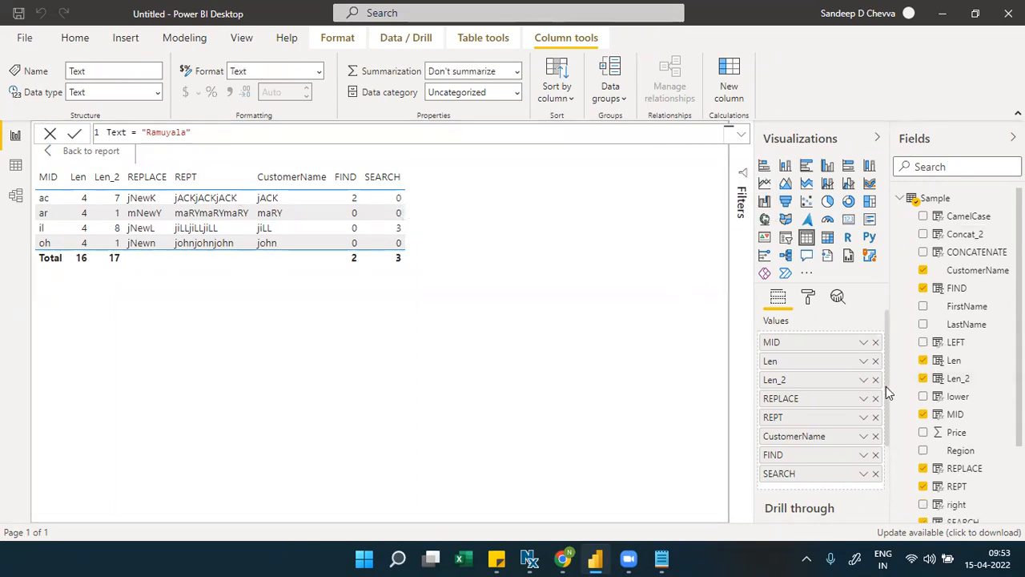
drag(884, 386, 884, 478)
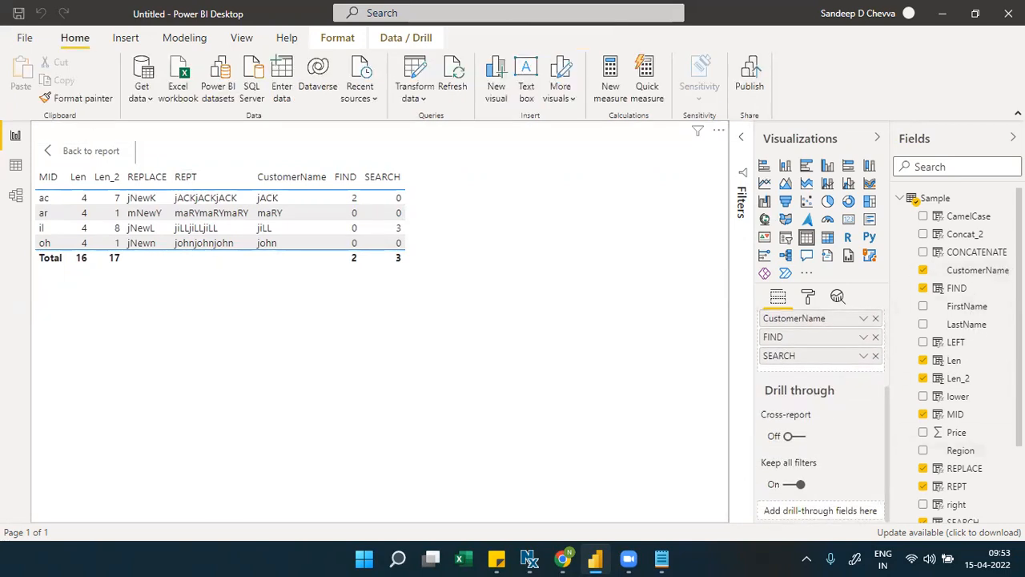
Add the Text column to the table visual after SEARCH
scroll(994, 470, down, 3)
drag(953, 478, 815, 375)
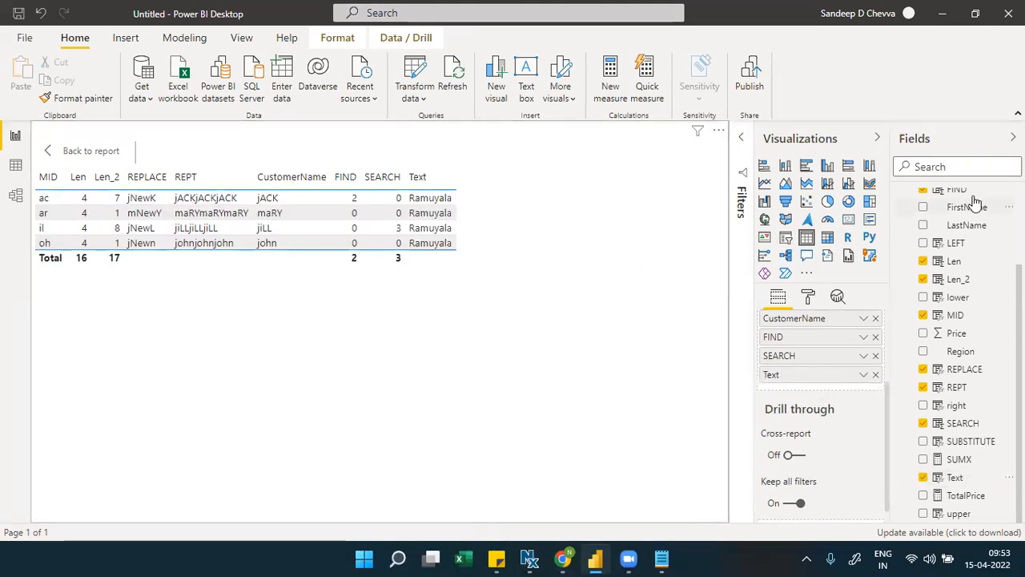
Start a new calculated column in the Sample table with the formula SEARCH("A",'Sample'[Text],1,0)
scroll(975, 202, up, 3)
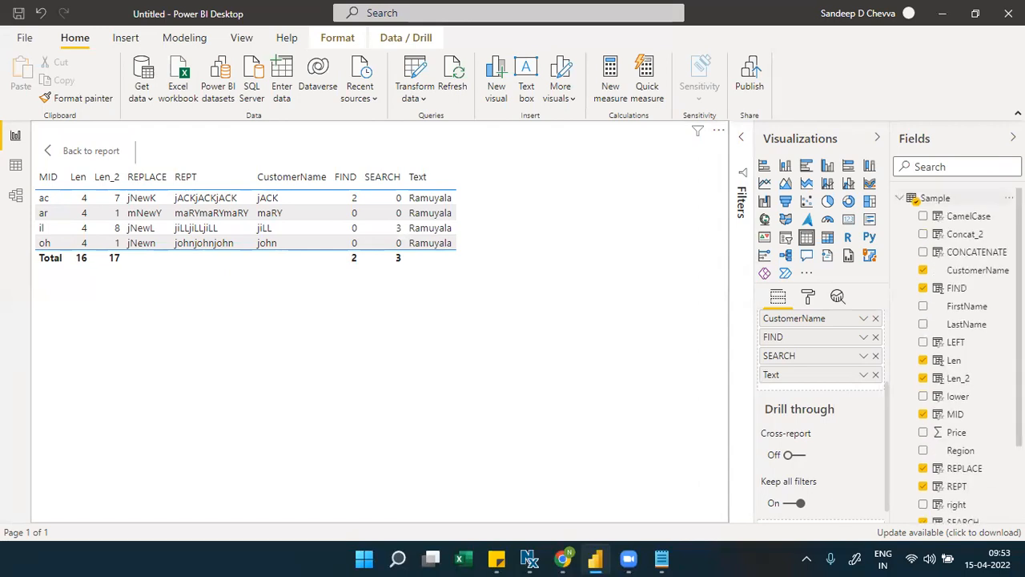
click(1009, 198)
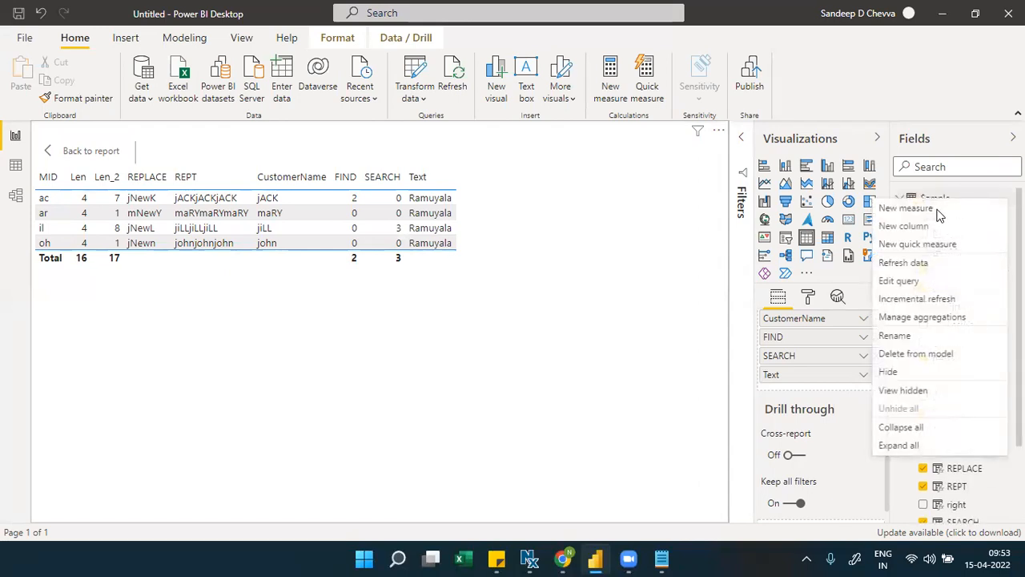
click(897, 230)
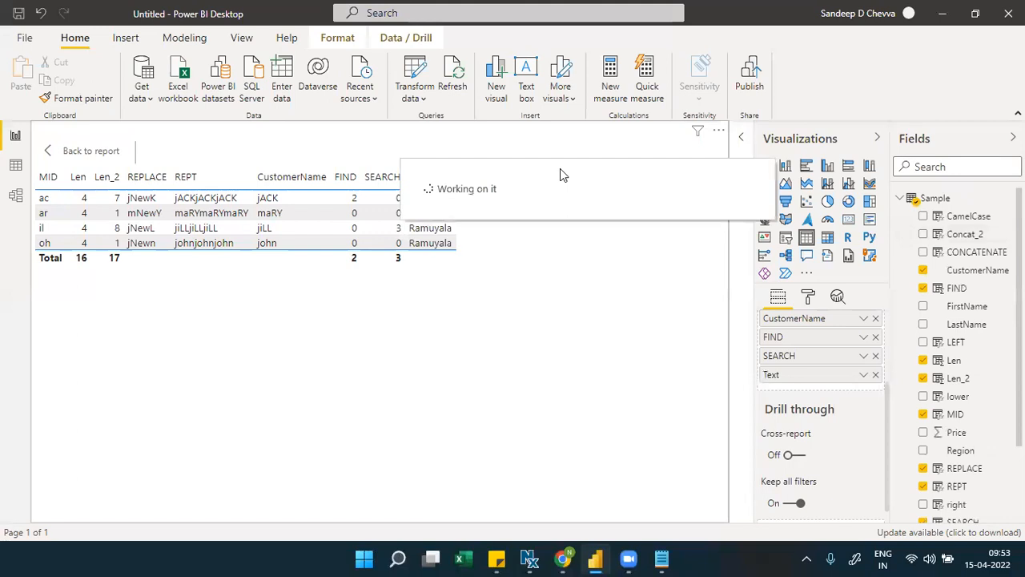
click(172, 142)
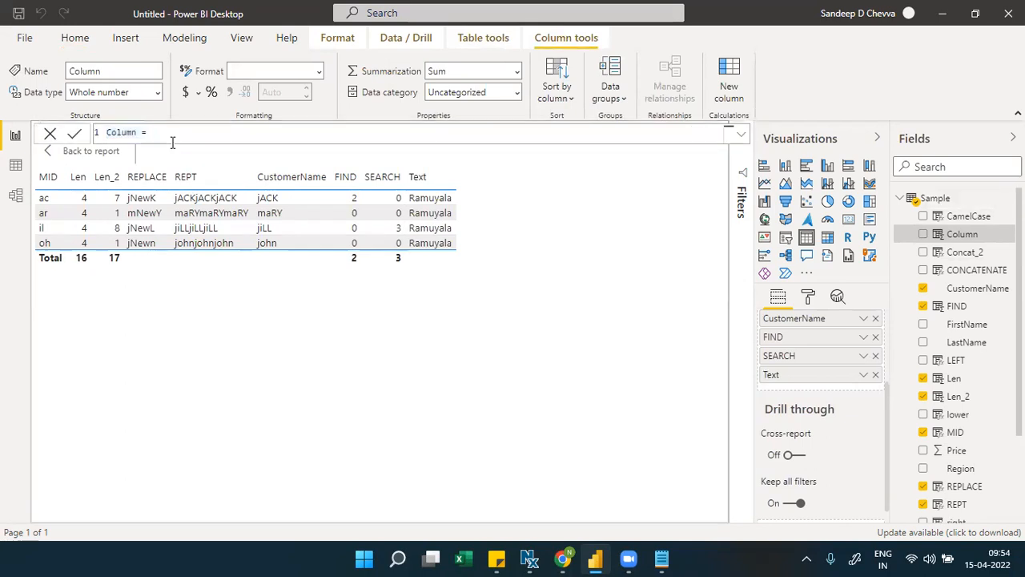
text(SEARCH("A",)
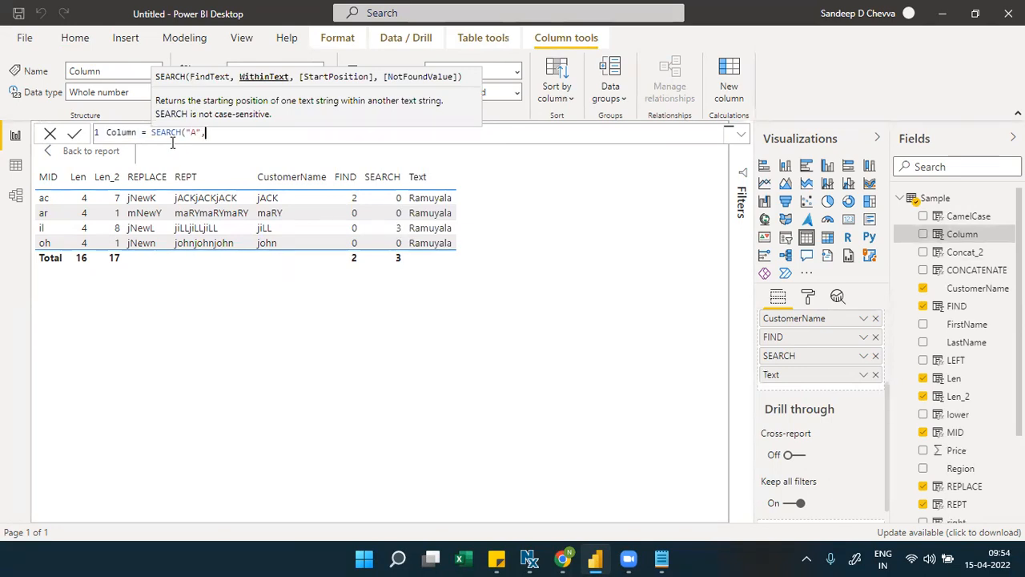
text(text)
key(Tab)
text(,1,0))
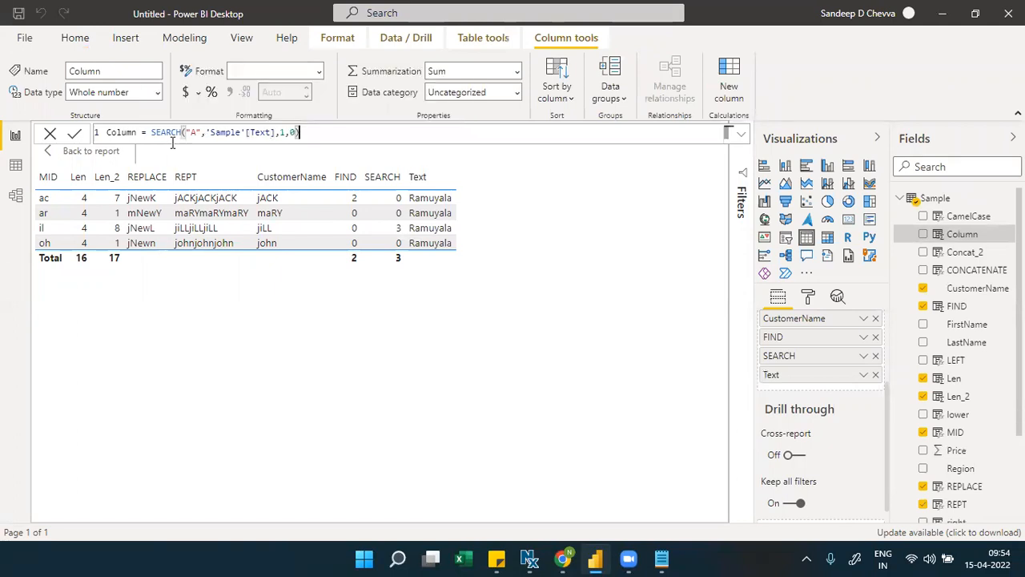
Name the new column Search_2 in its formula, commit it, and add it to the table visual after Text
double_click(126, 133)
text(Search)
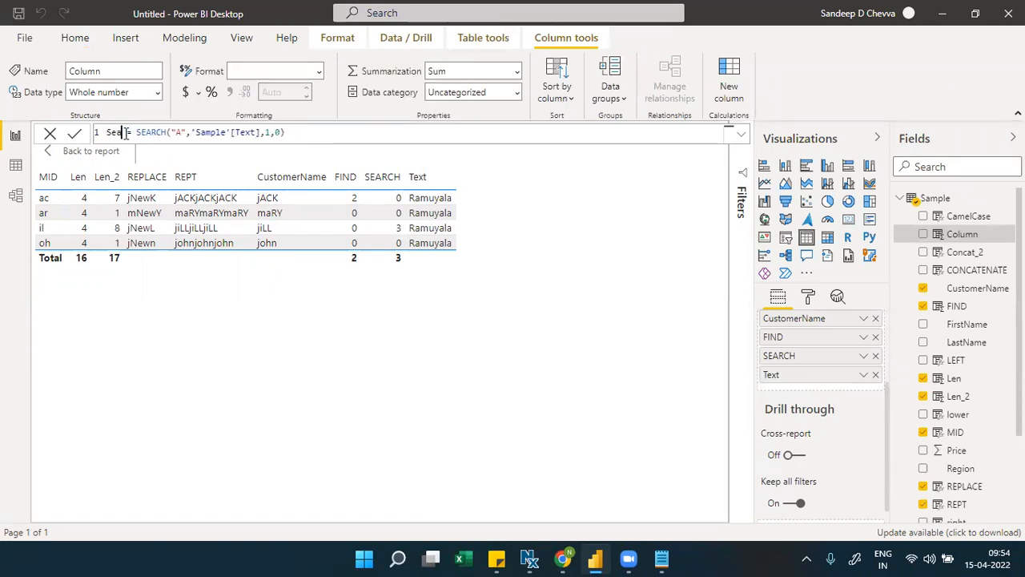
text(_2)
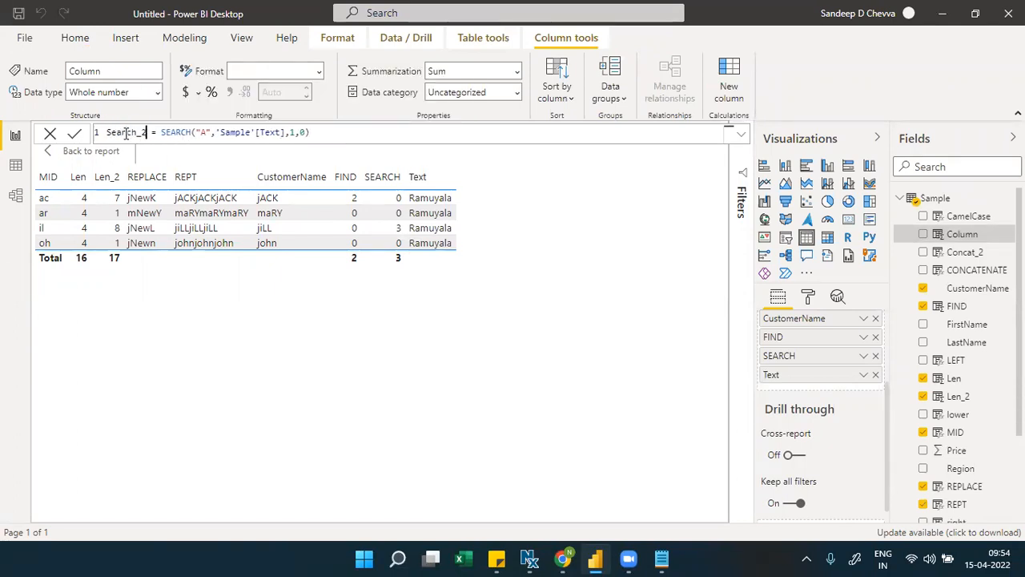
click(75, 134)
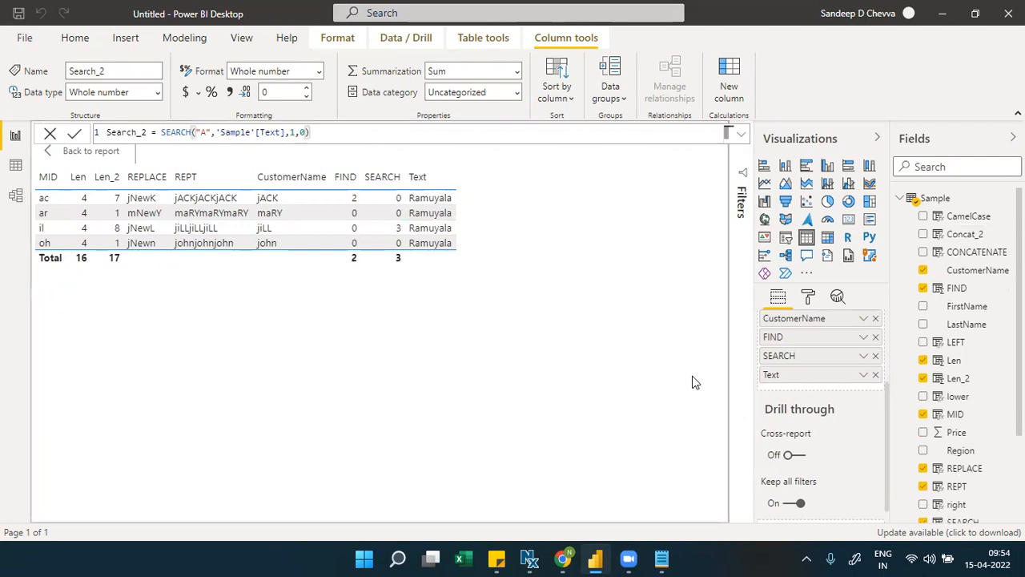
scroll(961, 416, down, 3)
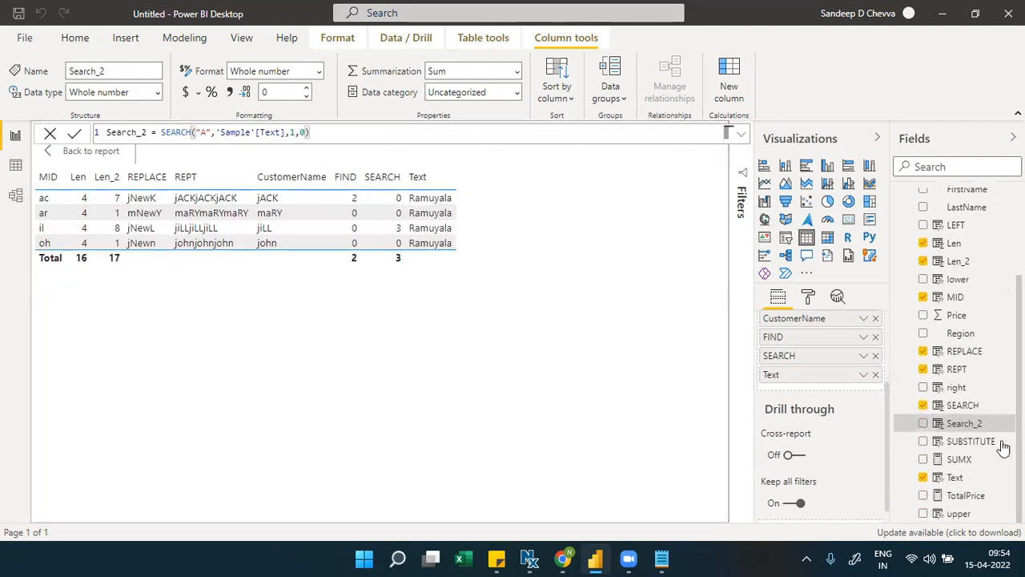
drag(969, 426, 829, 393)
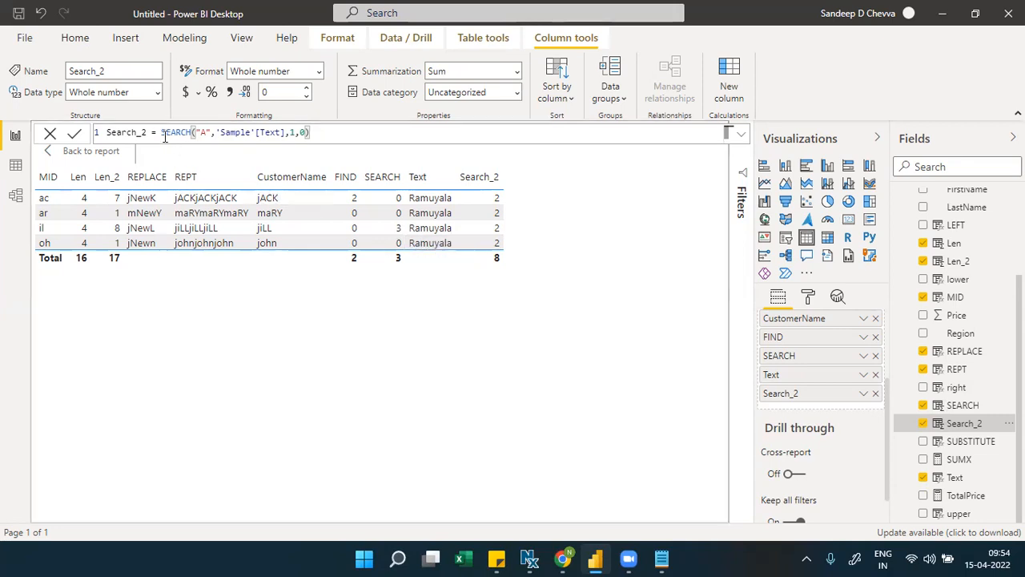
Insert an outer search call before the existing SEARCH in the Search_2 formula, with 'Sample'[Text] as its first argument
drag(161, 134, 323, 137)
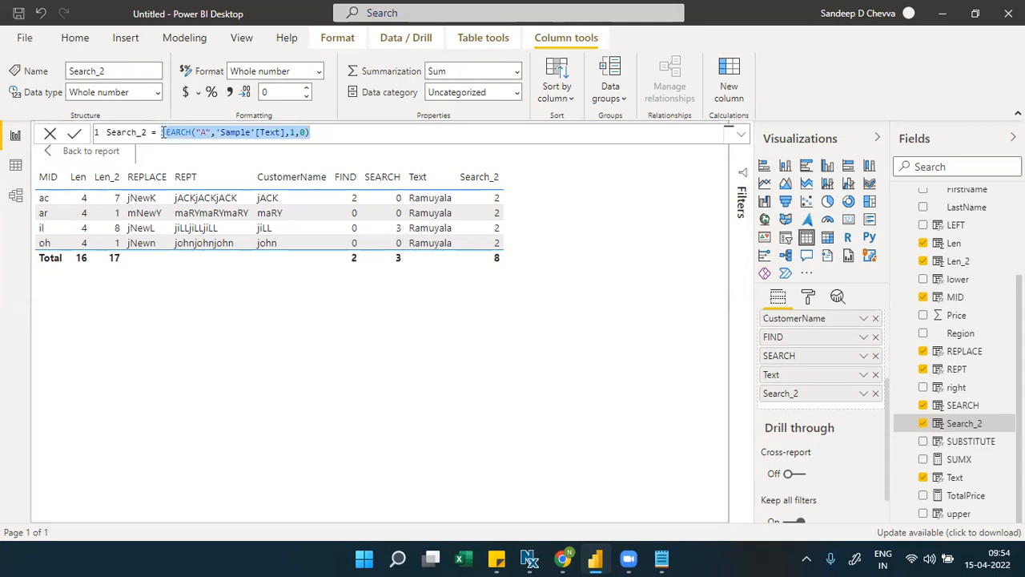
click(161, 134)
text(Search_2 = search)
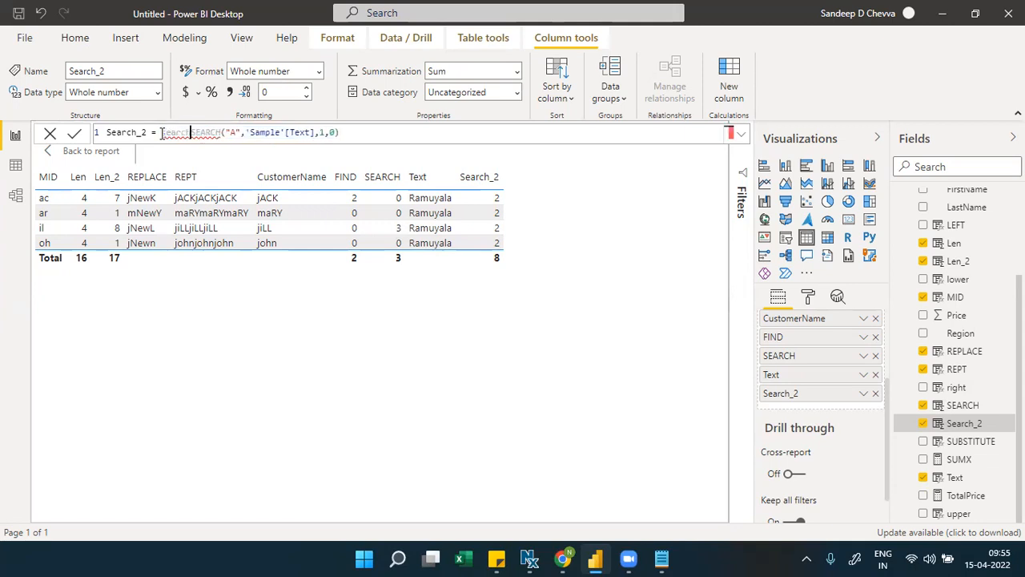
text((Text)
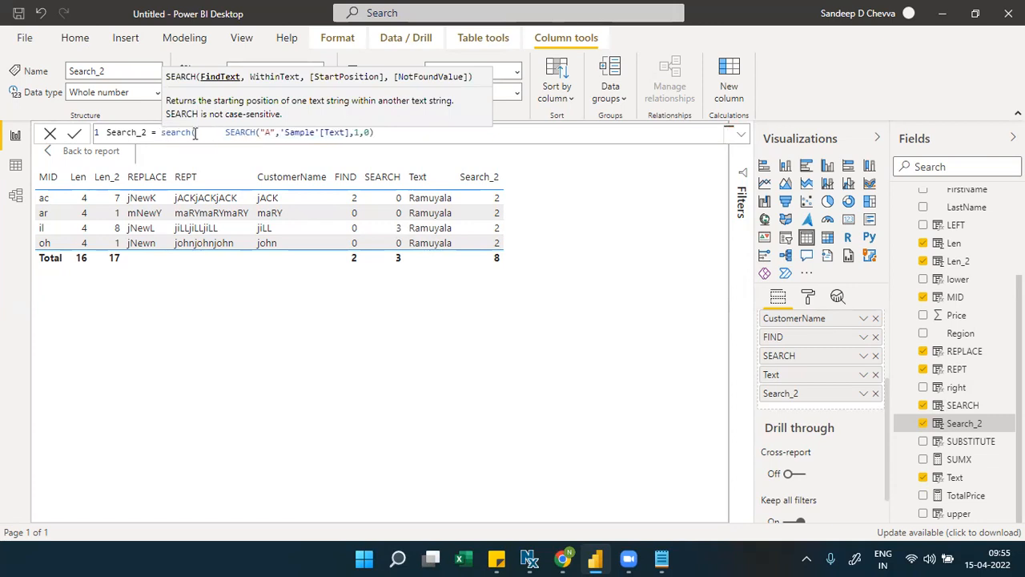
key(Escape)
text(text)
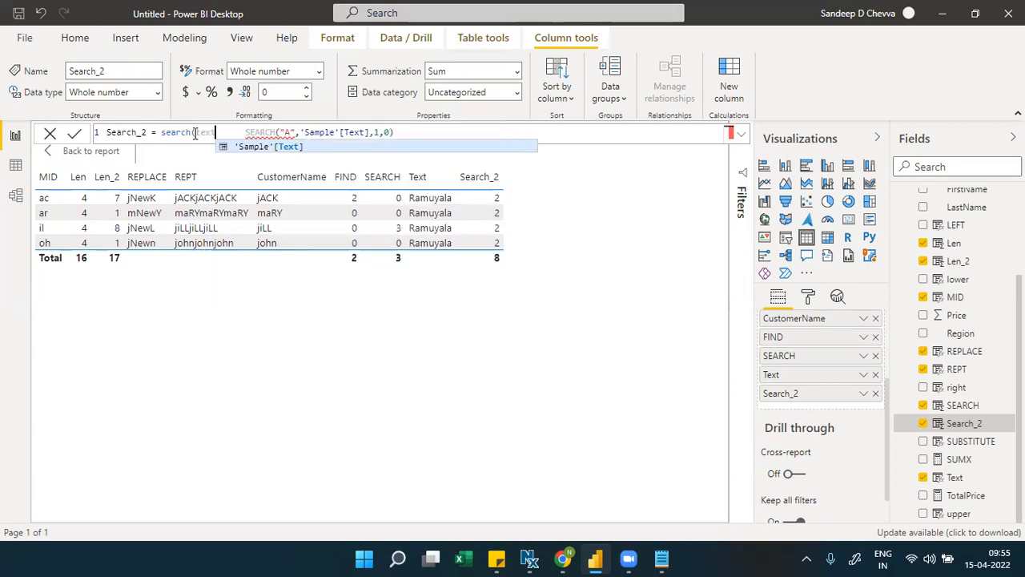
key(Tab)
text(,)
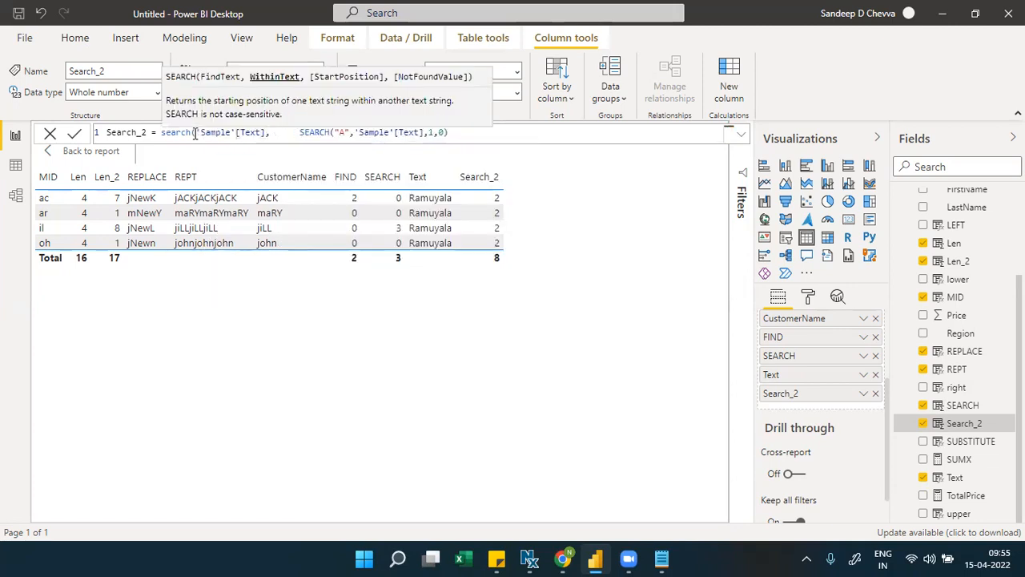
key(Right)
key(Right)
key(Right)
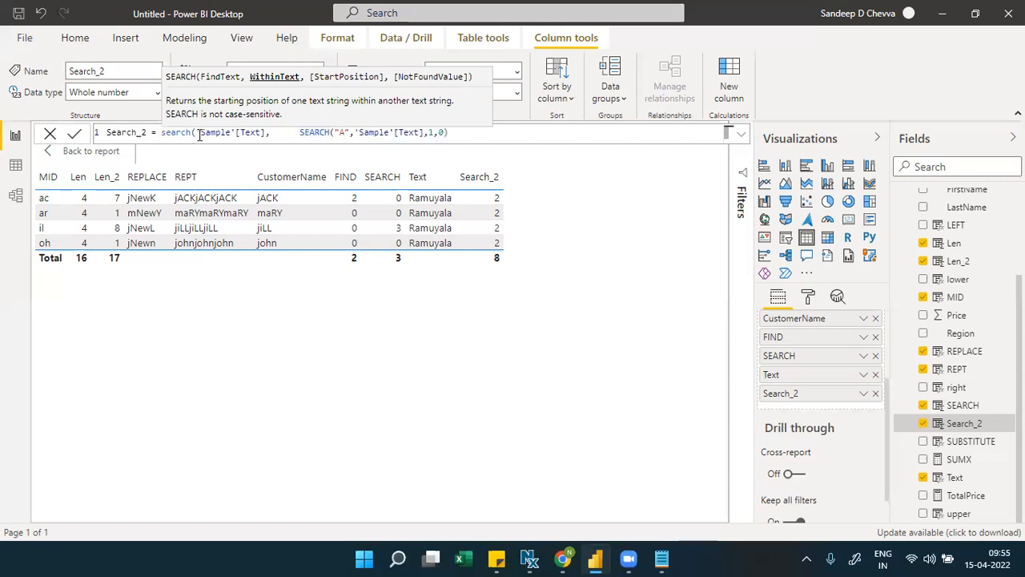
Change the outer search's first argument to "A", add 'Sample'[Text] as its second, and remove the spaces before the nested SEARCH
drag(265, 132, 196, 132)
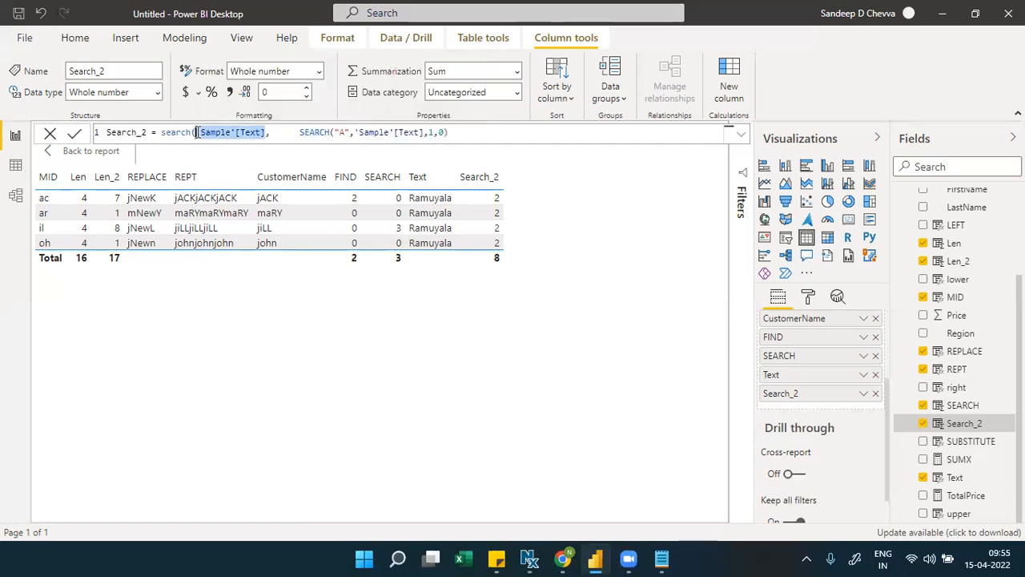
text("A")
key(Right)
key(Right)
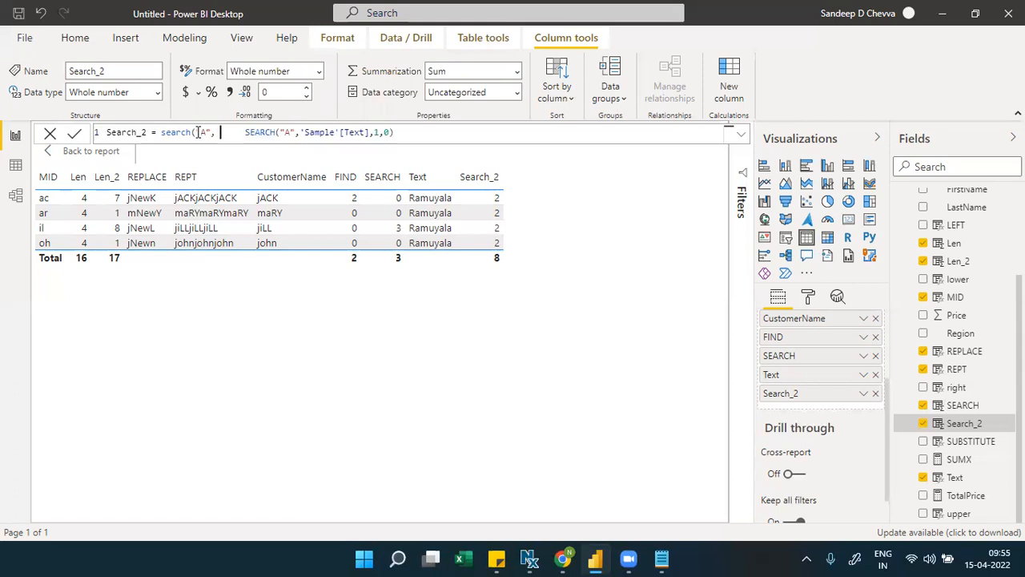
text('Sample'[Text])
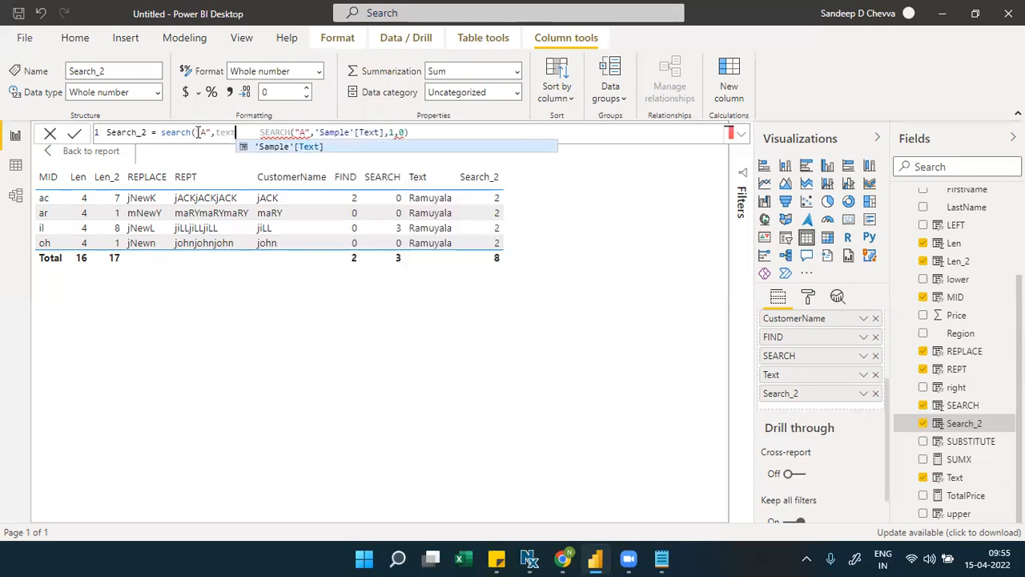
text(,)
key(Right)
key(Right)
key(Right)
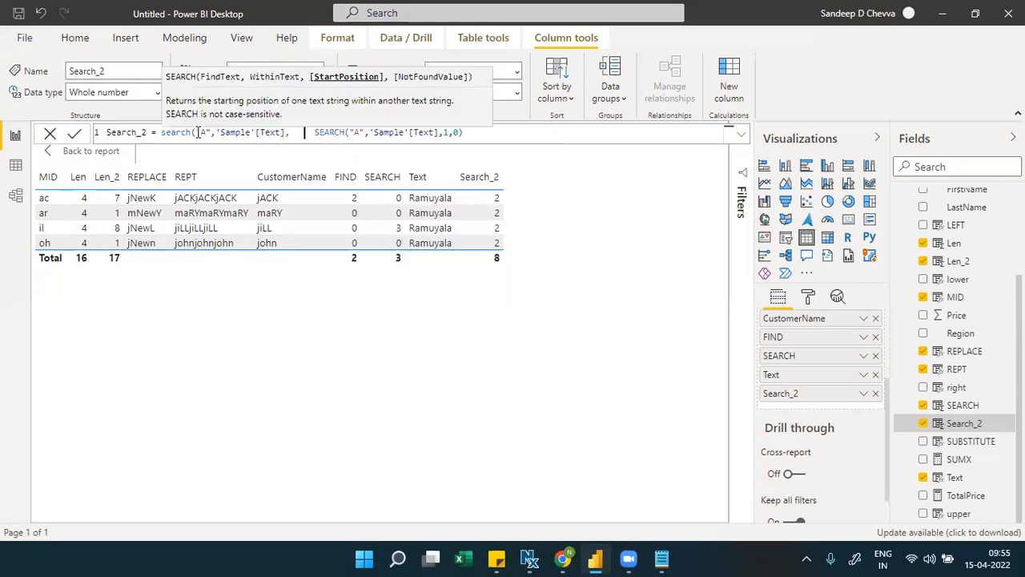
key(BackSpace)
key(BackSpace)
key(BackSpace)
key(BackSpace)
key(BackSpace)
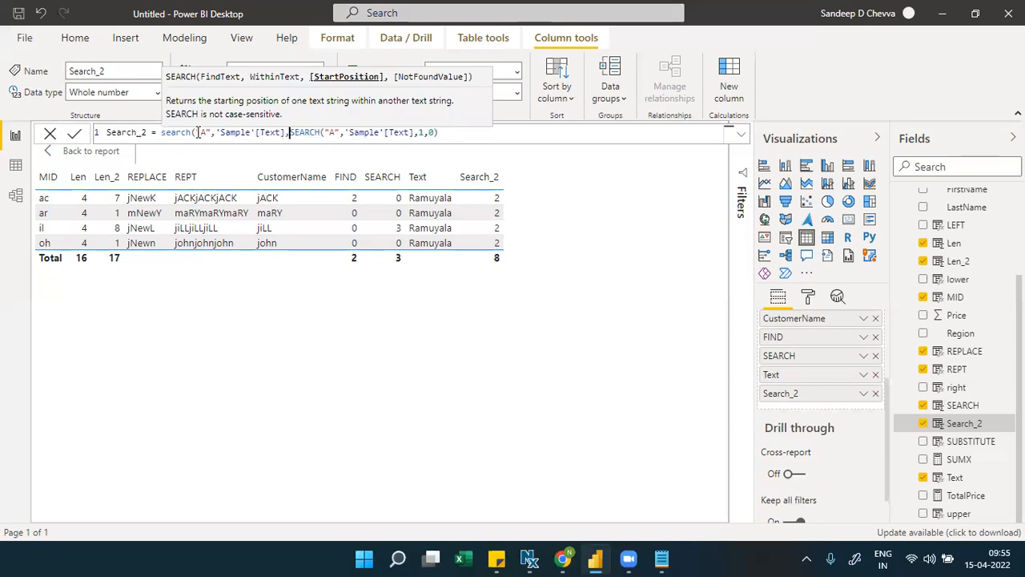
Add +1 after the nested SEARCH, close the outer search with 0 as its not-found value, and commit the Search_2 formula
click(436, 133)
text()+1)
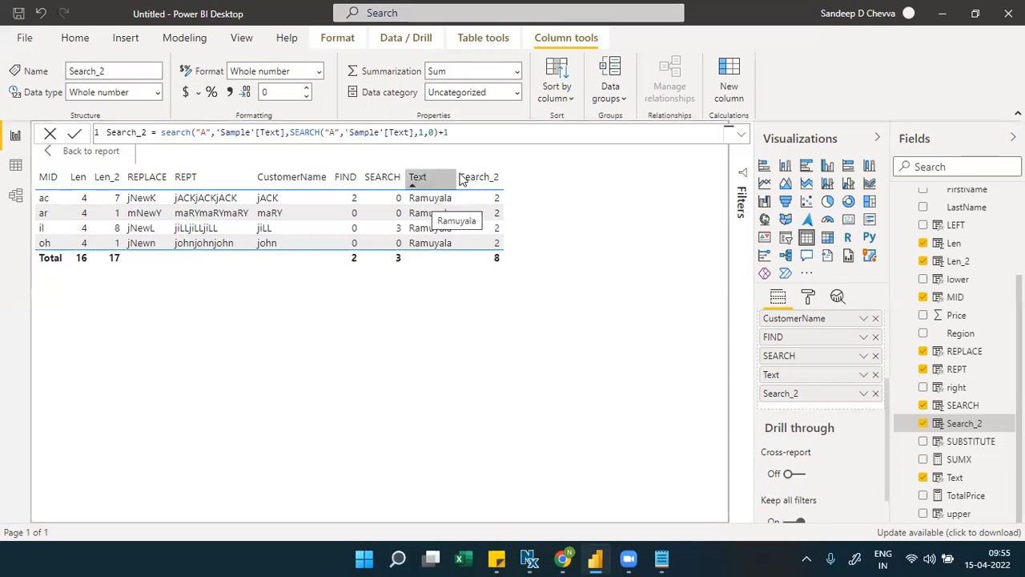
text(,)
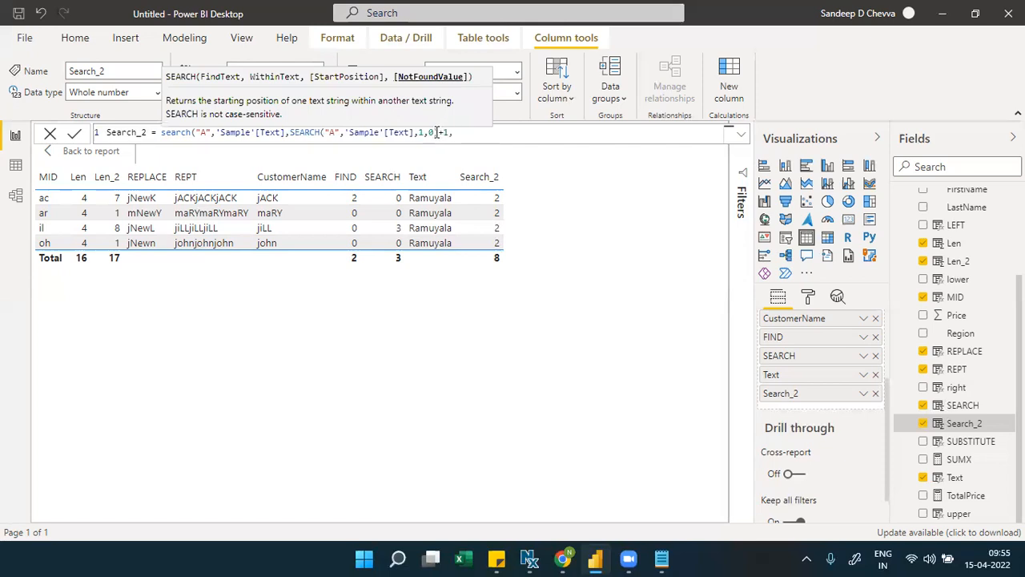
drag(435, 133, 293, 134)
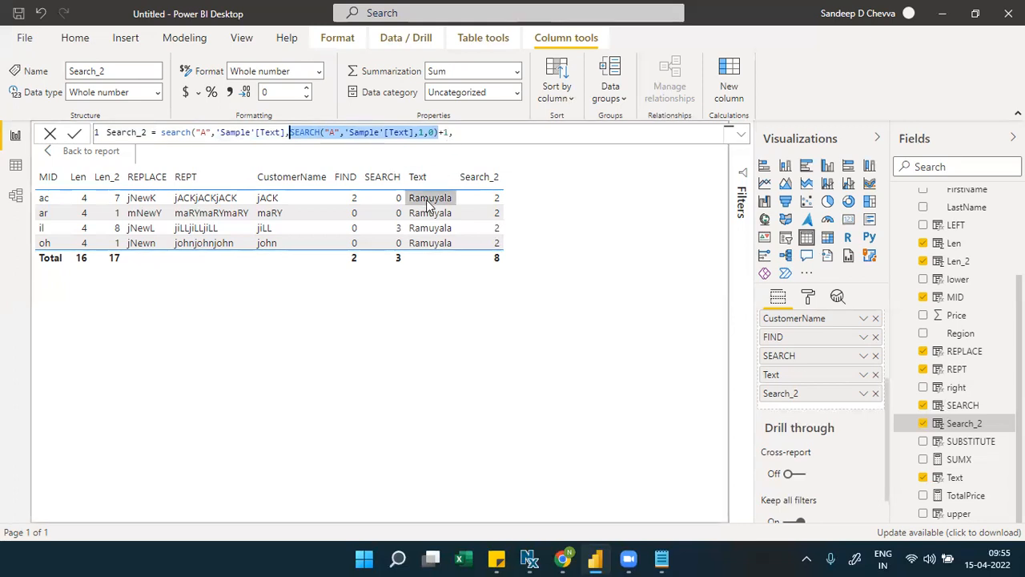
click(453, 135)
text(0))
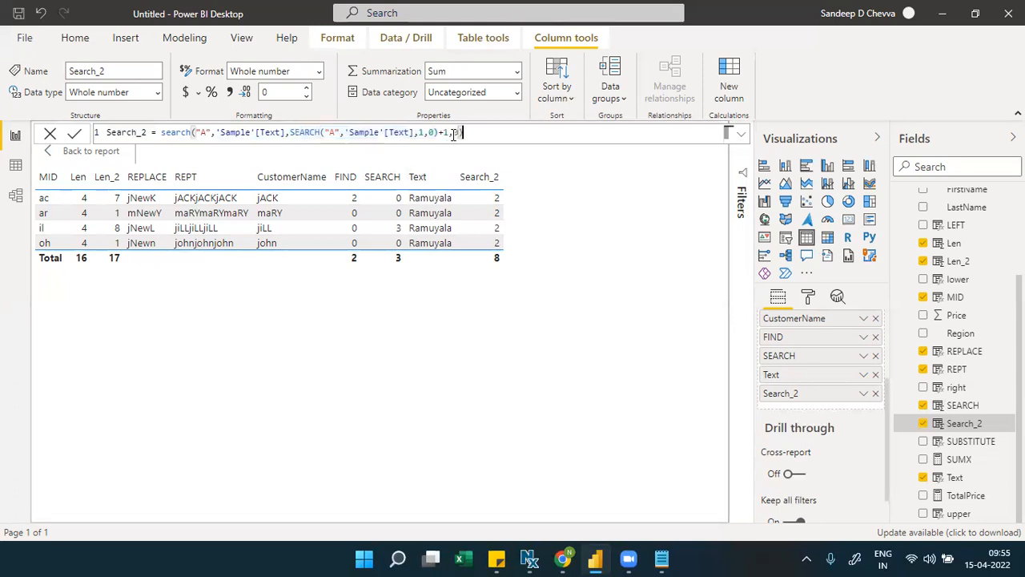
click(76, 135)
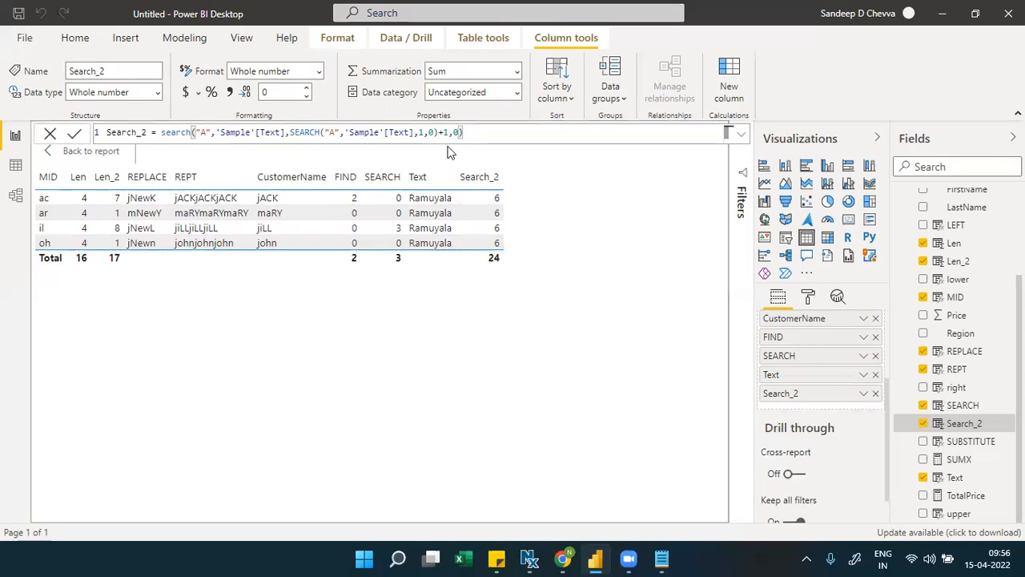
drag(449, 131, 290, 133)
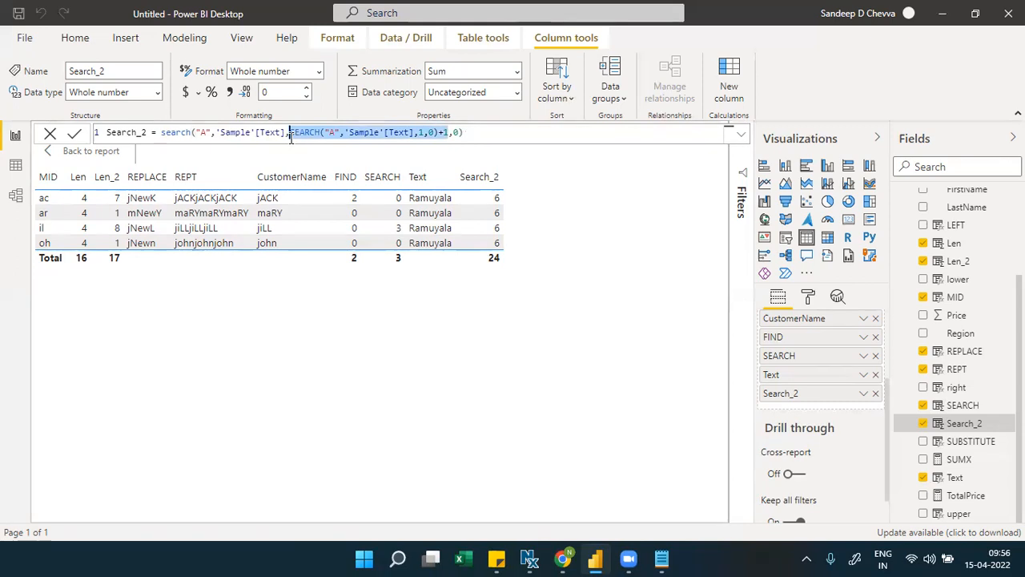
key(BackSpace)
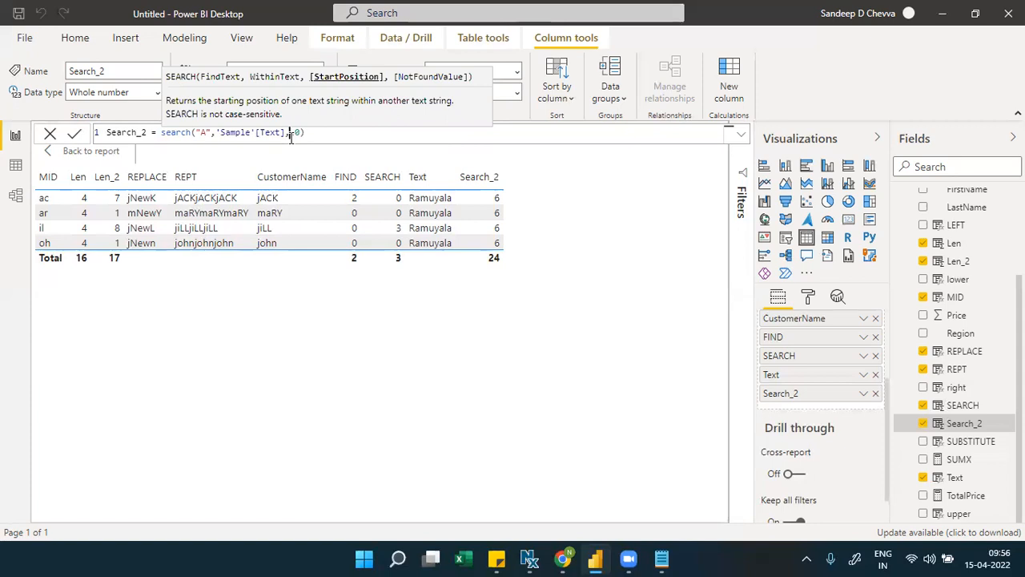
text(SEARCH("A",'Sample'[Text],1,0)+1,)
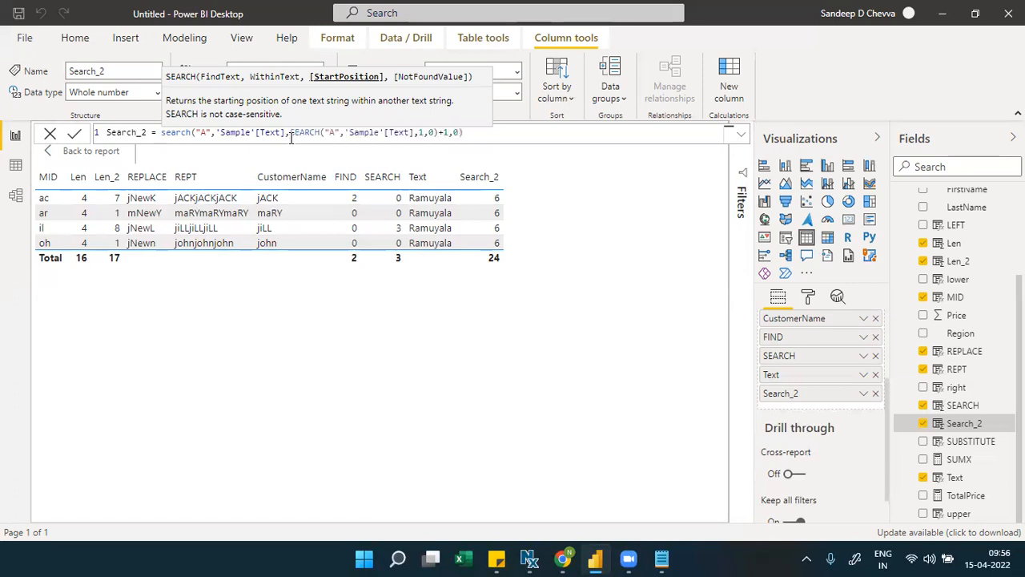
Rename the column as Search_2Occurnace in its formula and commit it
click(149, 132)
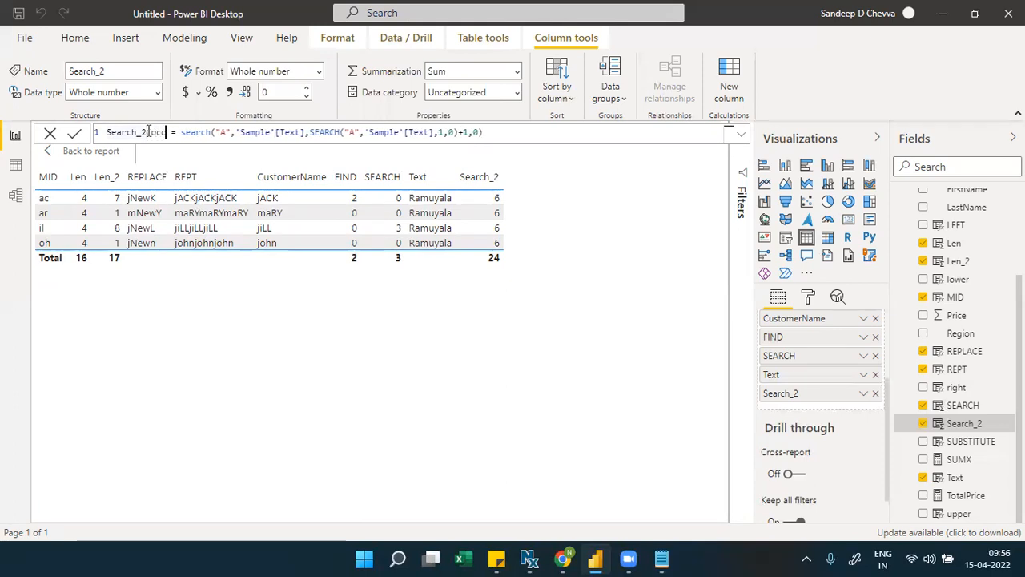
text(Occurnace)
click(76, 133)
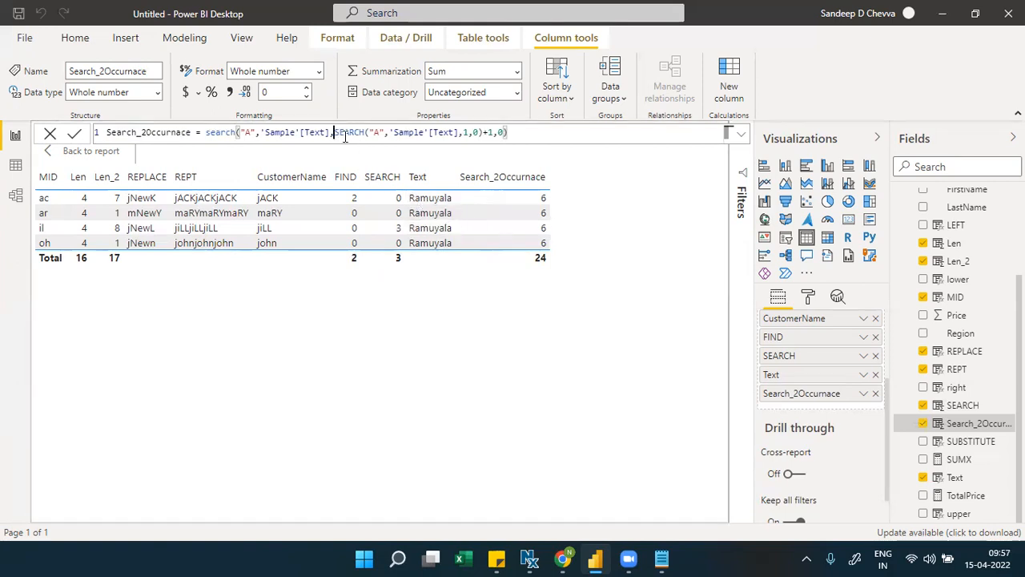
drag(335, 133, 495, 133)
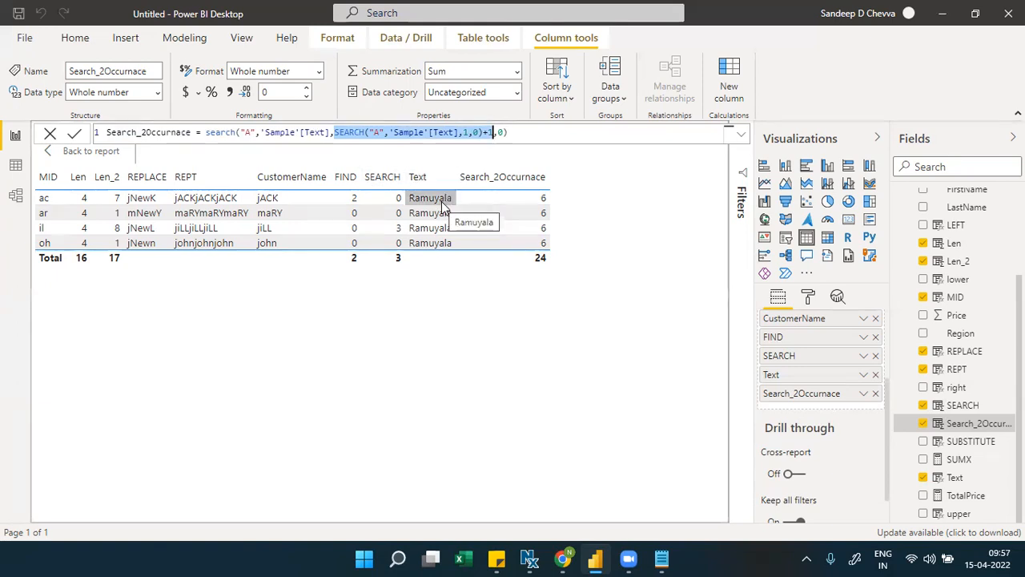
click(609, 324)
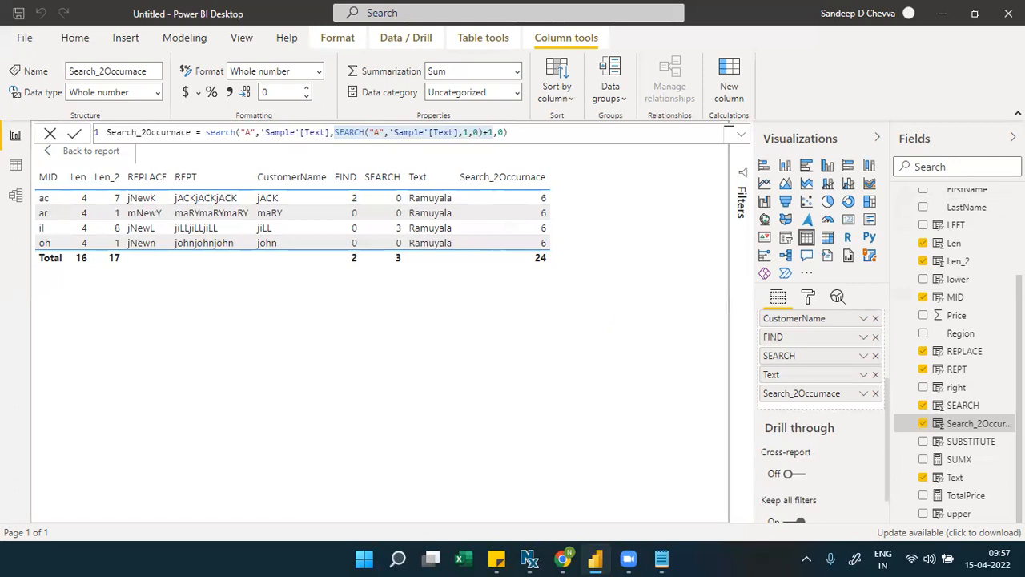
Add a new calculated column to the Sample table and place the cursor in its formula
scroll(957, 352, up, 3)
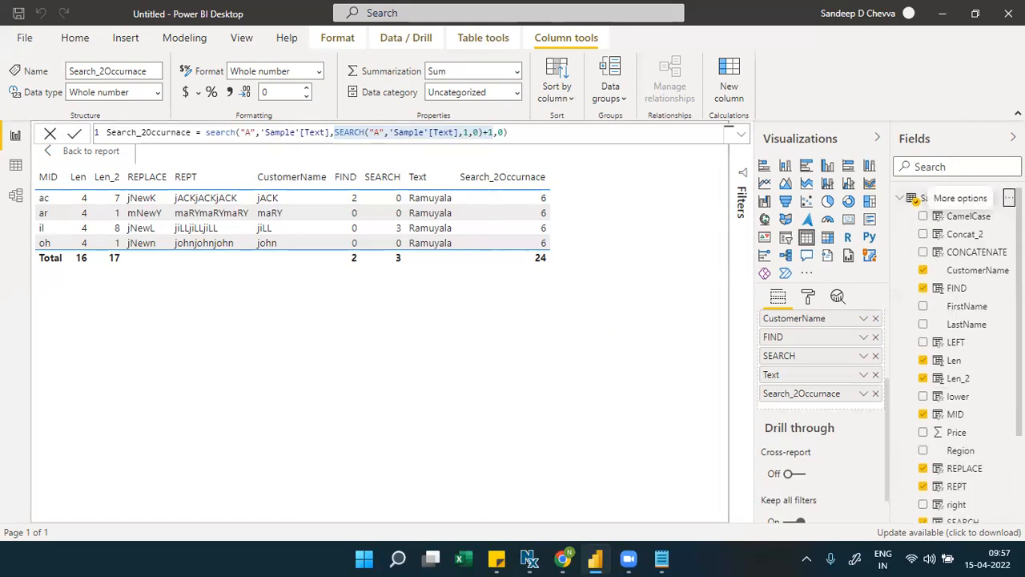
click(1009, 198)
key(Escape)
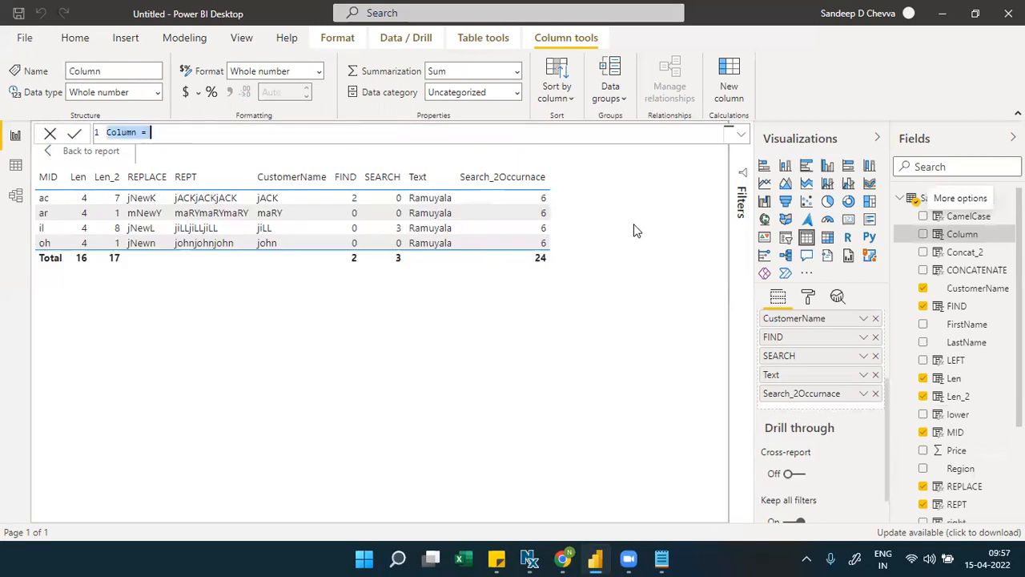
click(324, 132)
text(")
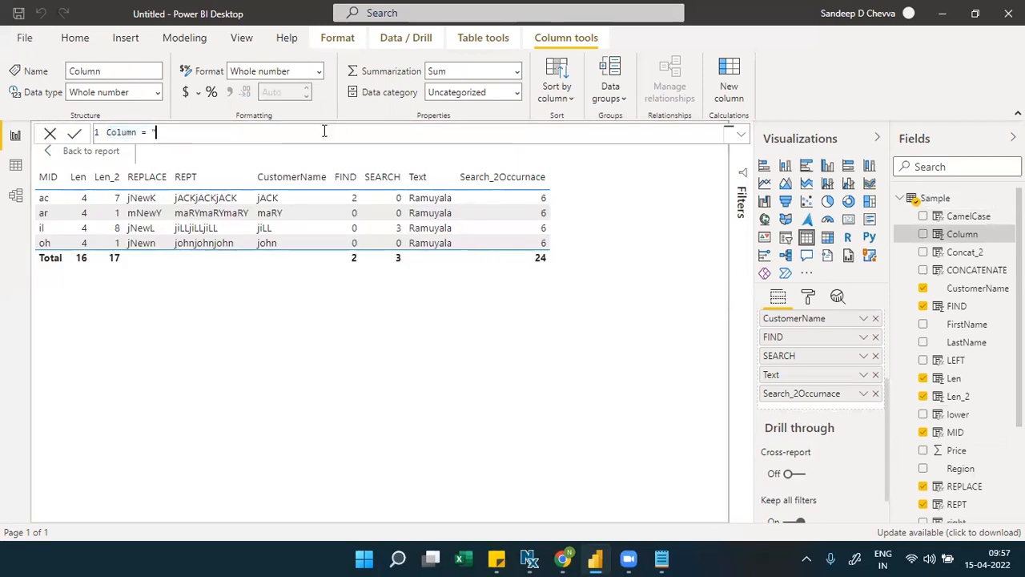
text(2021-03-0)
key(BackSpace)
key(BackSpace)
key(BackSpace)
key(BackSpace)
key(BackSpace)
key(BackSpace)
key(BackSpace)
key(BackSpace)
key(BackSpace)
key(BackSpace)
Define the new column as Today = TODAY(), commit it, and add it to the table visual after Search_2Occurnace
text(today)
key(Tab)
text())
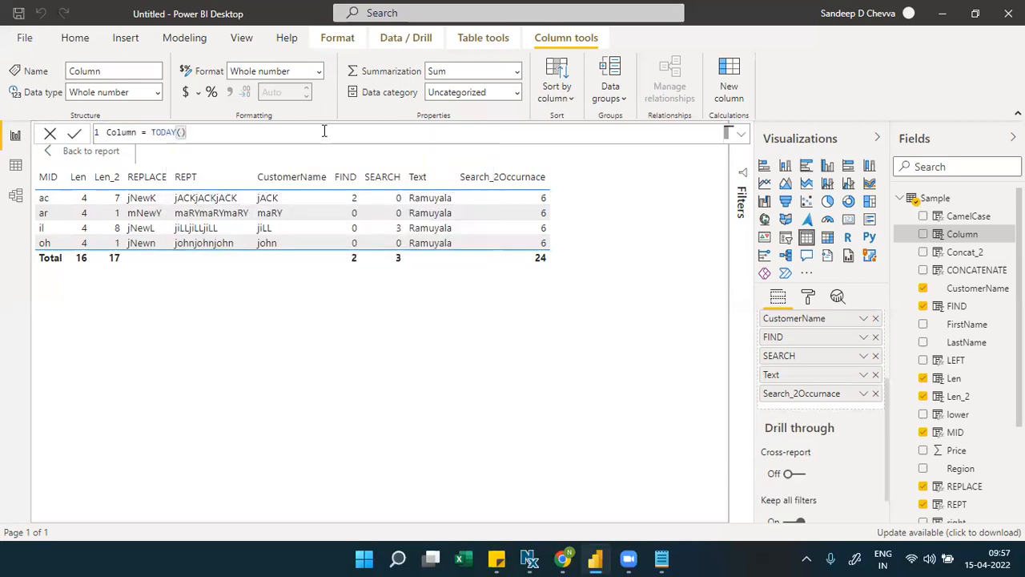
double_click(120, 132)
text(Today)
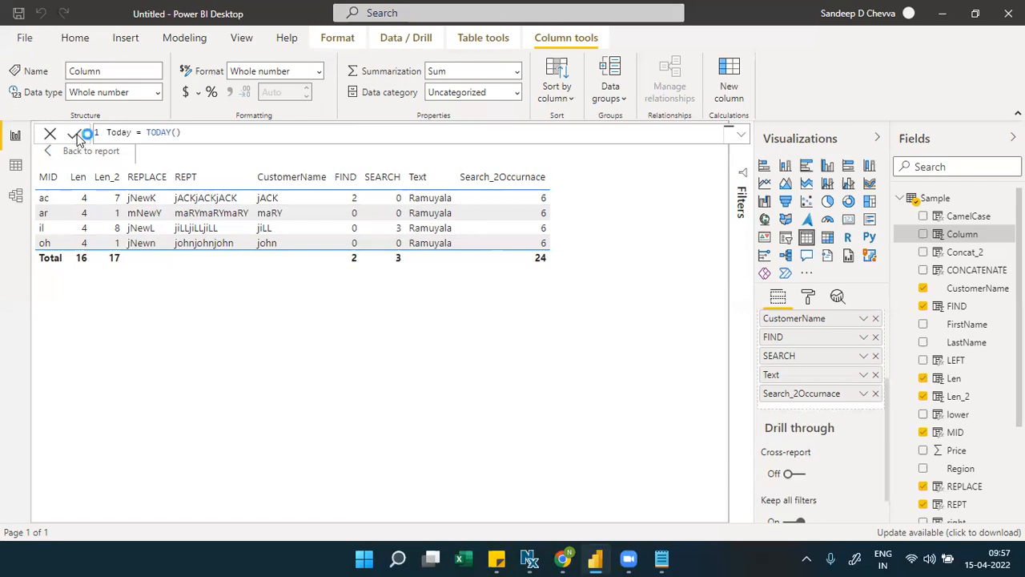
click(77, 136)
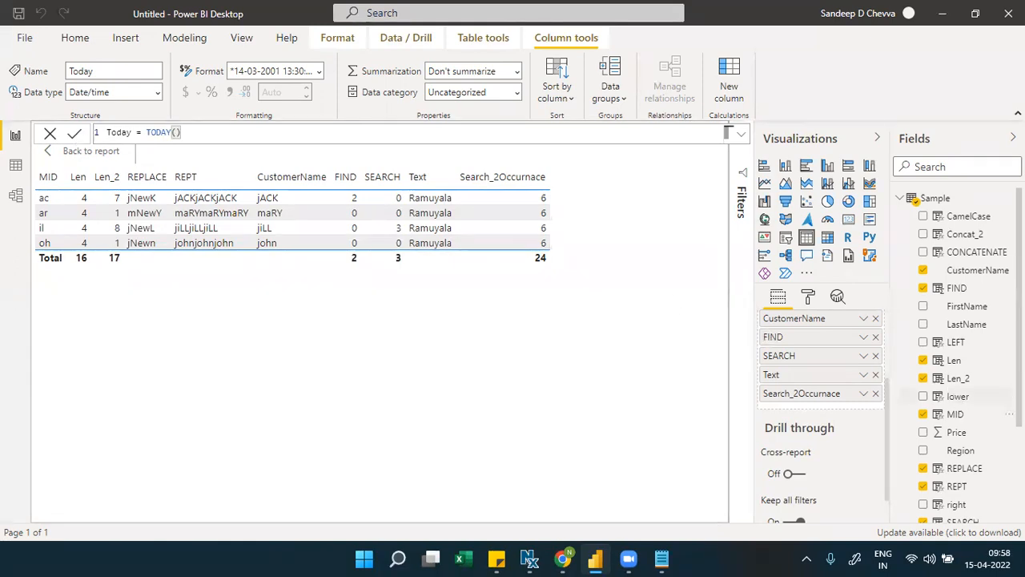
scroll(961, 432, down, 3)
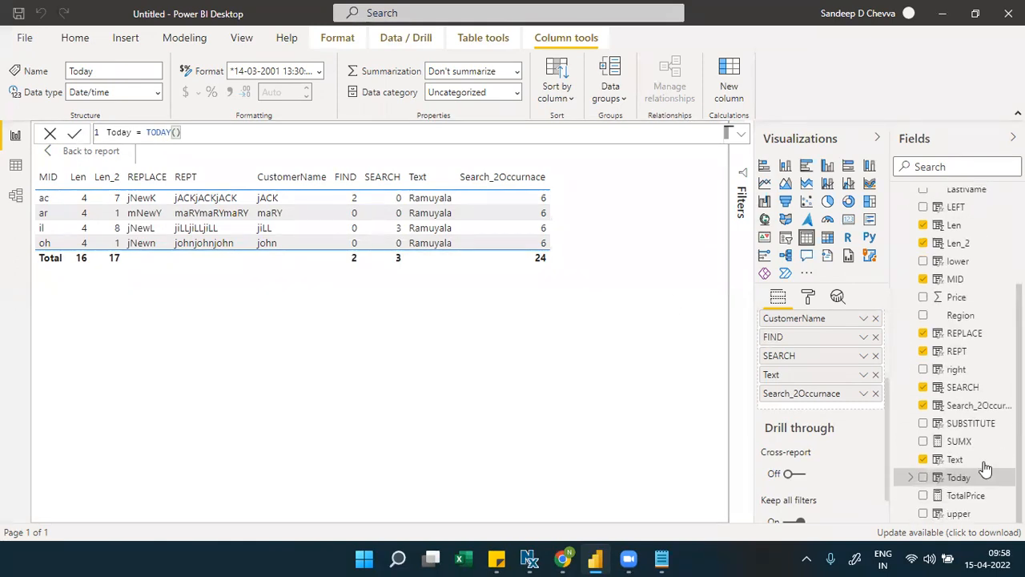
drag(894, 436, 834, 408)
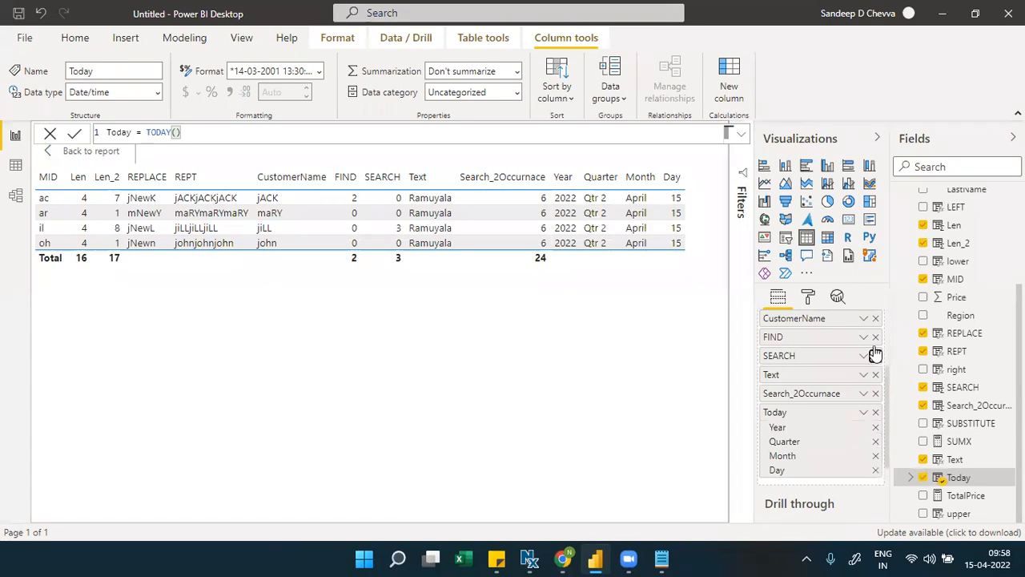
Remove SEARCH, REPLACE, REPT, CustomerName and FIND from the table visual, and show Today as the plain date instead of a date hierarchy
click(875, 356)
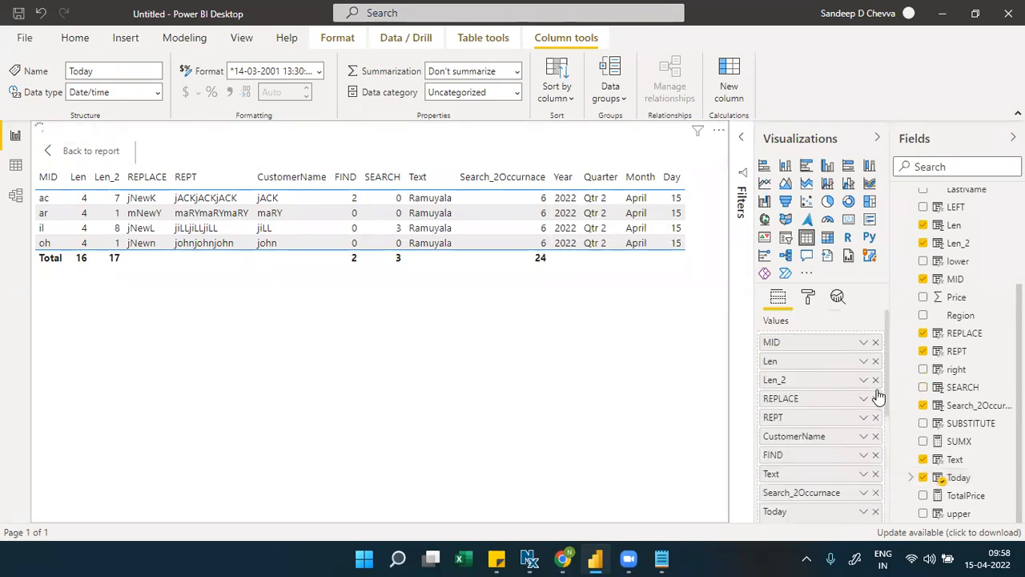
click(876, 399)
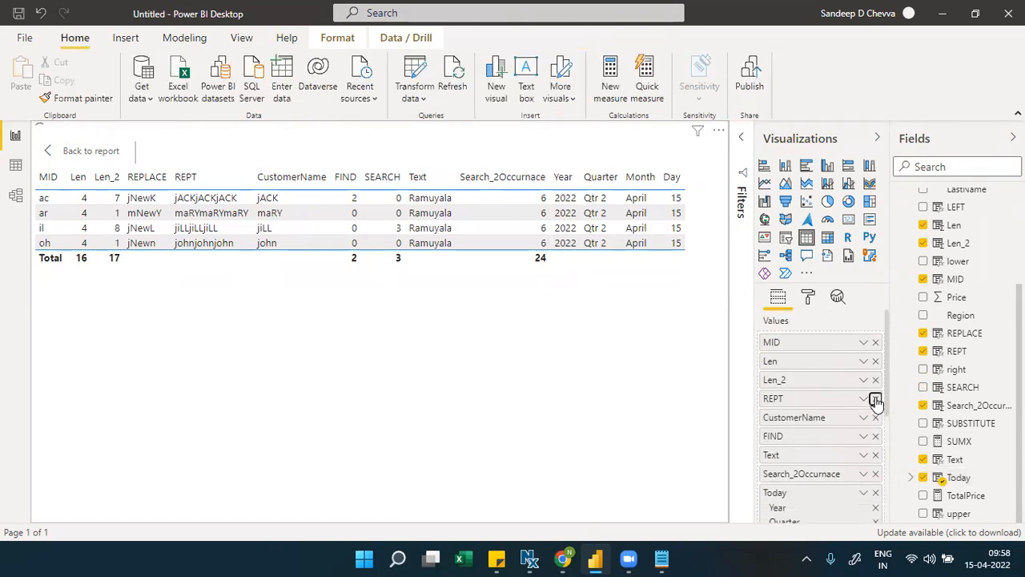
click(875, 399)
click(876, 399)
click(876, 400)
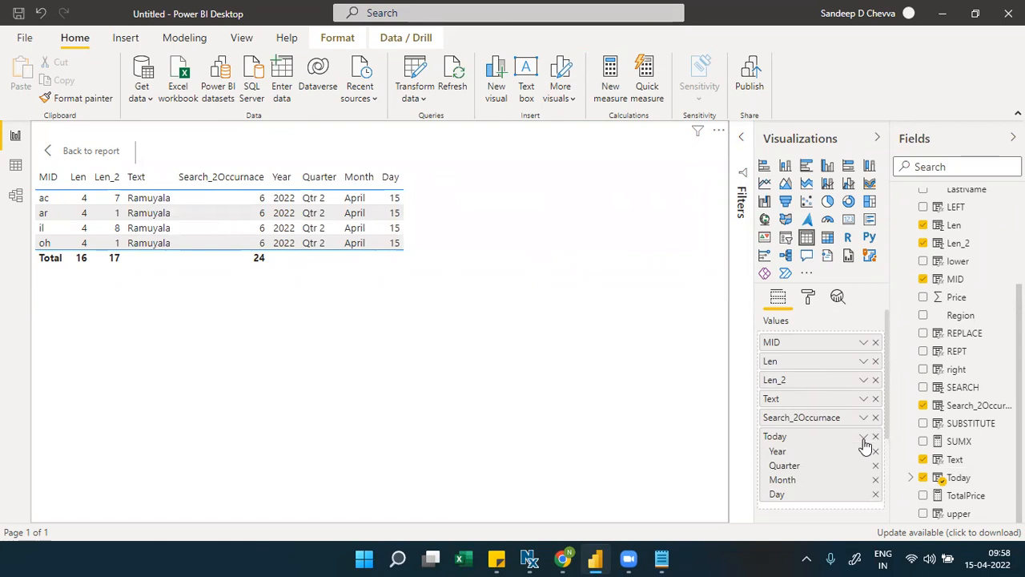
click(864, 436)
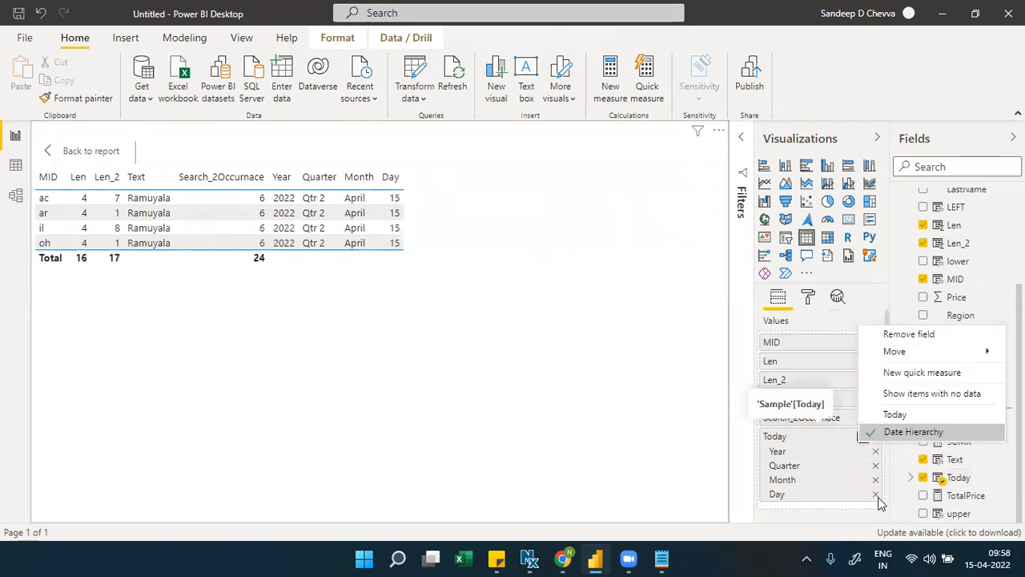
click(909, 416)
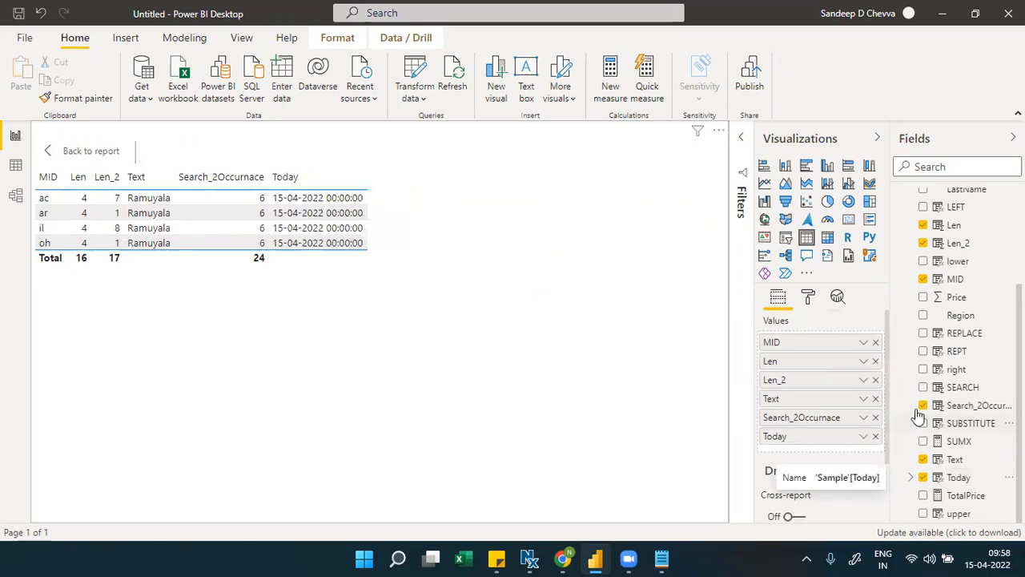
Add a new calculated column named Format to the Sample table and begin its formula with the FORMAT function
scroll(954, 320, up, 4)
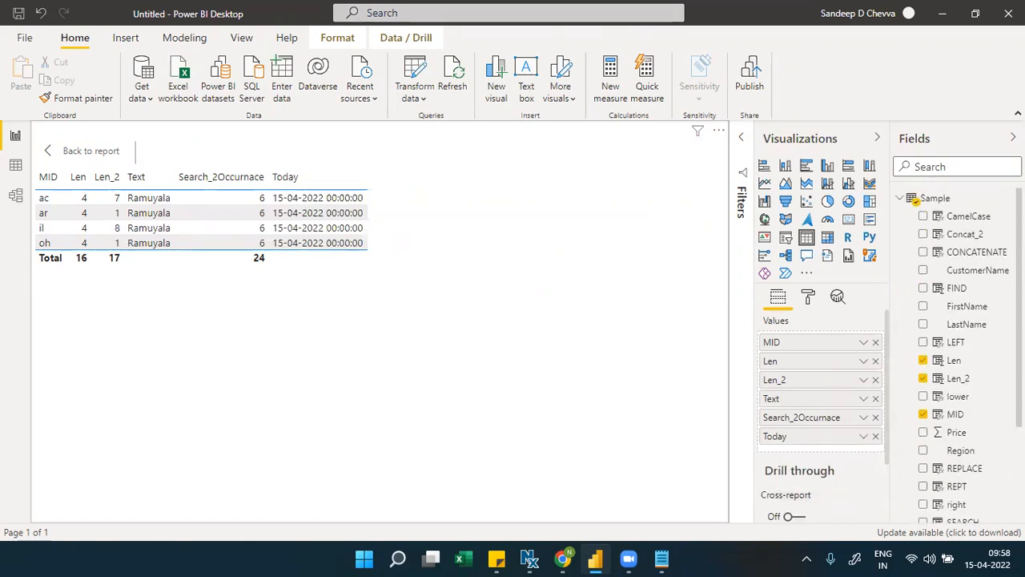
click(1009, 198)
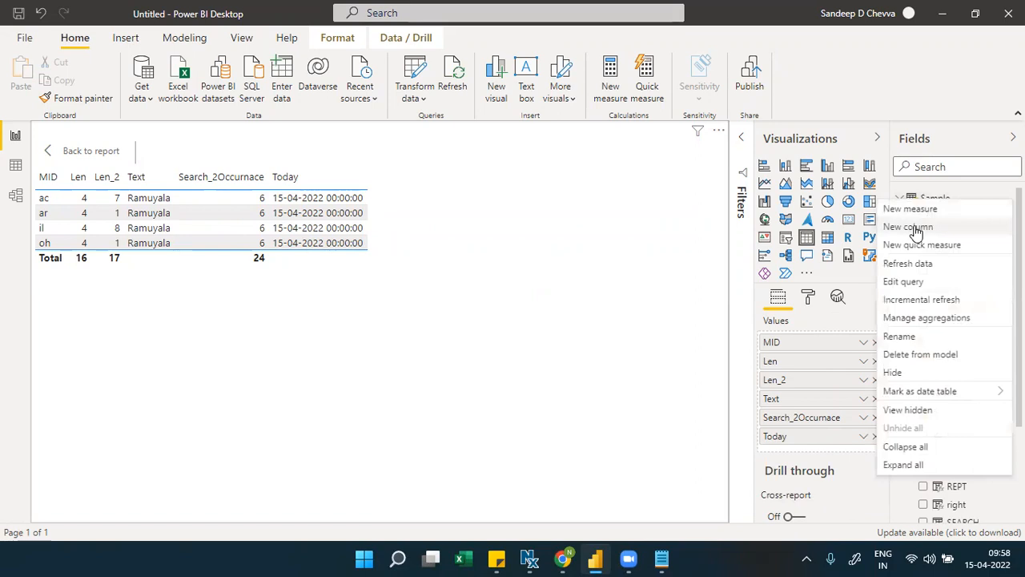
key(Escape)
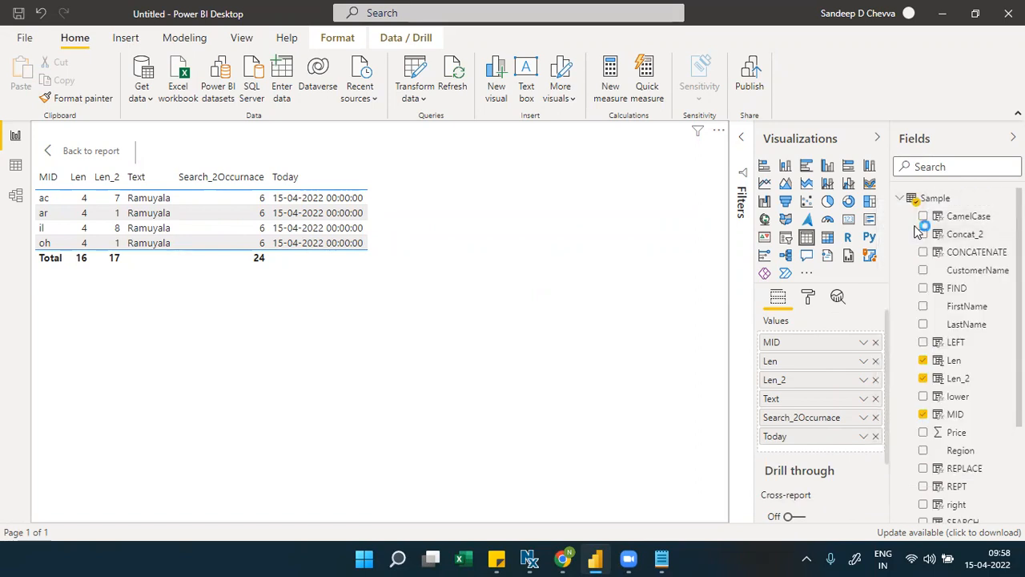
click(921, 233)
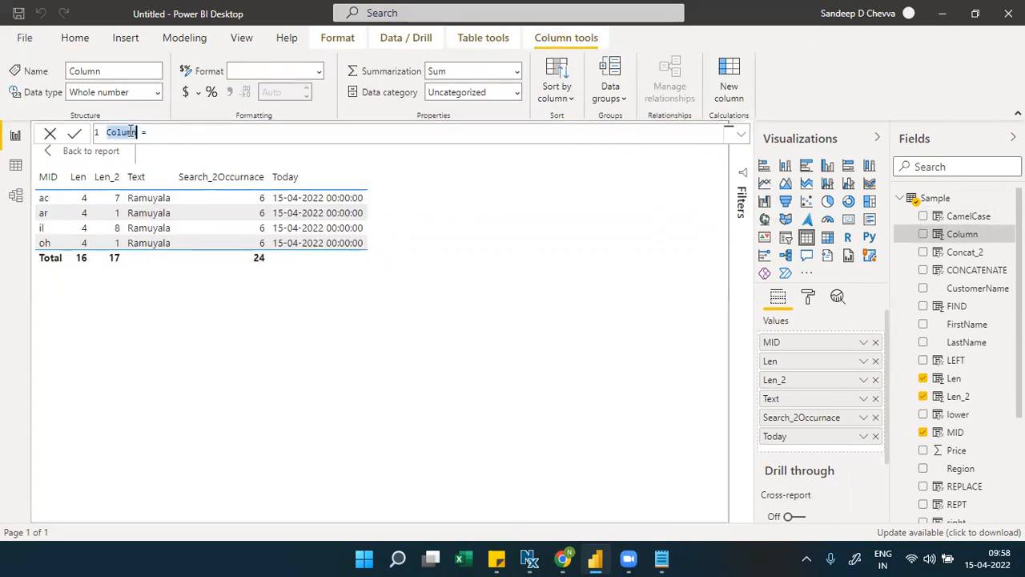
text(Format)
text(form)
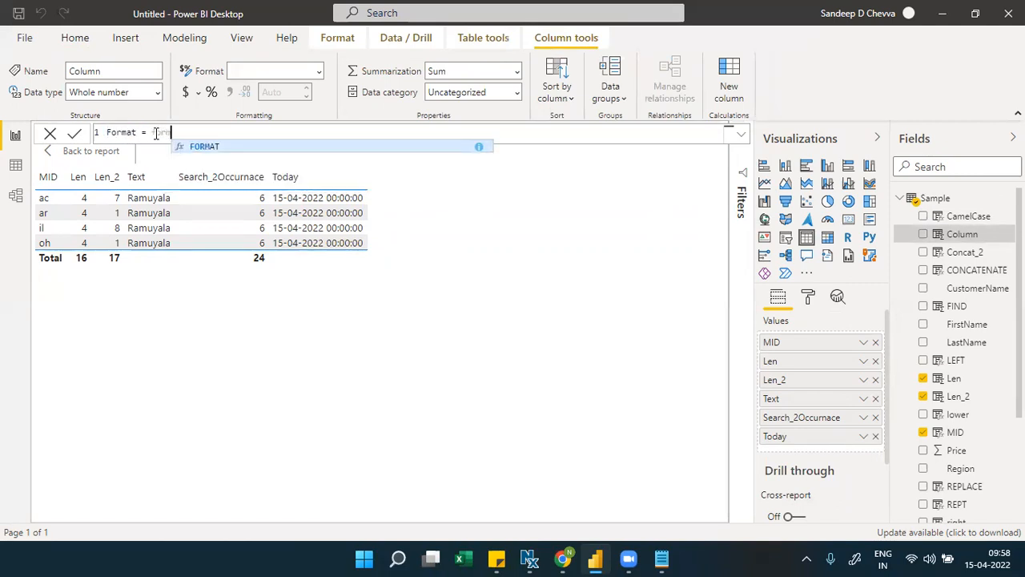
key(Tab)
Complete the FORMAT call with 'Sample'[Today] and "YYYY-MM", commit it, and add the Format column to the table visual after Today
text(t)
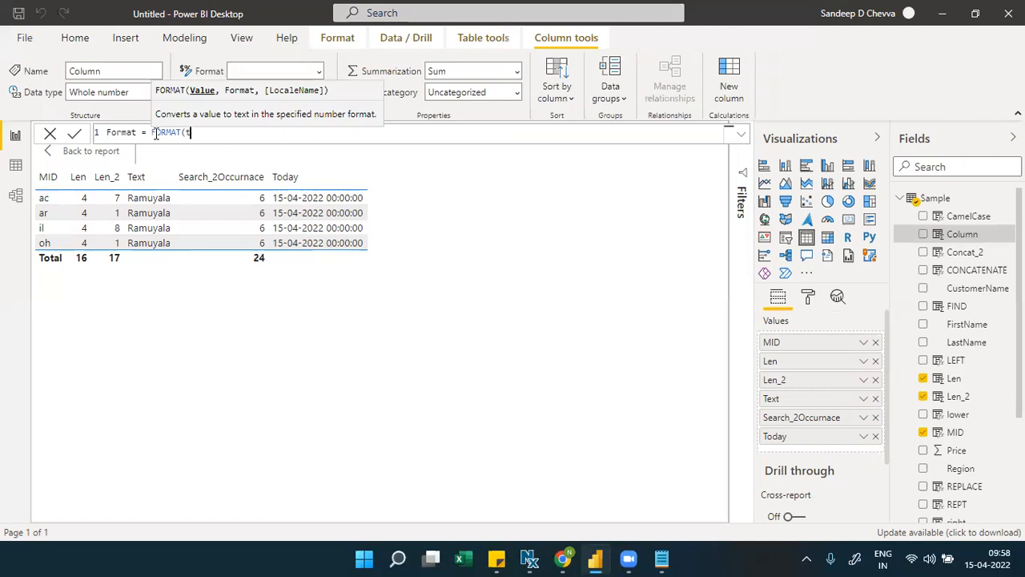
text(oday)
key(Down)
key(Tab)
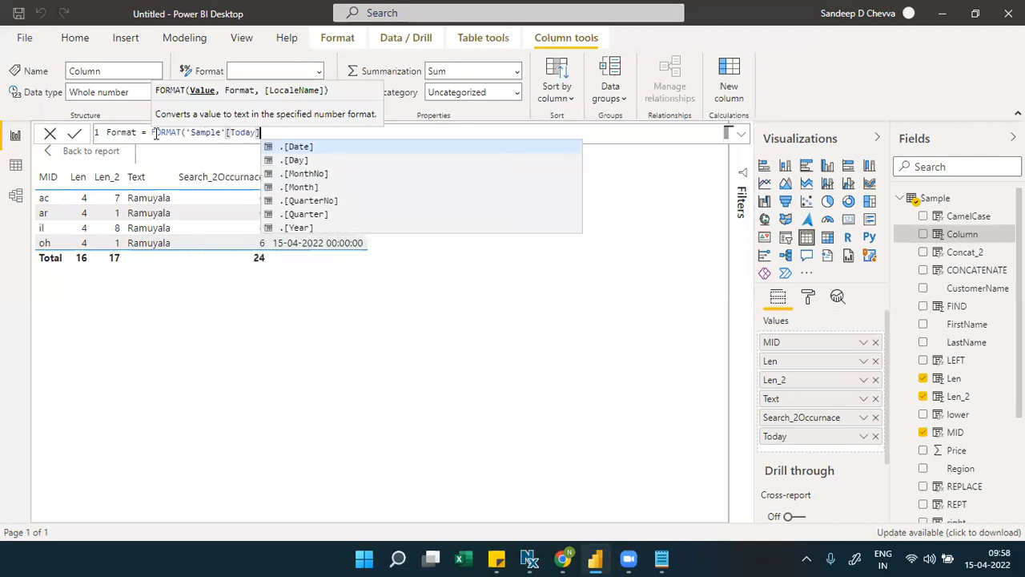
text(,"YY)
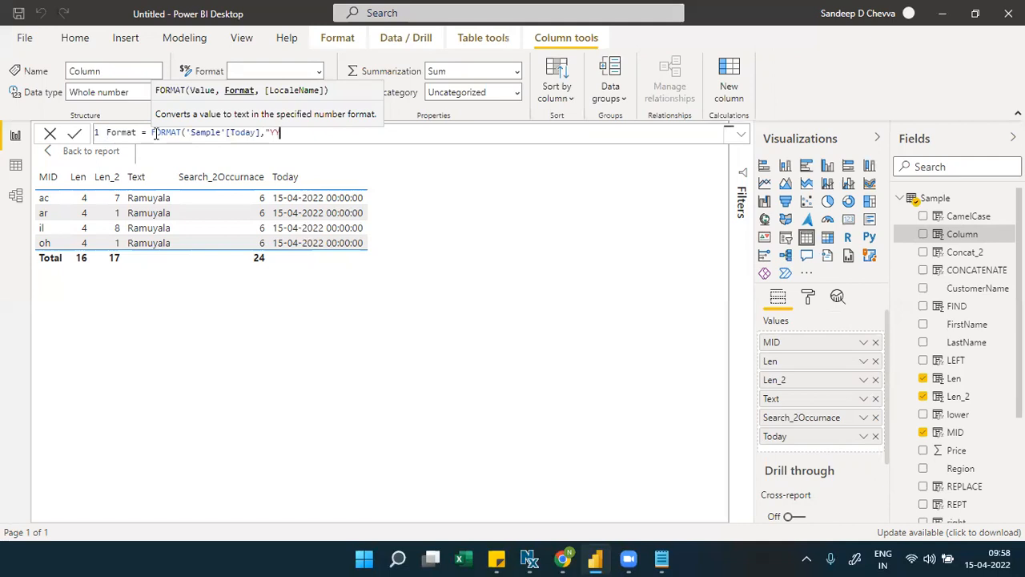
text(YY-MM"))
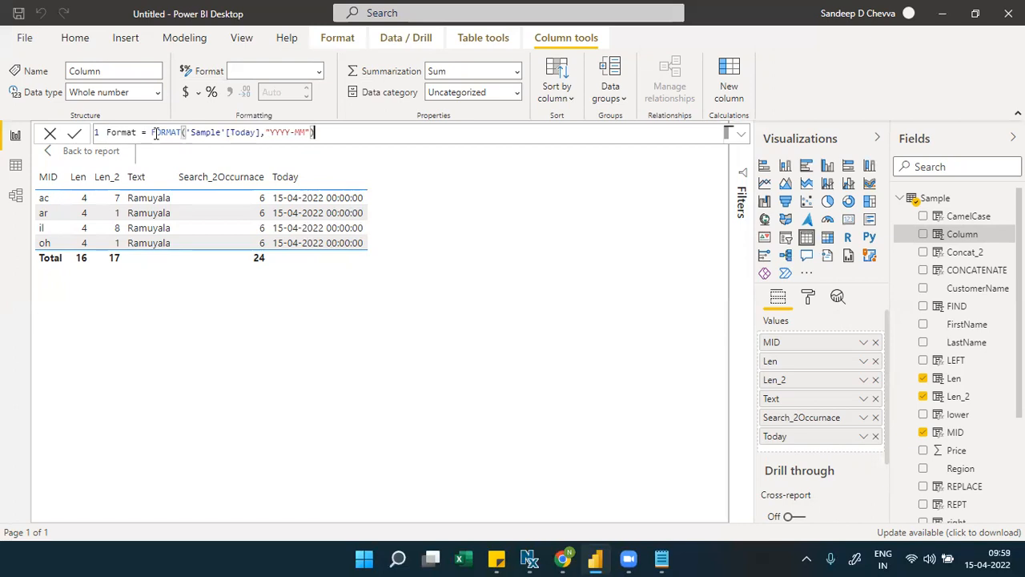
double_click(275, 134)
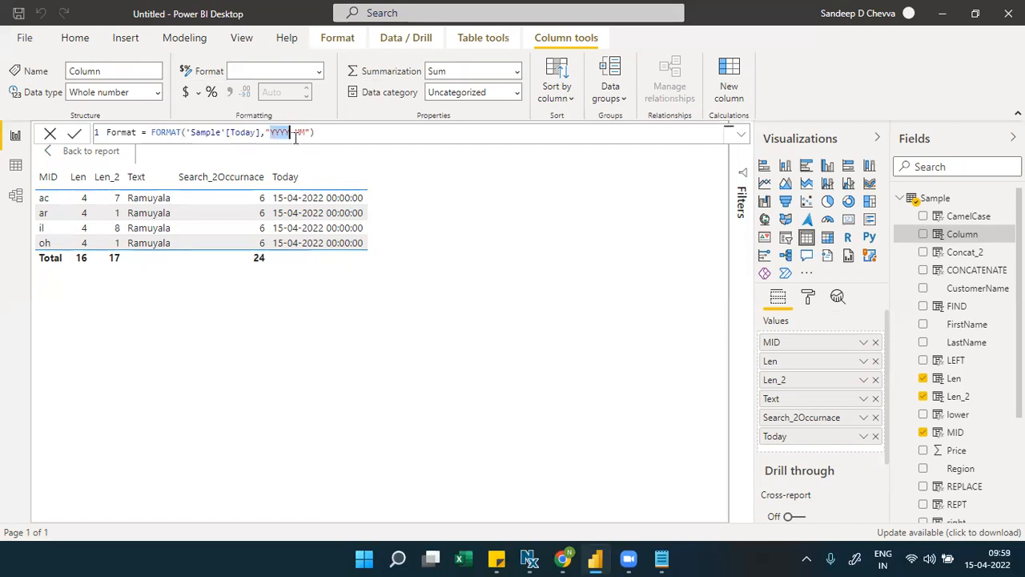
double_click(298, 134)
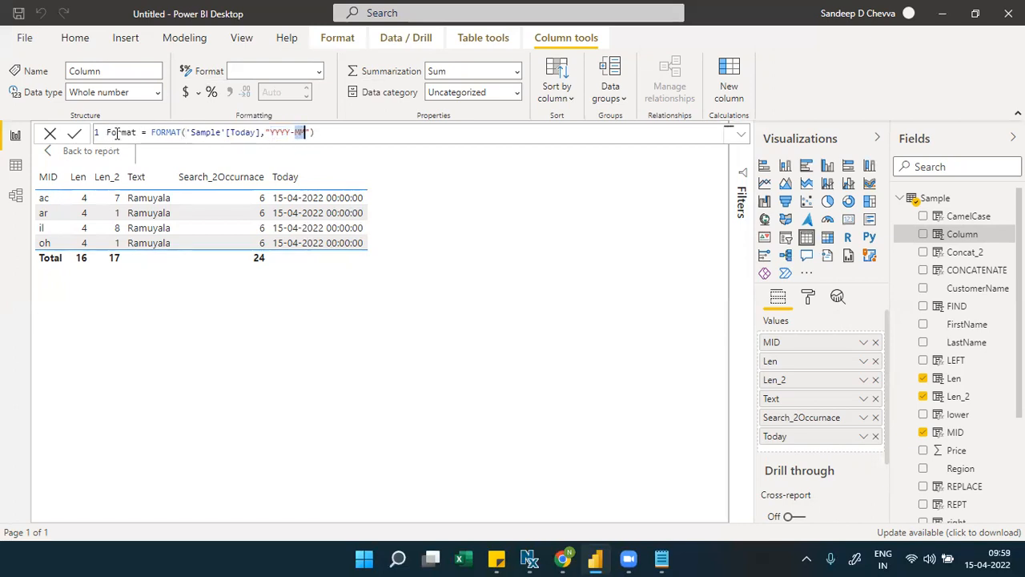
click(77, 134)
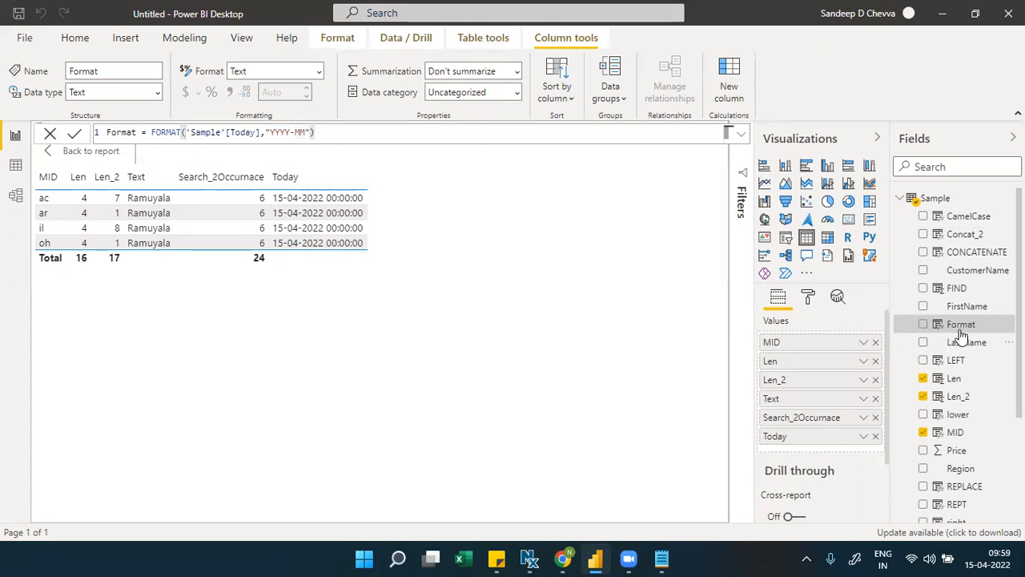
drag(961, 327, 829, 449)
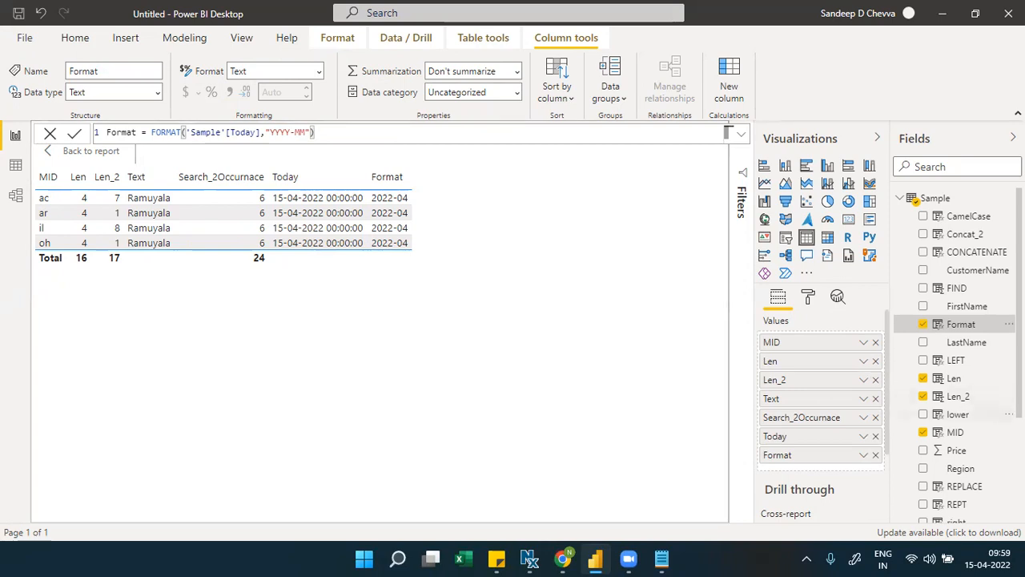
Review the formulas of the Today and Format columns against the values in the table visual
scroll(961, 324, down, 3)
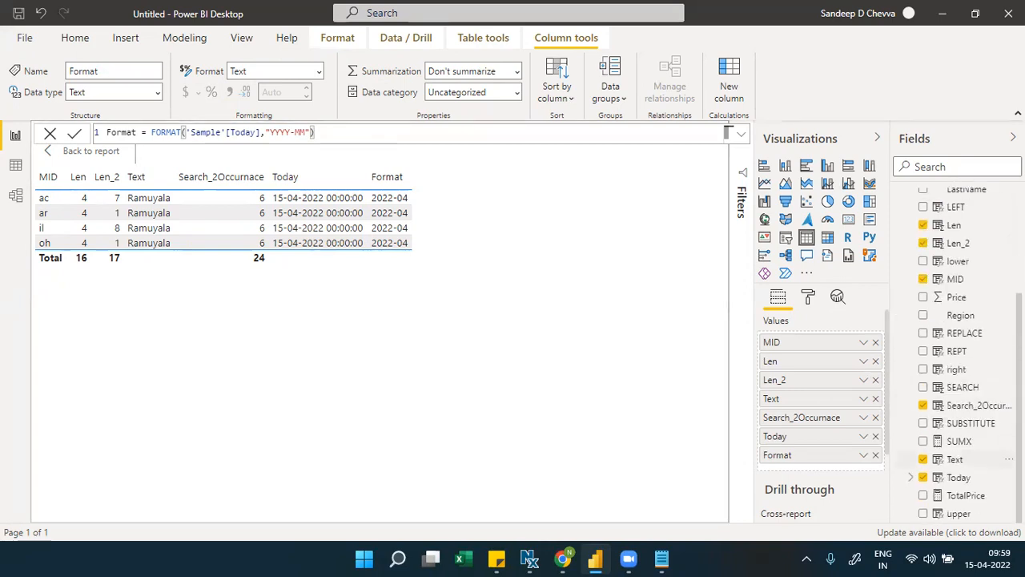
click(966, 477)
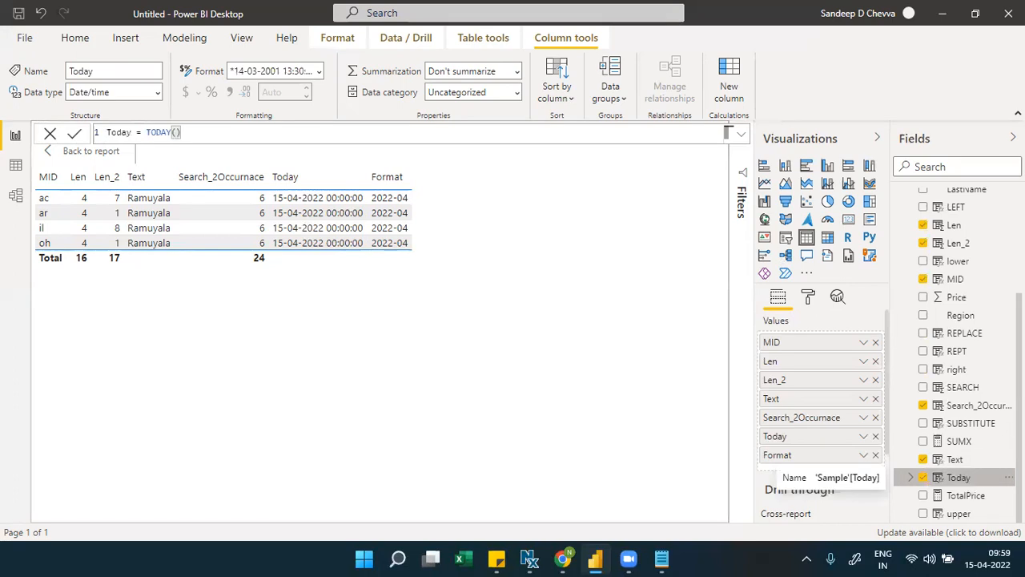
scroll(958, 353, up, 3)
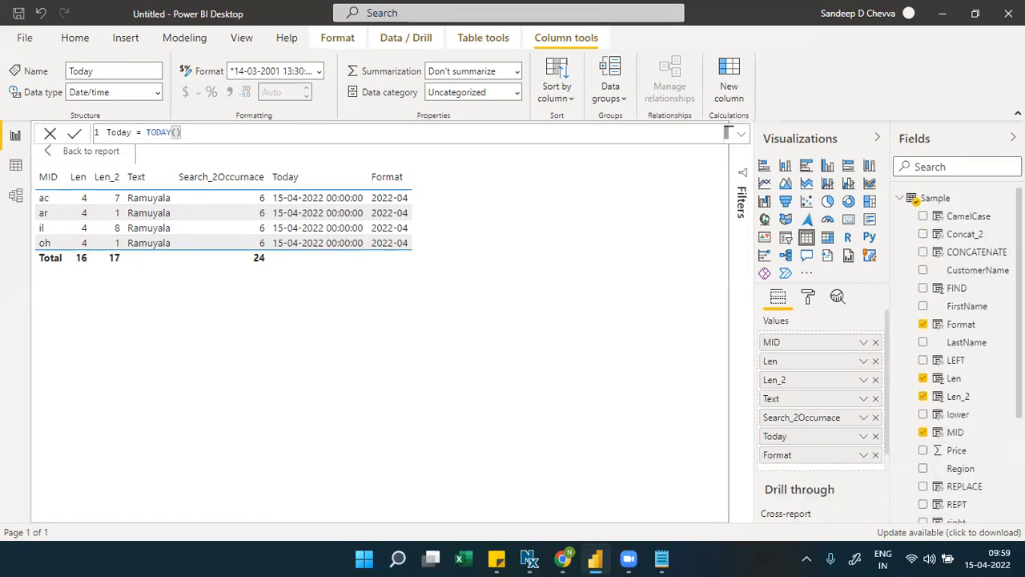
click(980, 325)
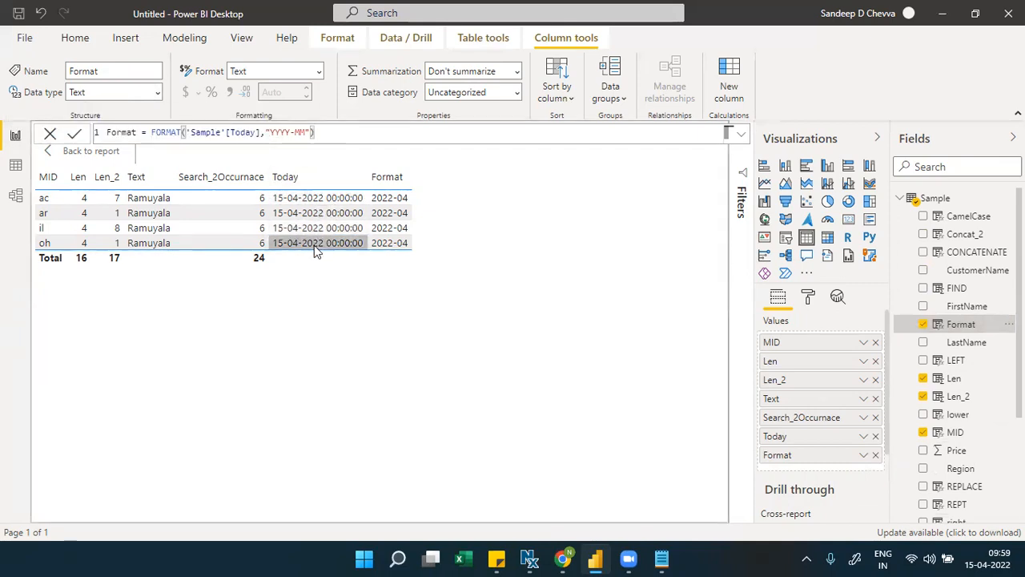
double_click(176, 133)
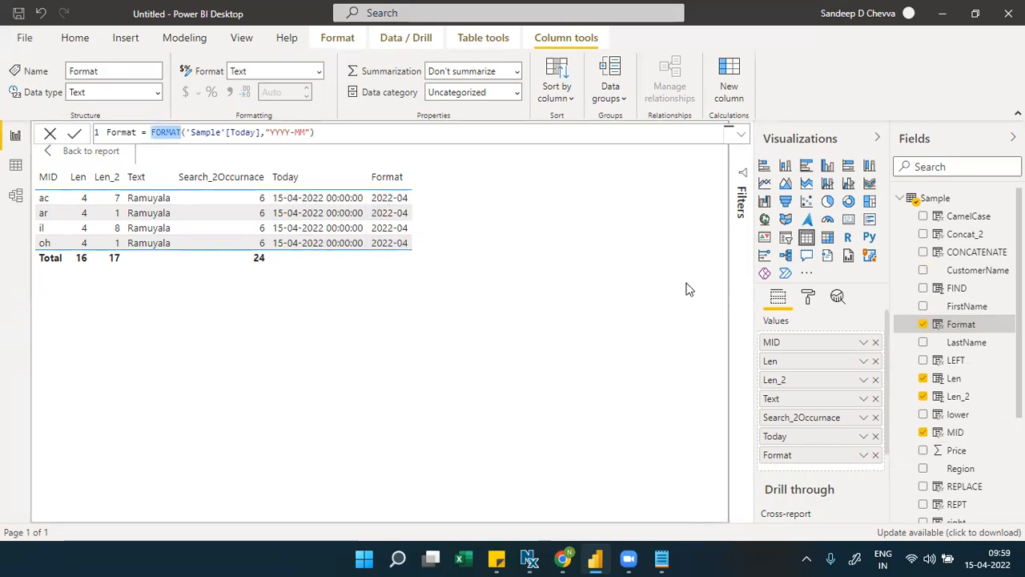
Copy the Format column's whole formula and paste it over the default formula of a new calculated column in the Sample table
drag(315, 132, 190, 132)
triple_click(124, 132)
key(ctrl+c)
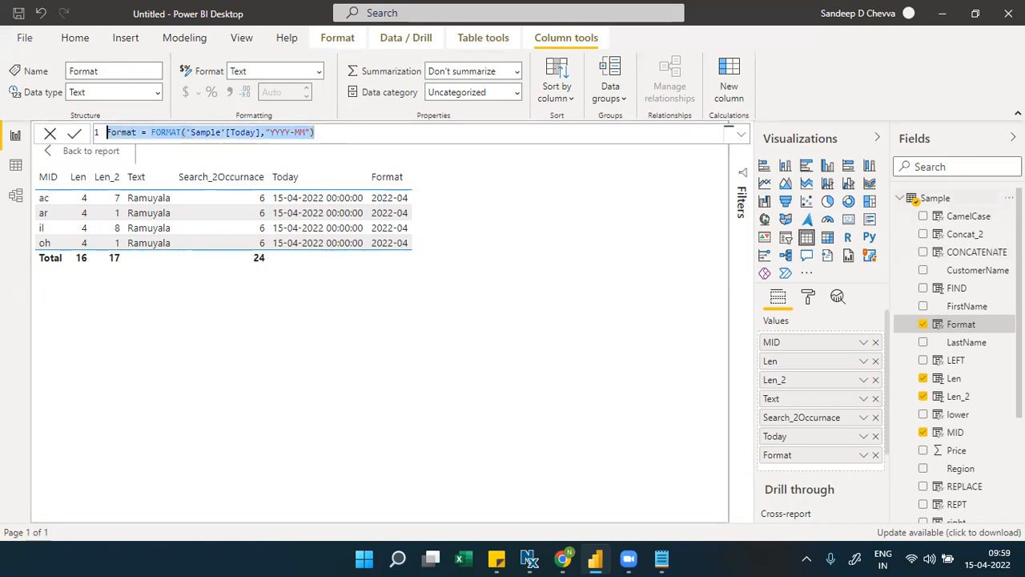
click(1007, 198)
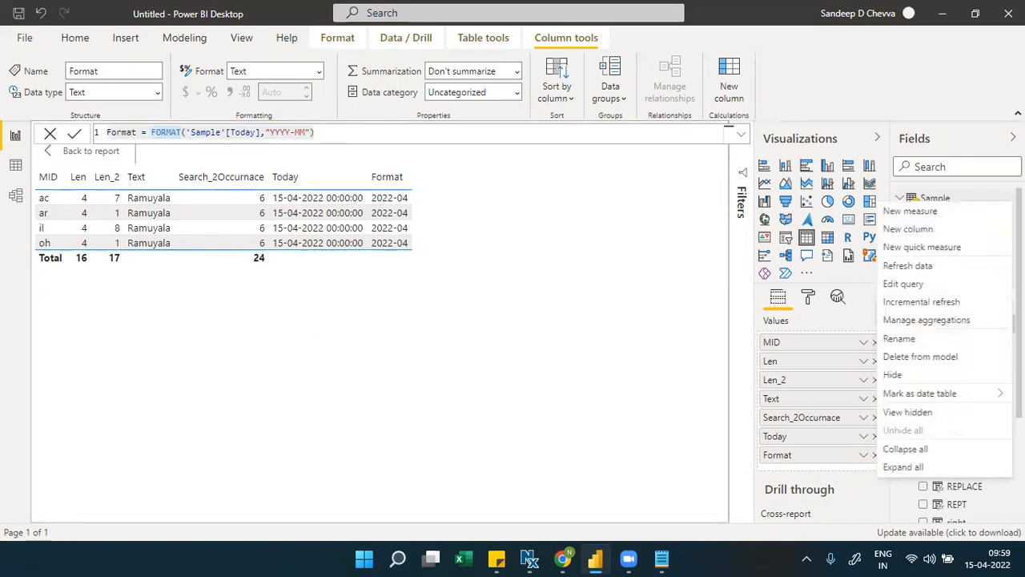
click(917, 230)
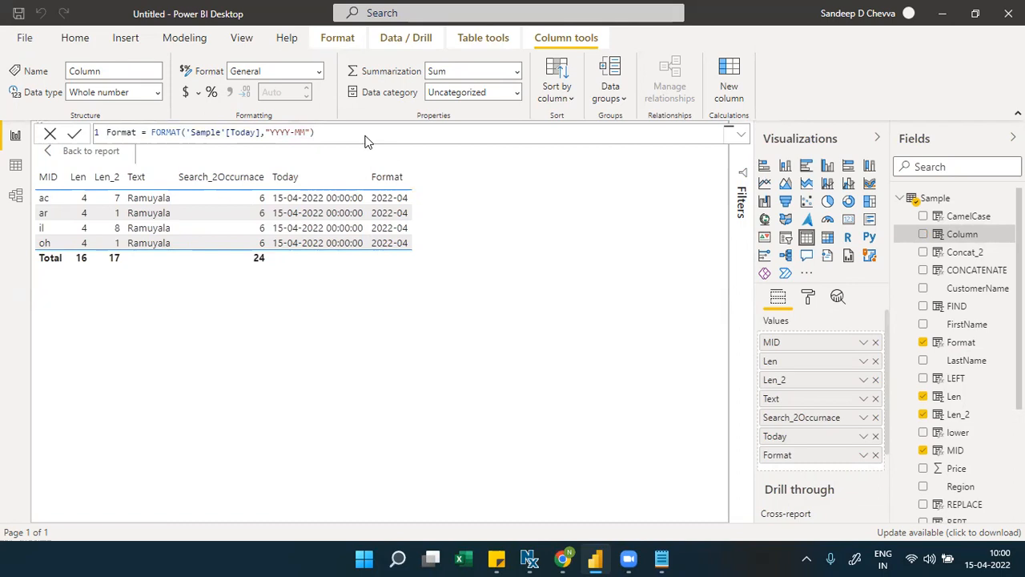
key(ctrl+a)
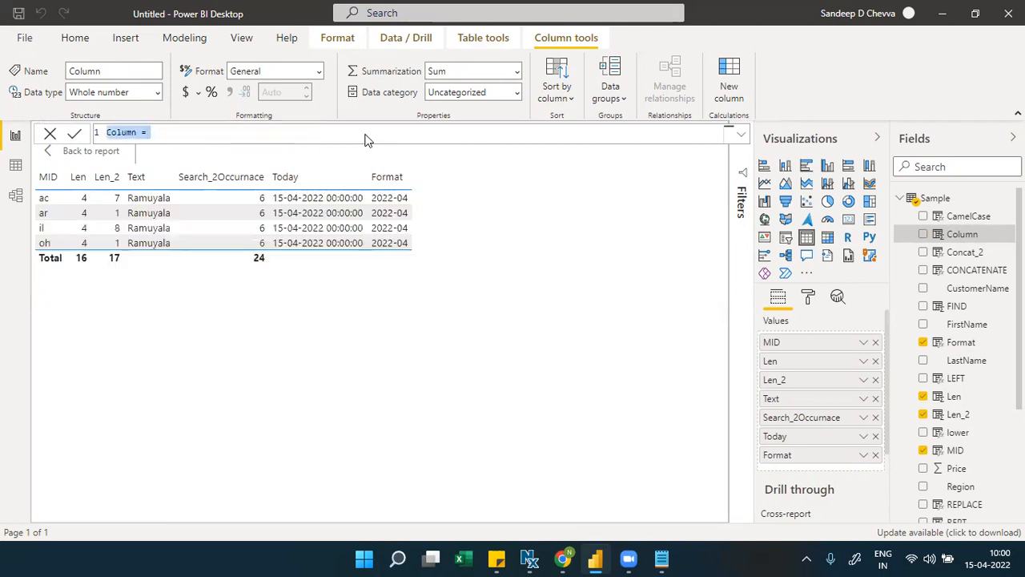
key(ctrl+v)
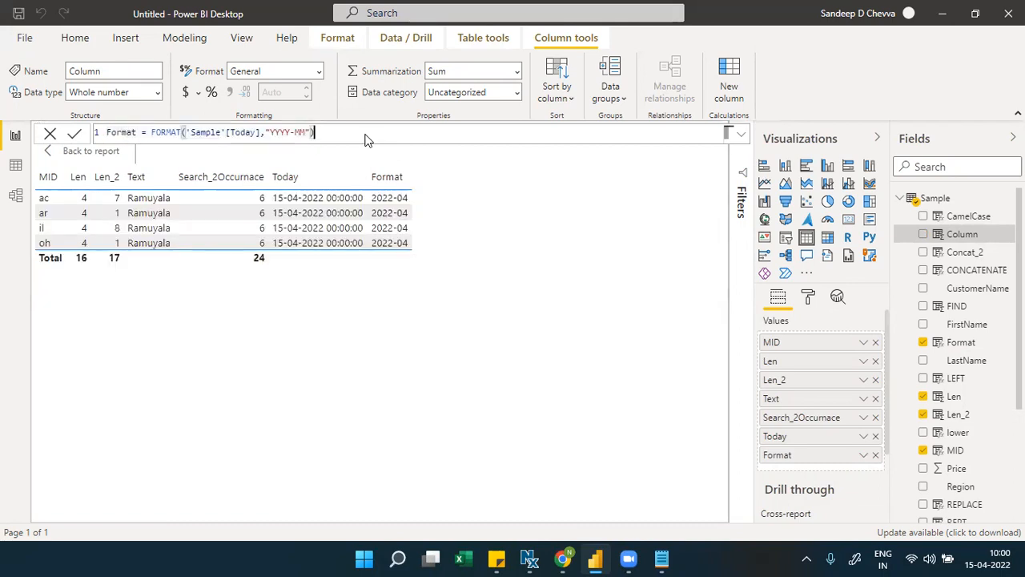
Name the copied formula Format_2 with the format string "YYYY-MMM", commit it, and add the column to the table visual after Format
click(305, 133)
text(M)
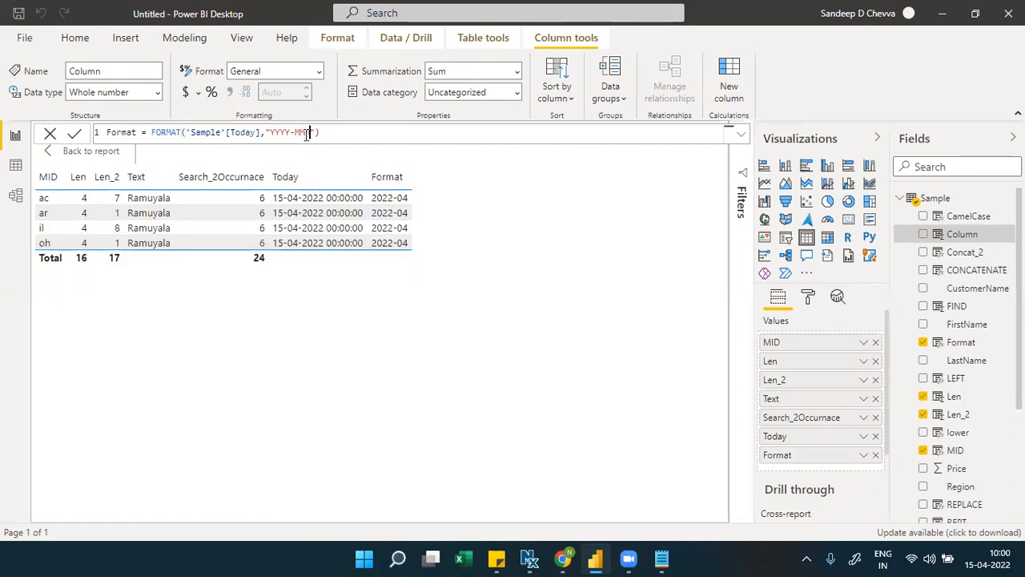
click(137, 133)
text(_2)
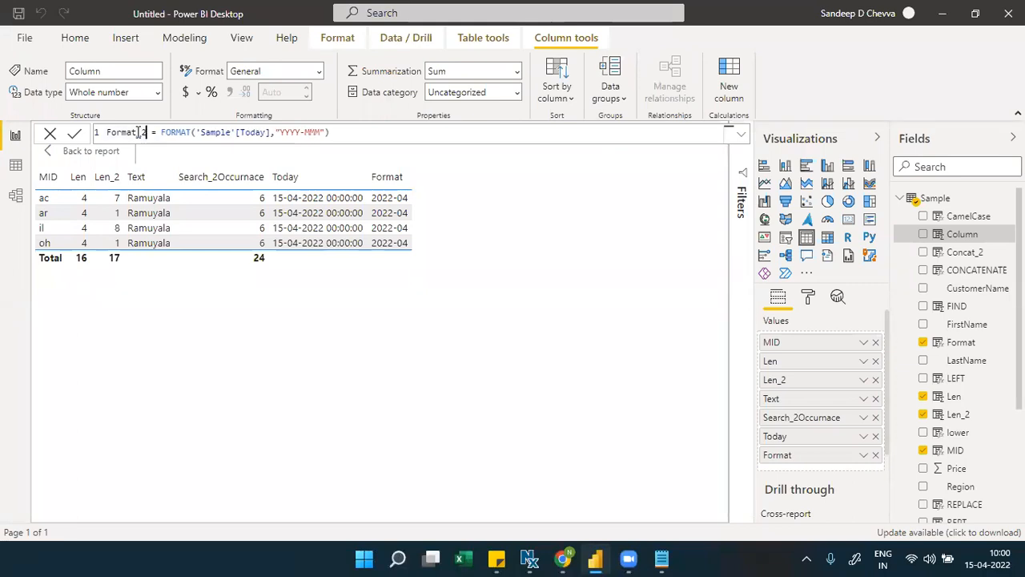
click(74, 134)
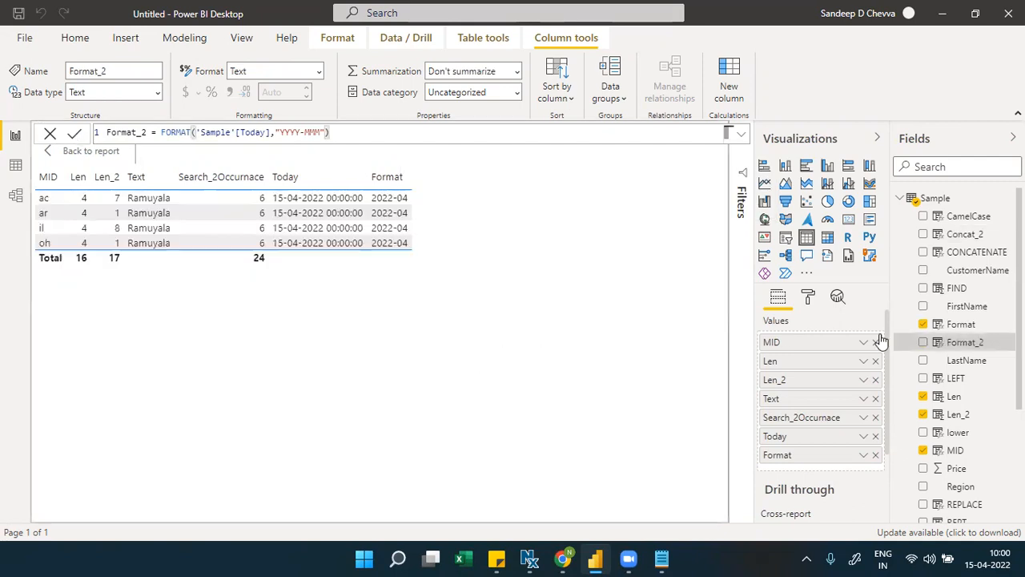
drag(913, 364, 827, 464)
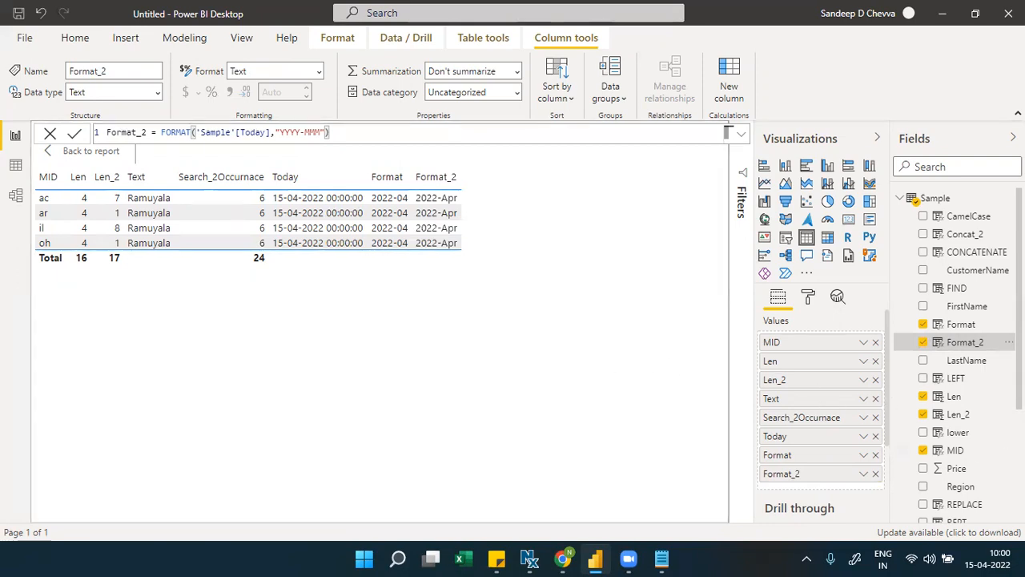
Add Price to the table visual, remove Text and Search_2Occurnace, and insert Region between Format_2 and Price
scroll(989, 447, down, 3)
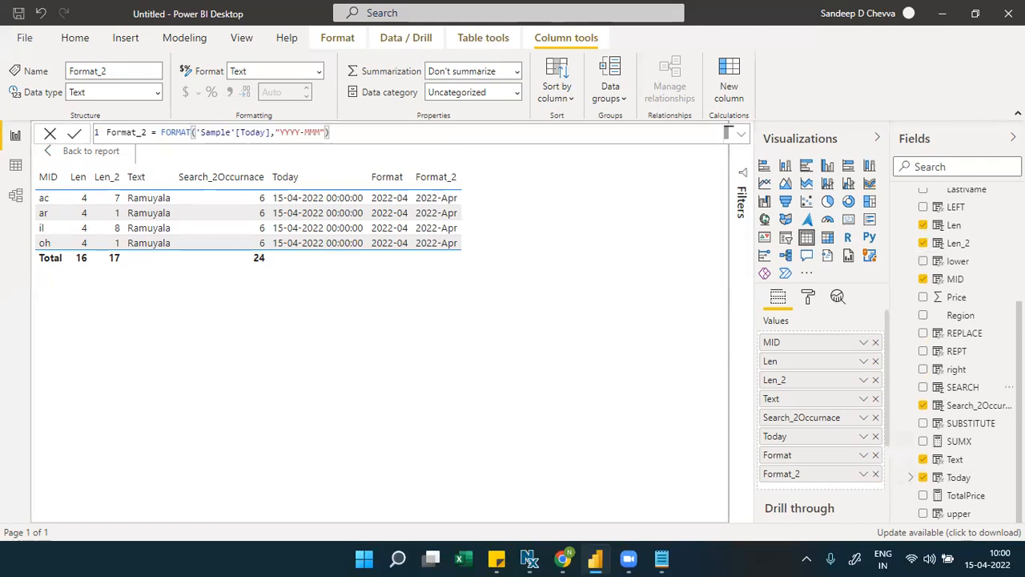
scroll(961, 437, up, 2)
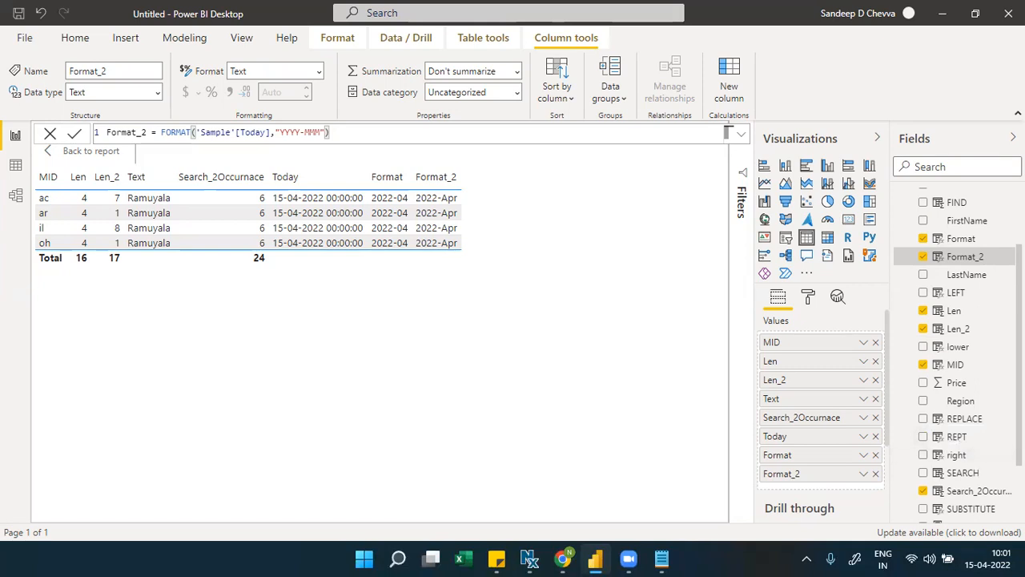
scroll(949, 416, down, 2)
drag(961, 304, 833, 493)
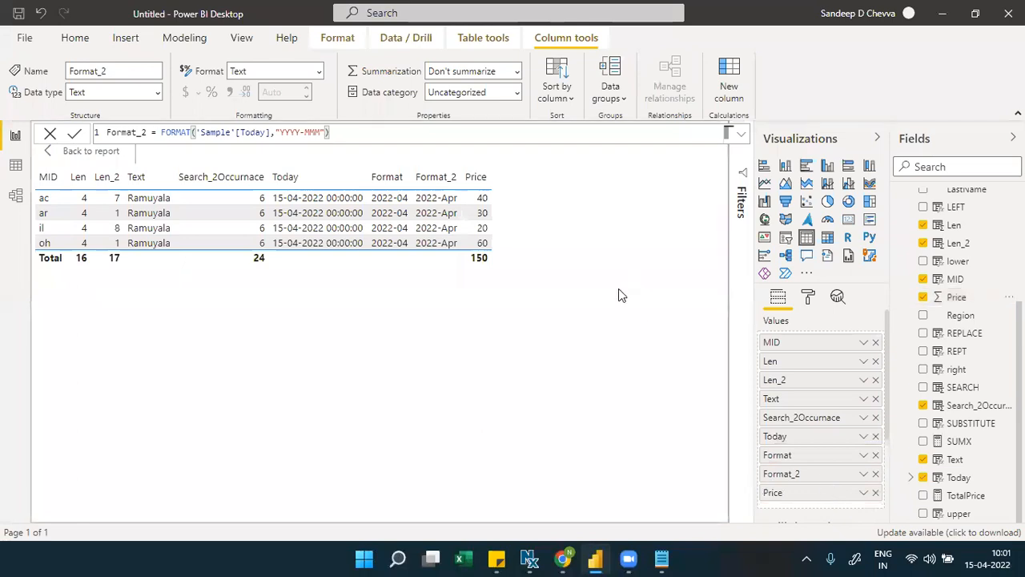
click(877, 399)
click(876, 399)
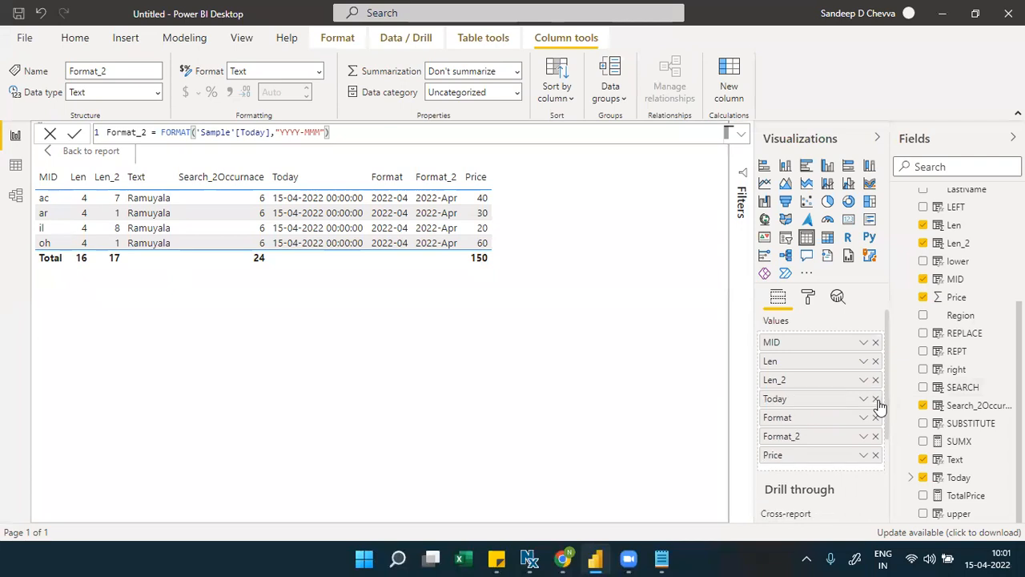
drag(870, 419, 841, 451)
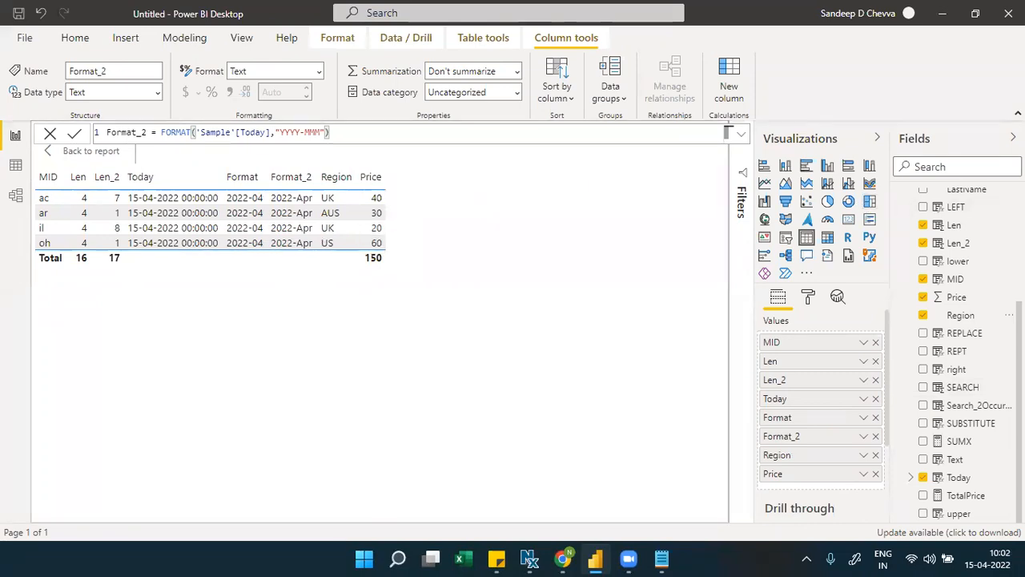
Add another calculated column to the Sample table and begin its formula with an IF that tests 'Sample'[Region]="US"
scroll(965, 342, up, 3)
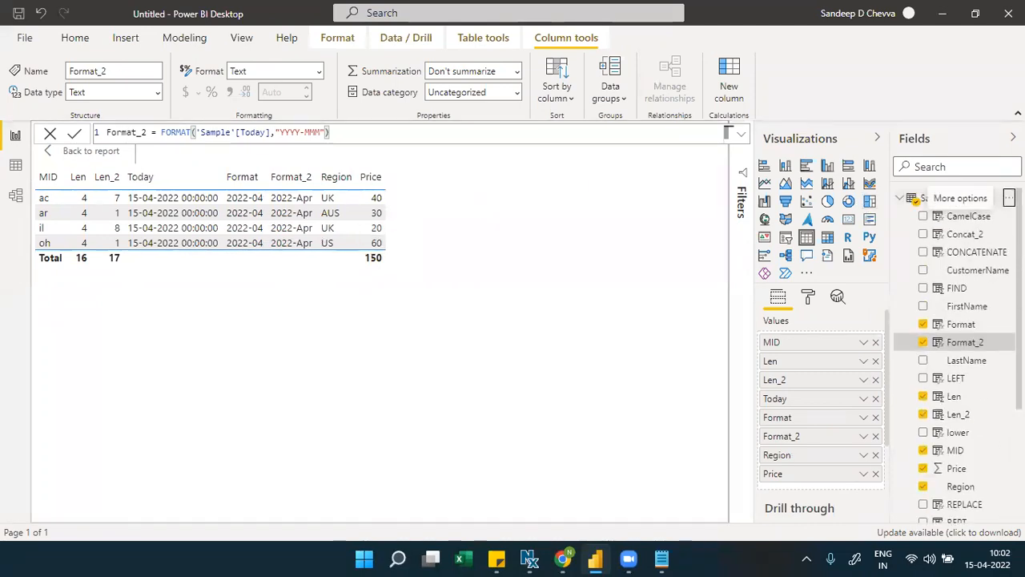
click(1009, 197)
click(907, 229)
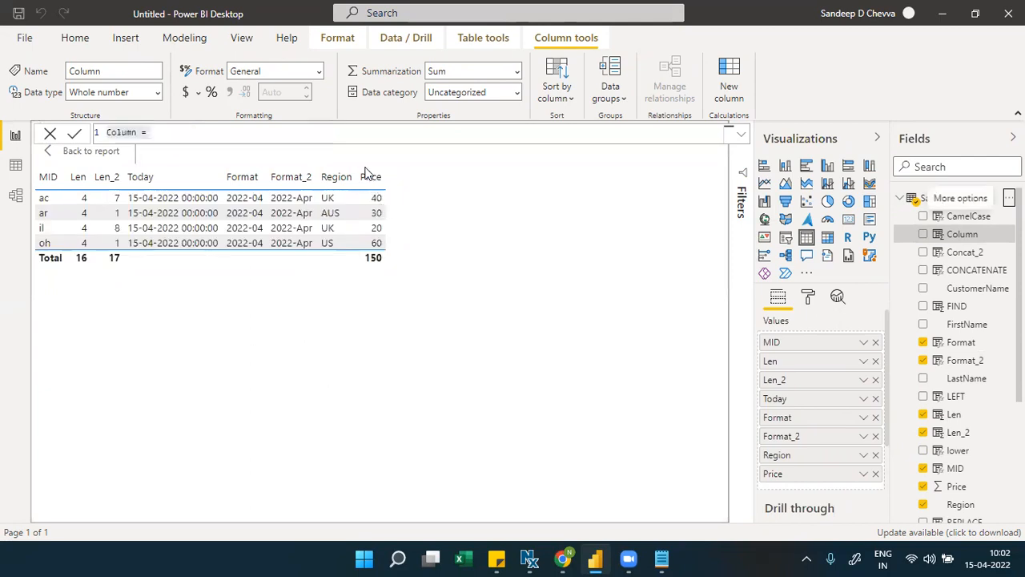
click(246, 132)
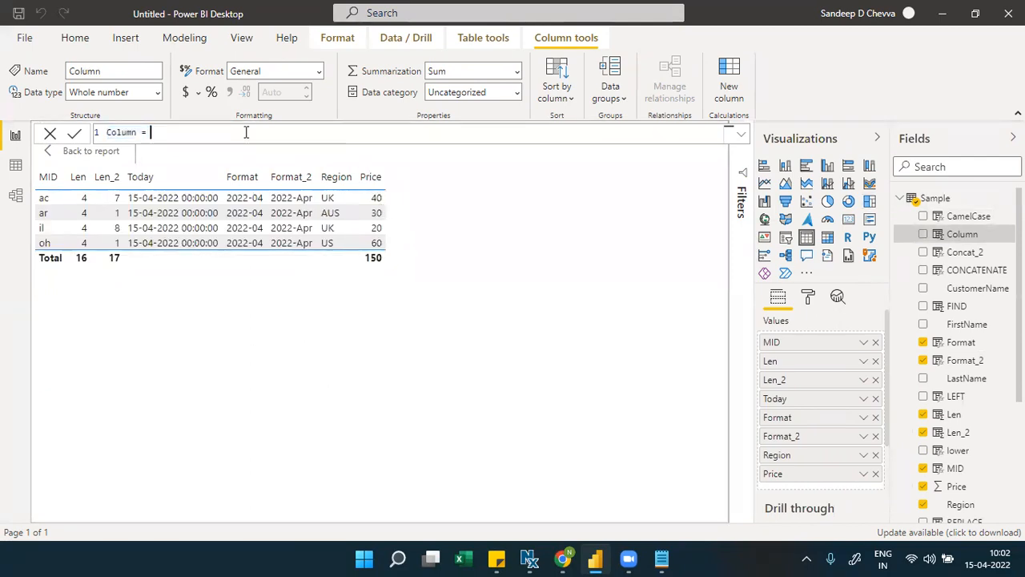
text(if)
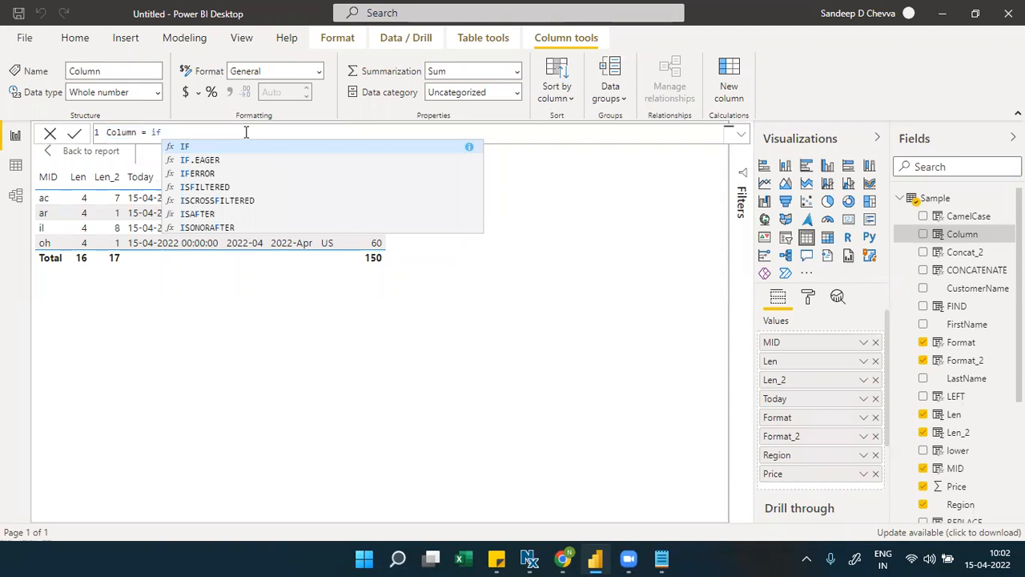
text(()
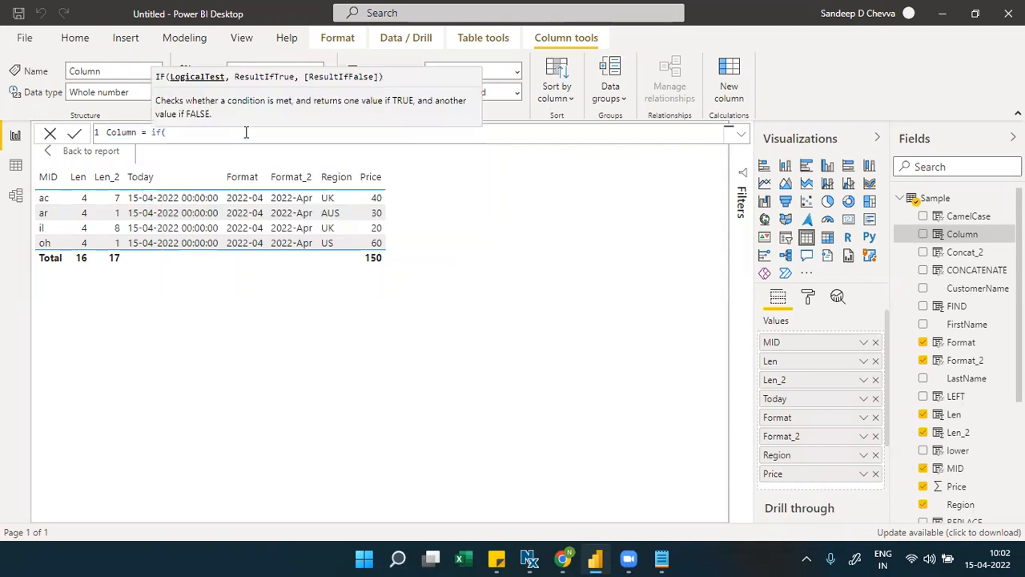
text(region)
key(Tab)
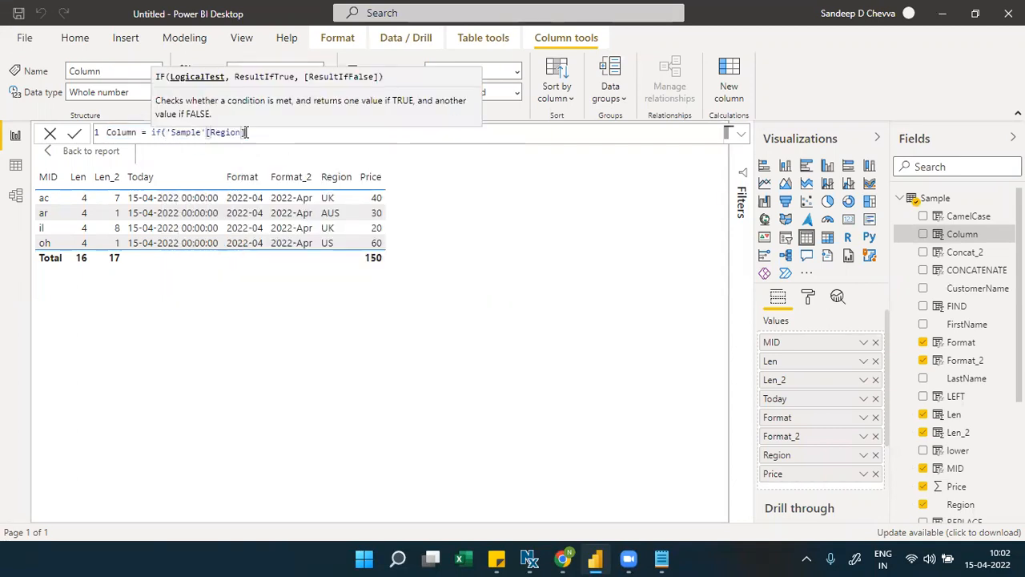
text(="US)
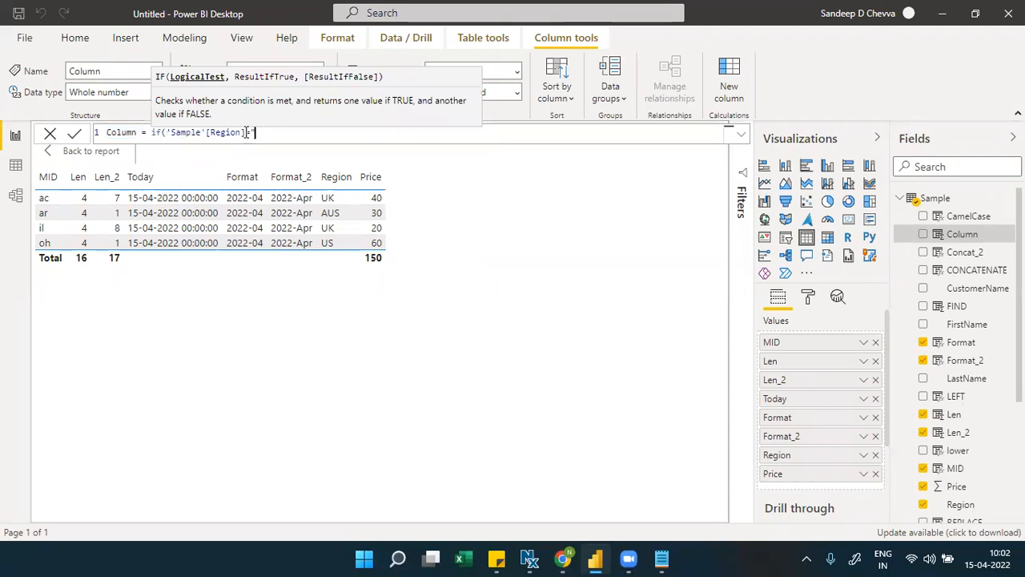
text(",)
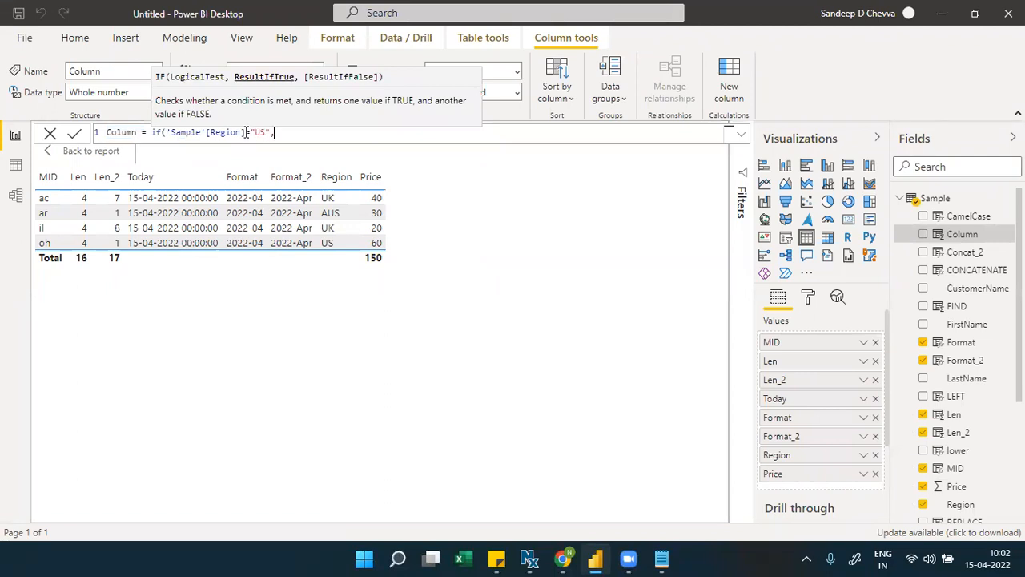
Enter FORMAT('Sample'[Price],"$####.##") as the IF function's result when true
text(format)
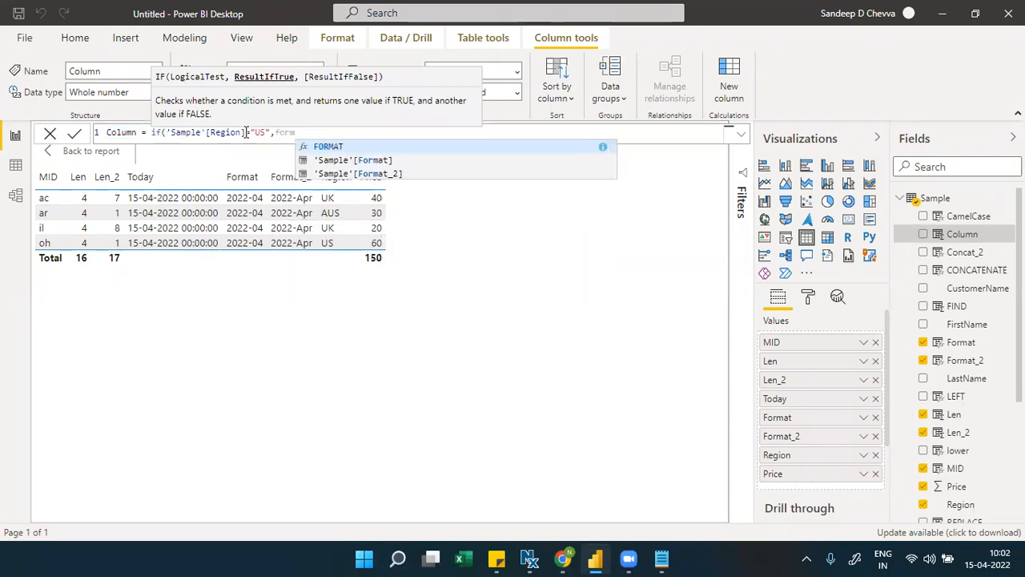
key(Tab)
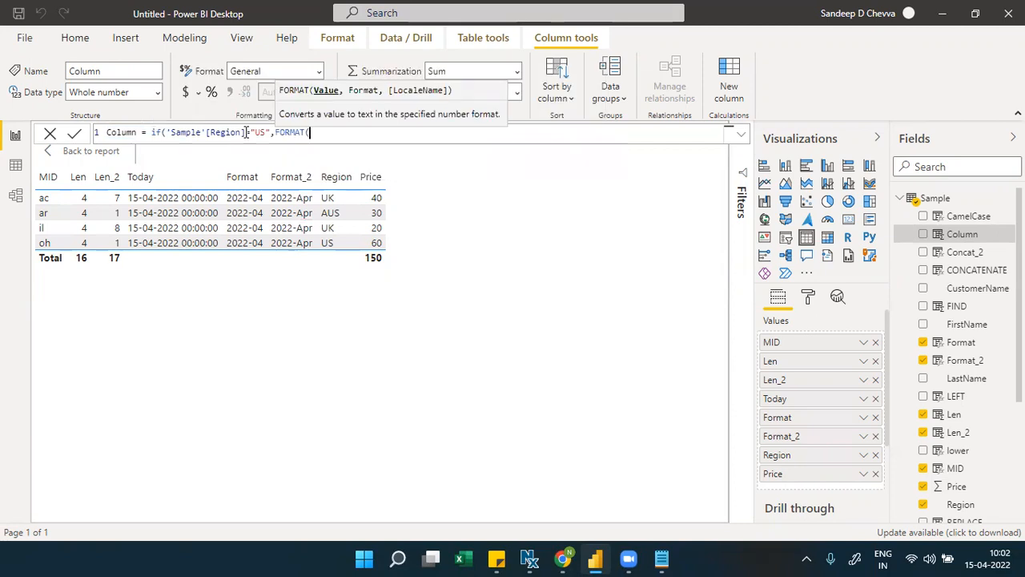
text(ple'[Price)
key(Down)
key(Down)
key(Down)
key(Tab)
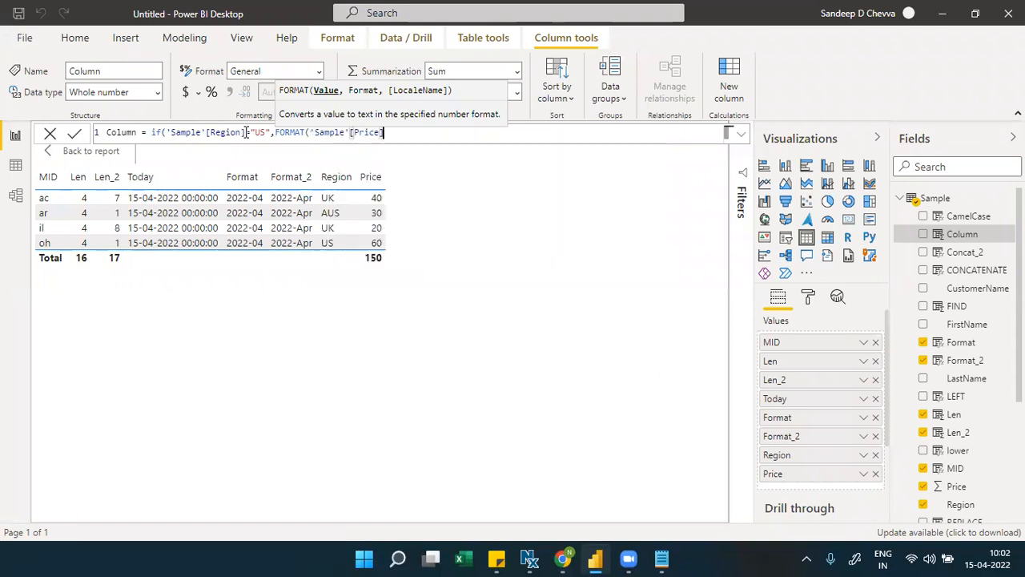
text(,"$####.##)
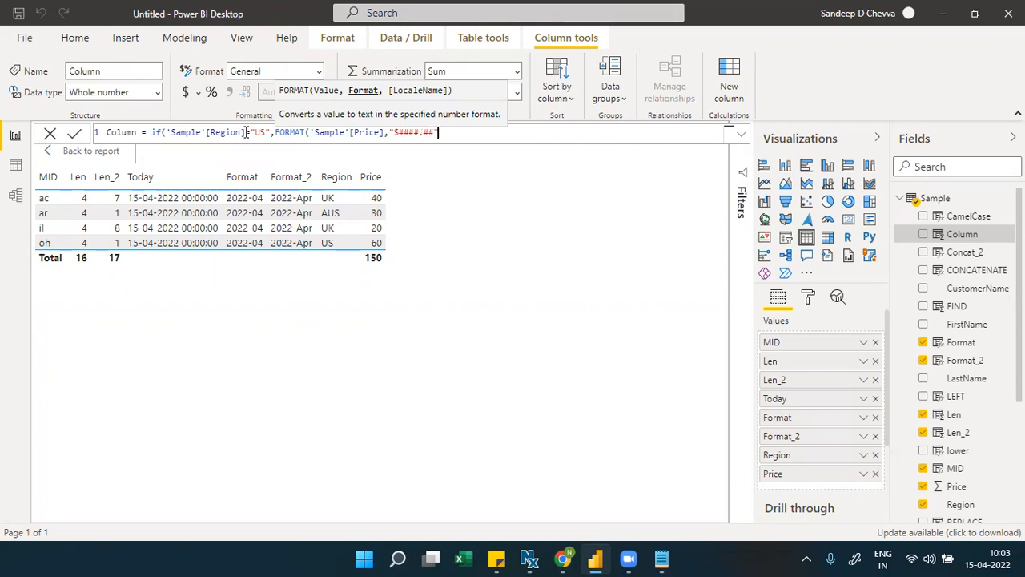
text())
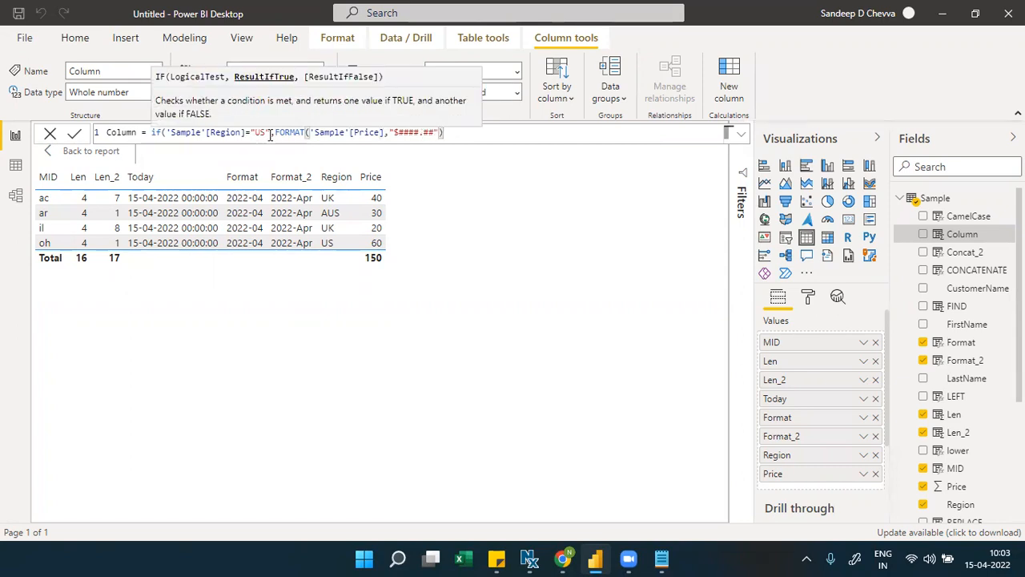
click(398, 132)
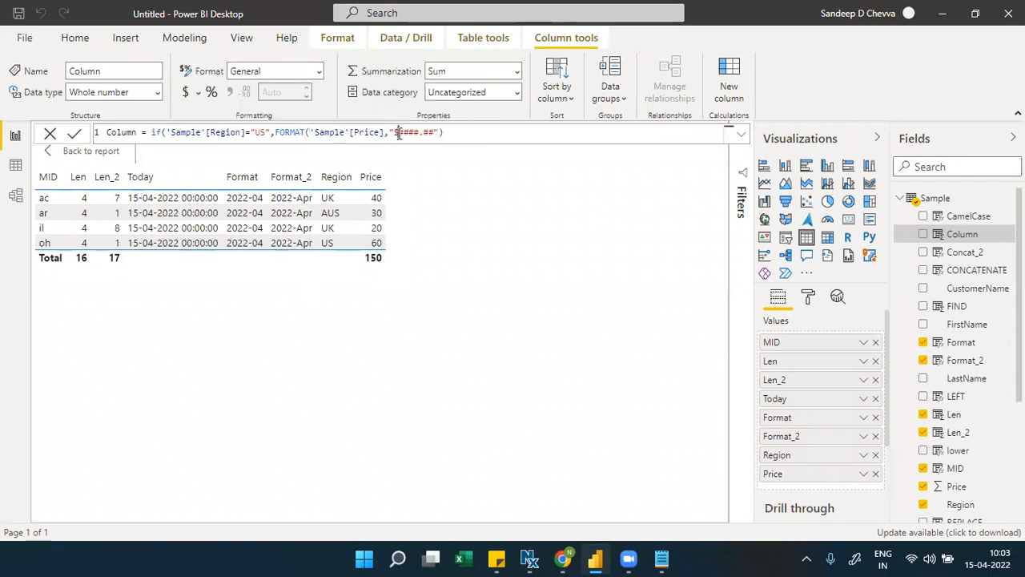
Duplicate the FORMAT expression as the IF function's false result and remove the dollar sign from the copy's format string
drag(276, 133, 451, 147)
key(ctrl+c)
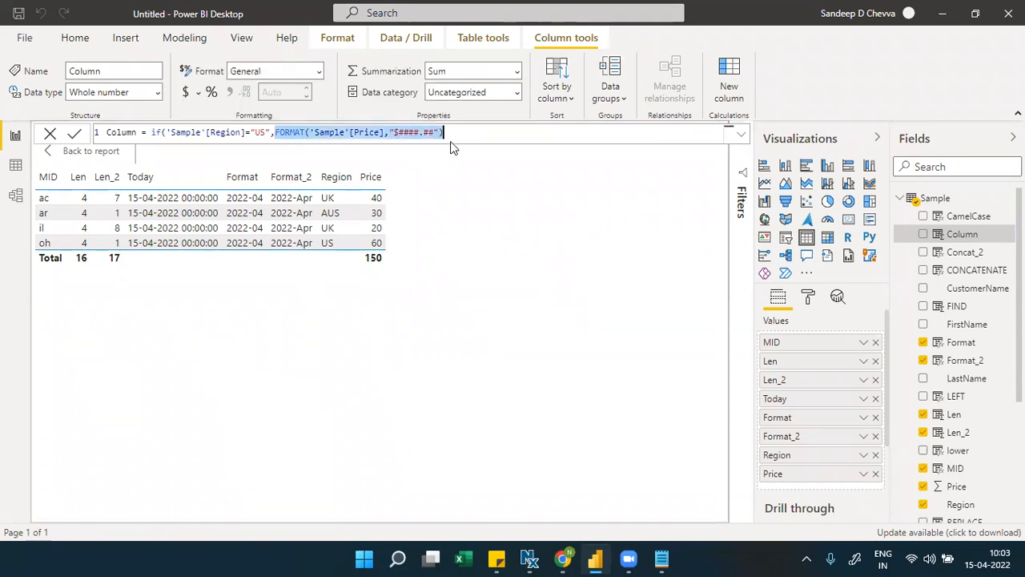
click(454, 135)
text(,)
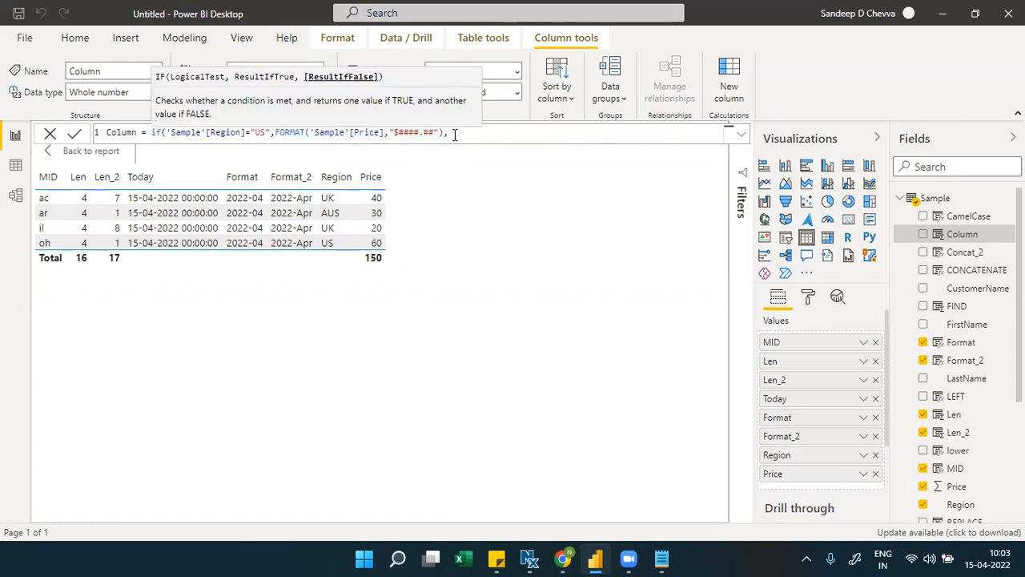
key(ctrl+v)
click(569, 132)
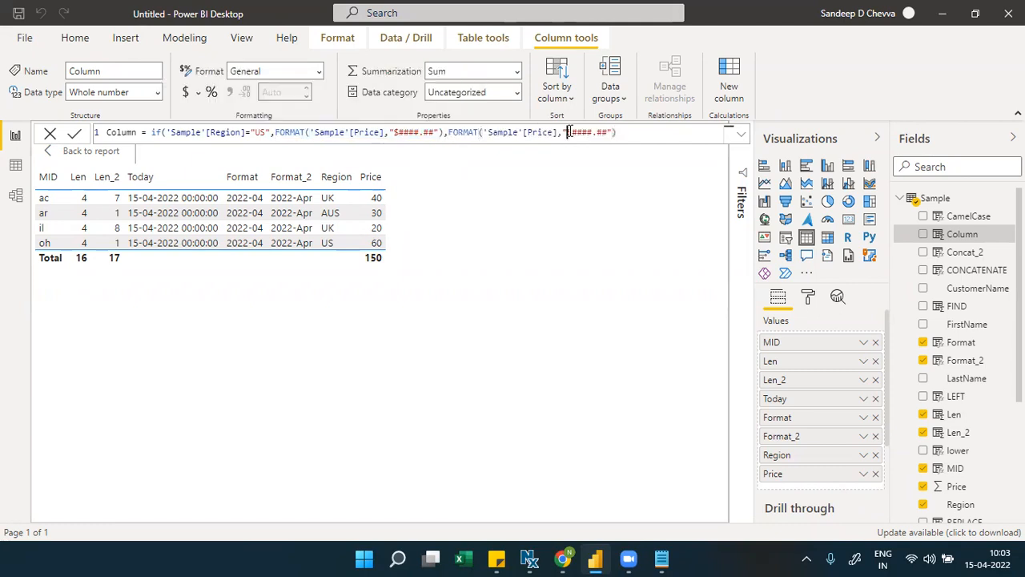
key(Delete)
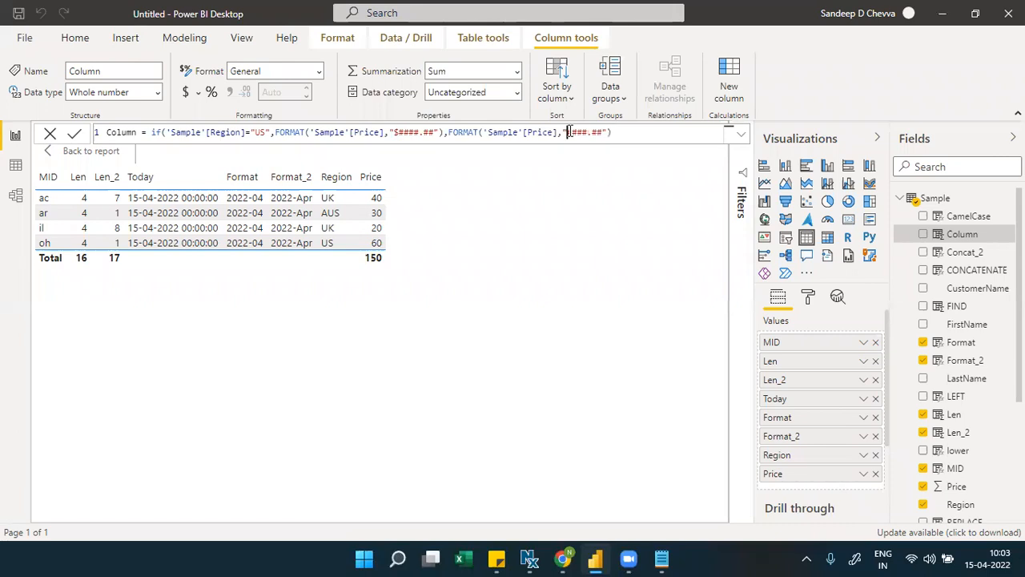
Switch to Chrome and open google.com in a new tab
click(565, 559)
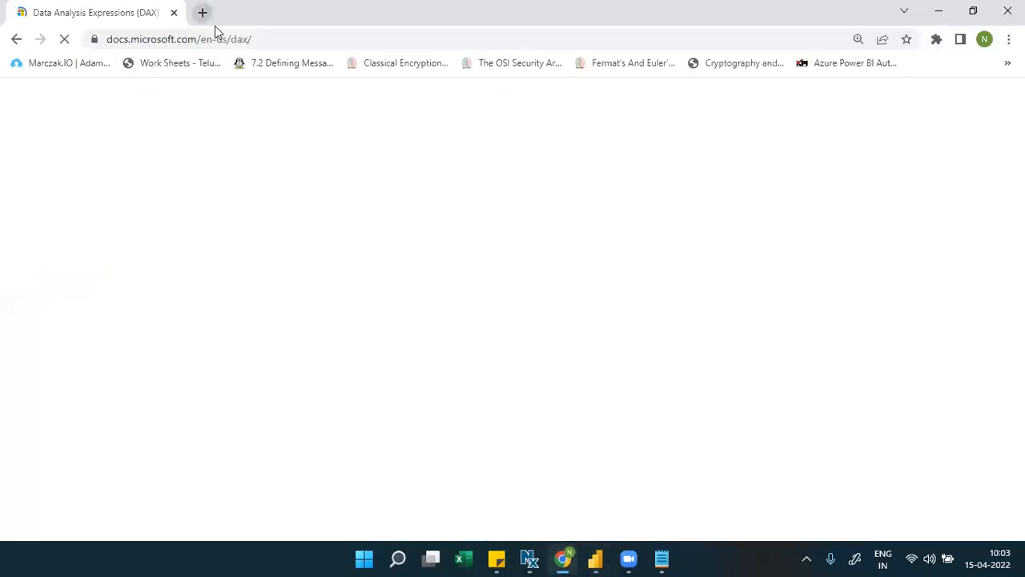
click(214, 26)
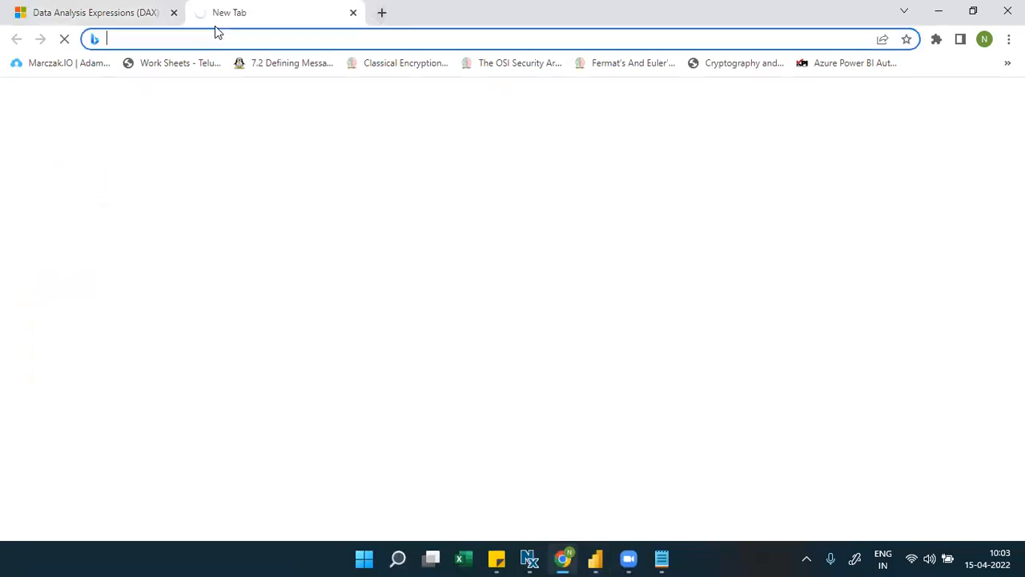
text(ww)
key(Return)
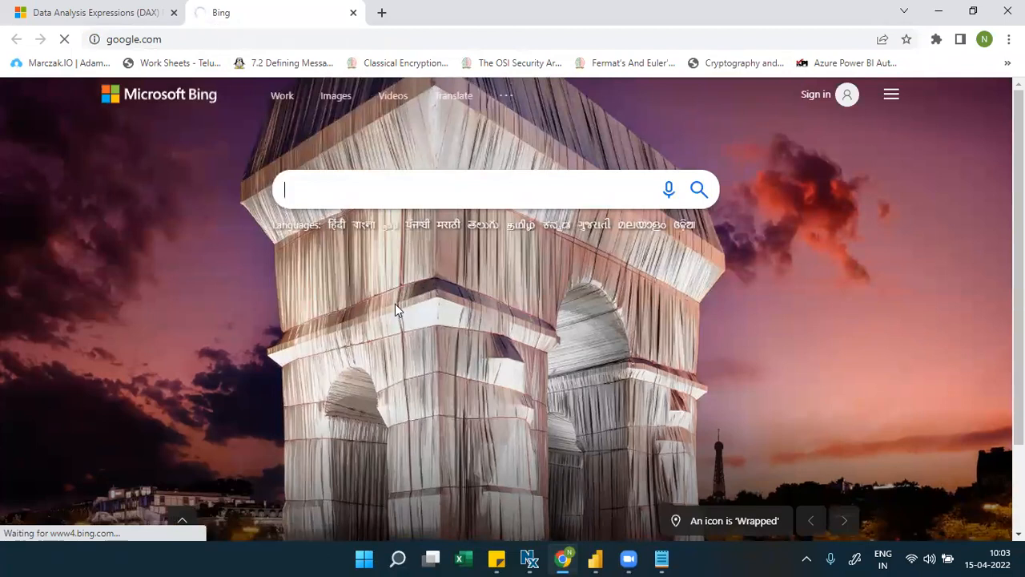
Search Google for "euro symbol" and copy the € sign from the results
text(pu)
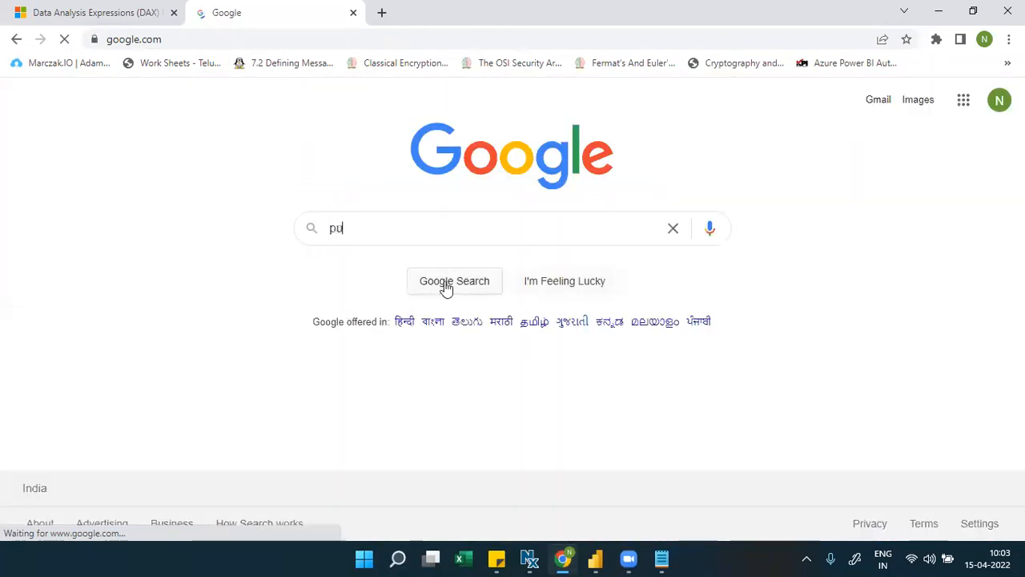
key(BackSpace)
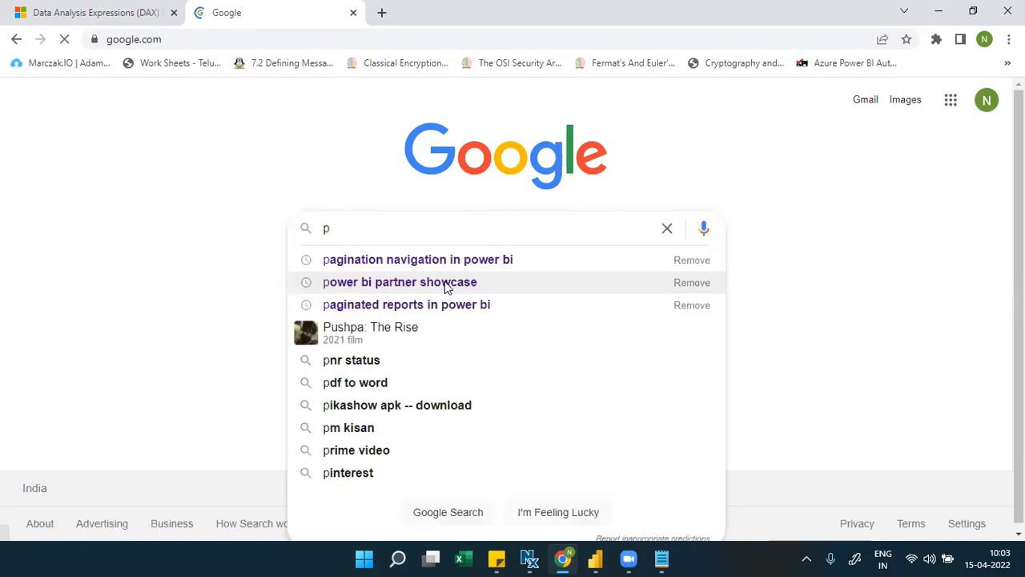
key(BackSpace)
text(eu)
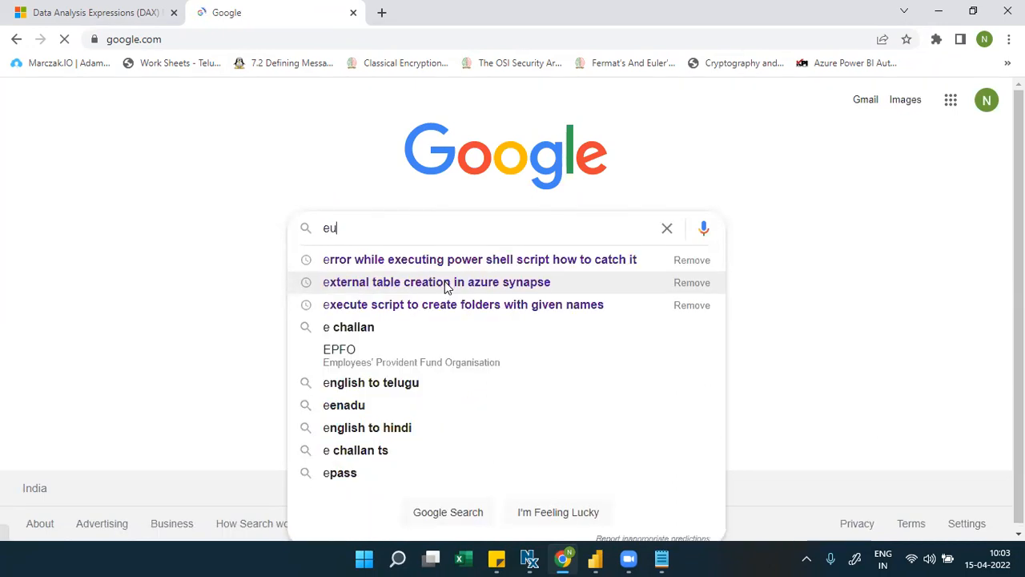
text(ro )
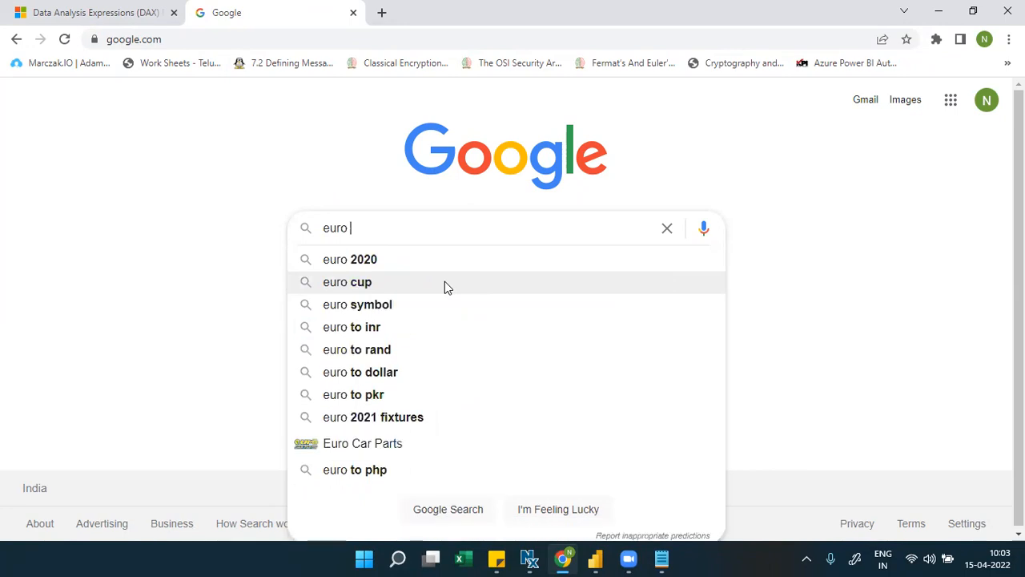
text(sy)
key(Return)
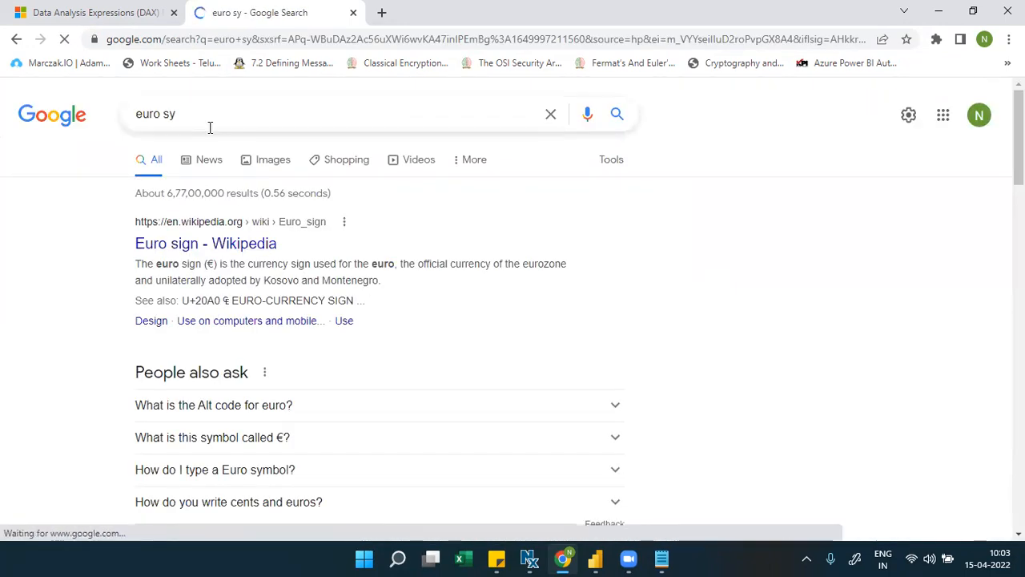
text(mb)
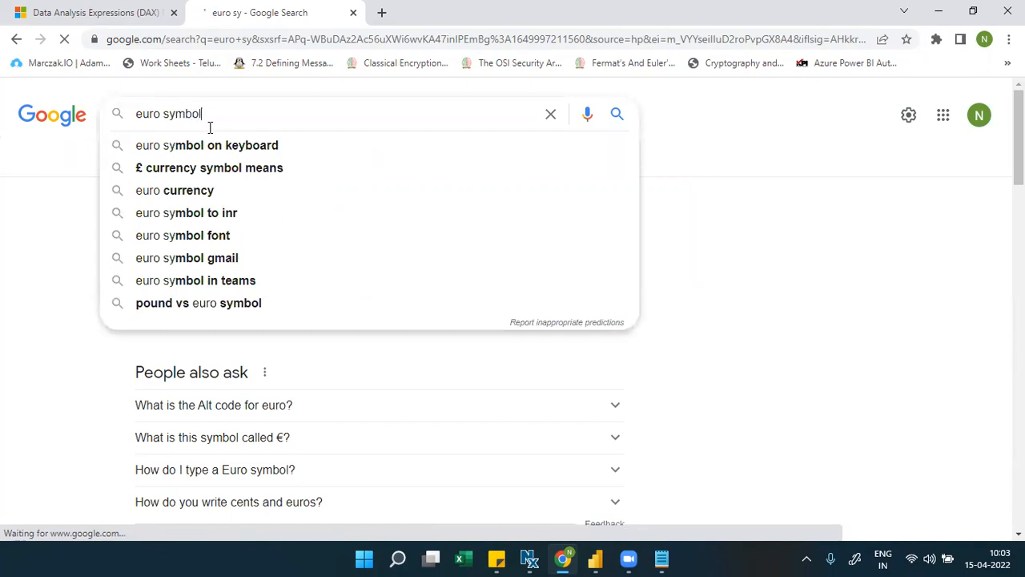
text(ol)
click(182, 157)
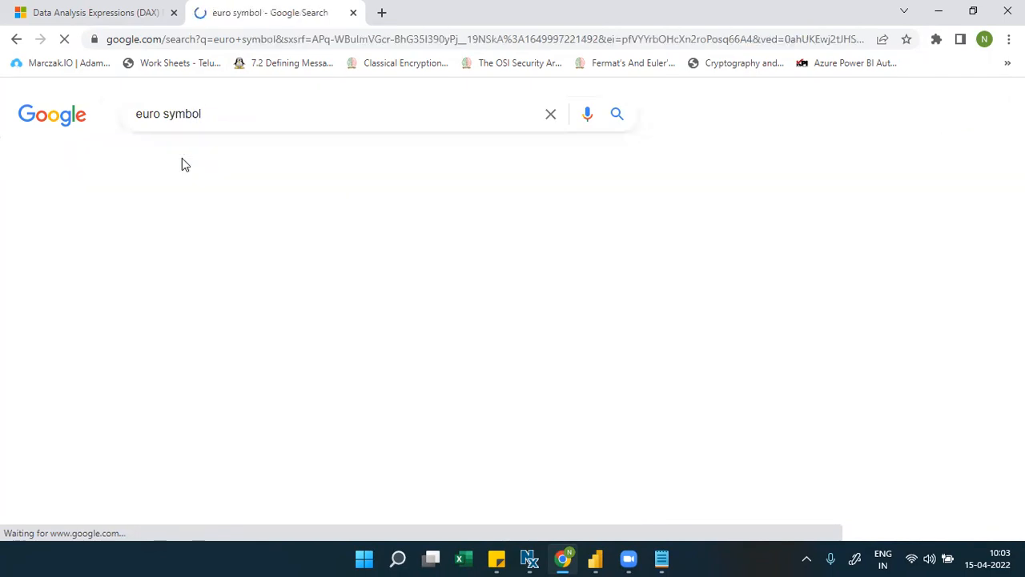
drag(157, 257, 128, 264)
key(ctrl+c)
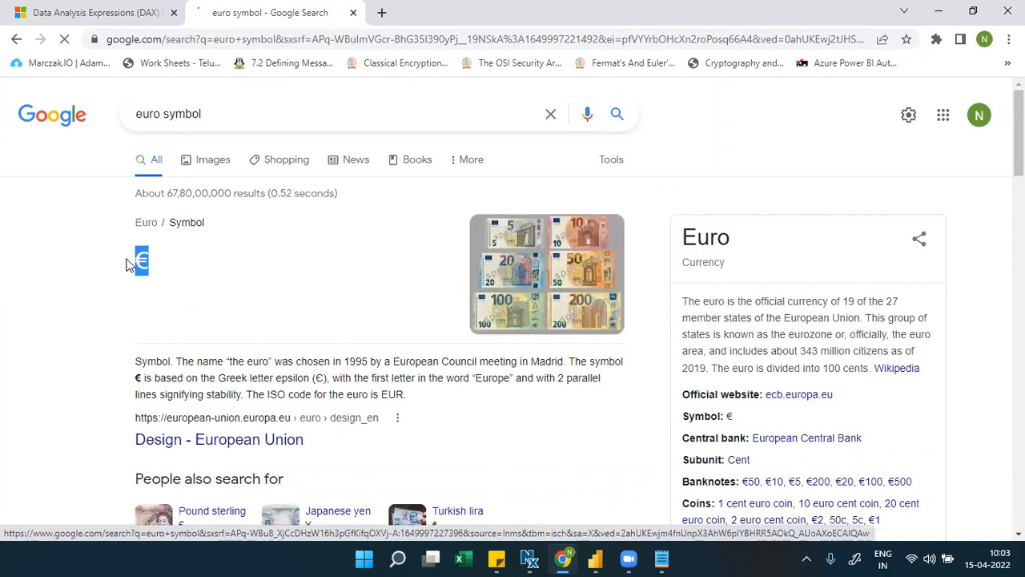
Switch back to Power BI Desktop, insert the € sign before ####.## in the second format string and close the IF function
click(605, 558)
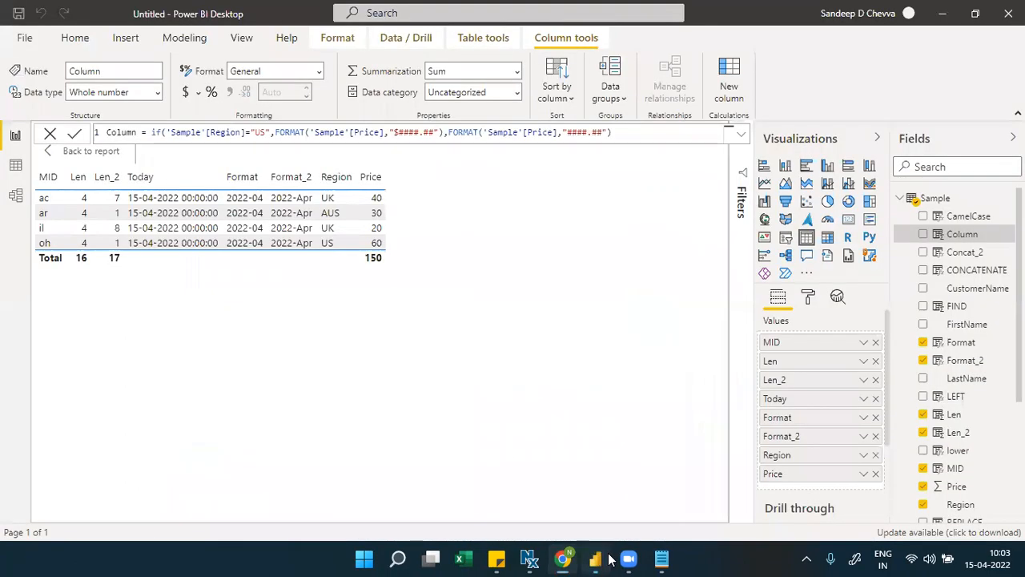
drag(572, 133, 567, 133)
key(ctrl+v)
click(621, 134)
text())
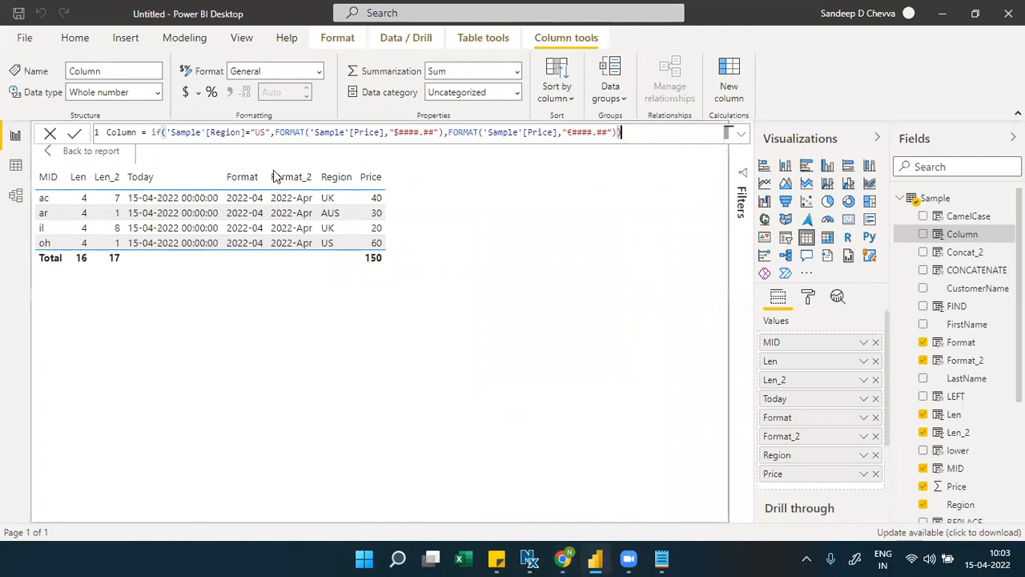
double_click(259, 132)
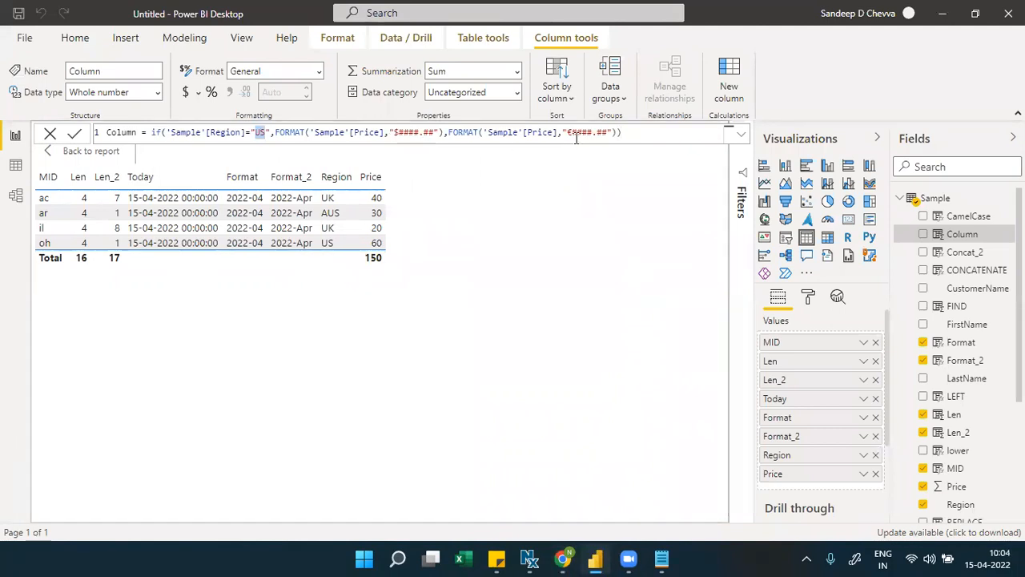
Name the calculated column Format_3, commit its formula and show it in the table visual
double_click(133, 134)
text(Format)
text(_3)
key(BackSpace)
text(2)
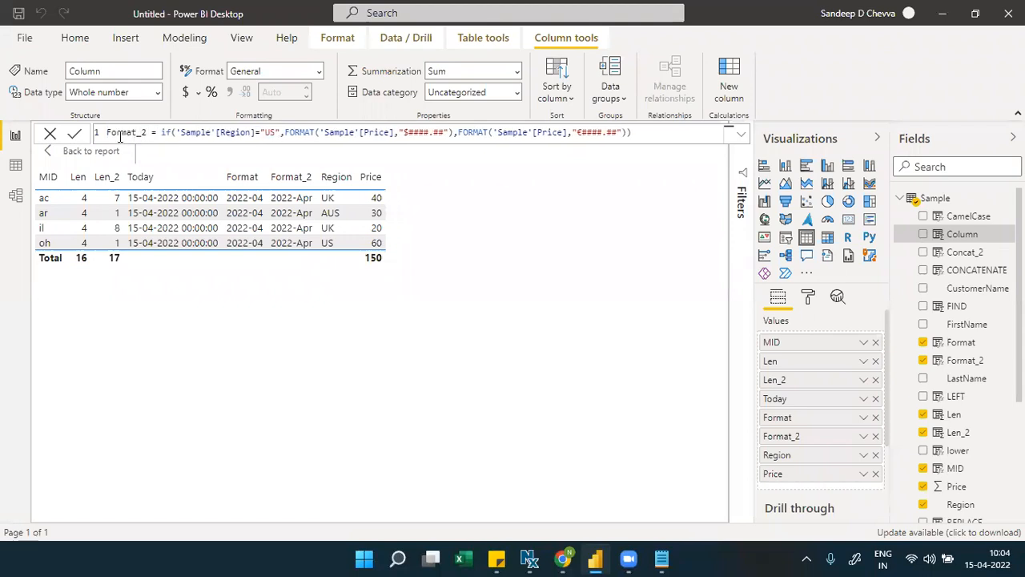
click(76, 135)
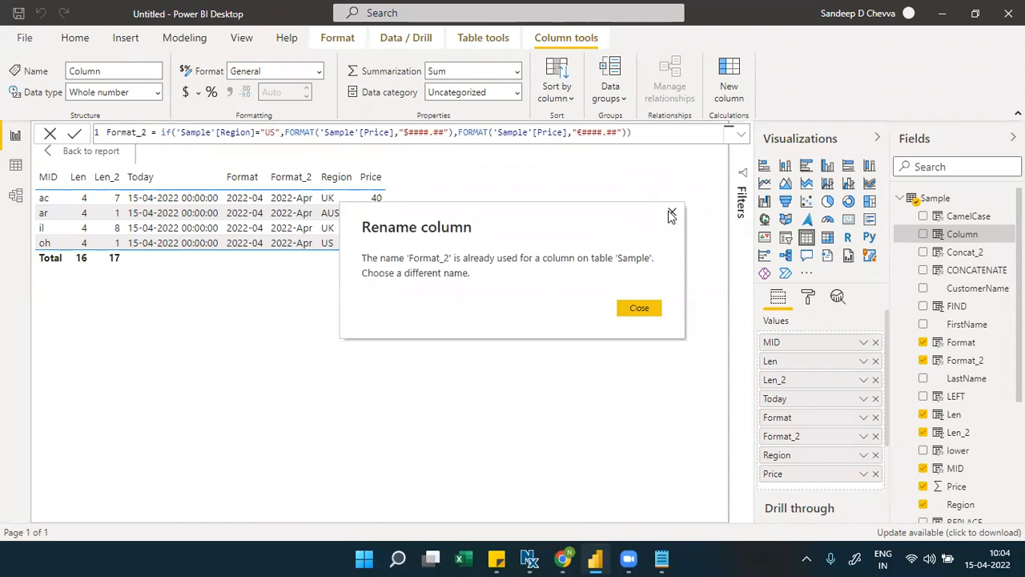
click(671, 215)
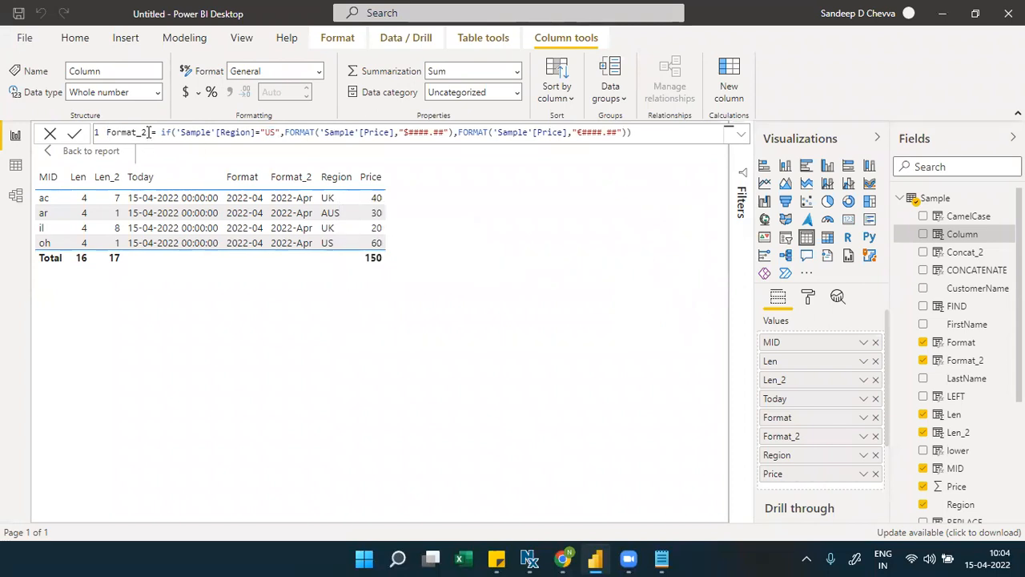
click(76, 135)
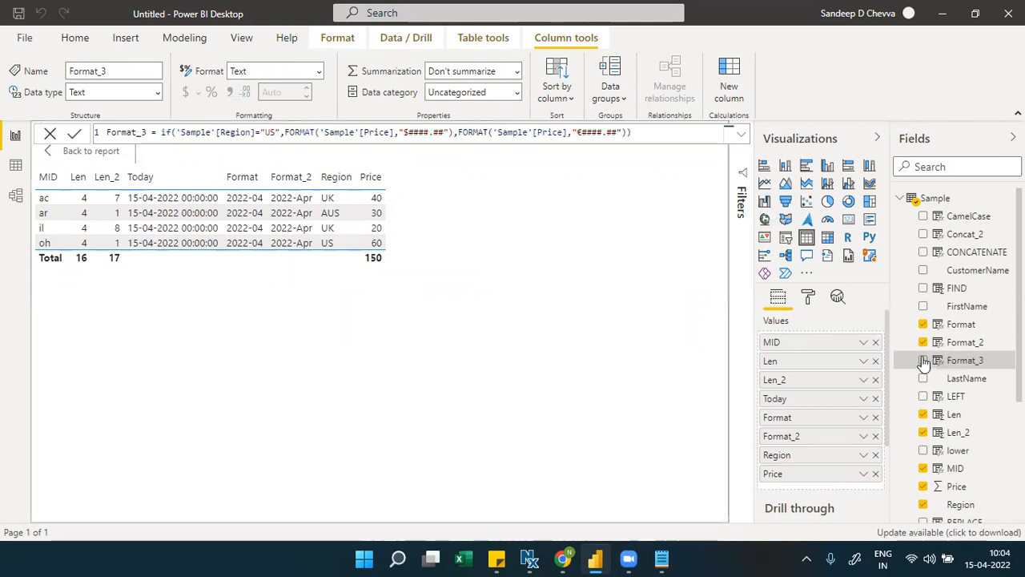
drag(879, 454, 827, 485)
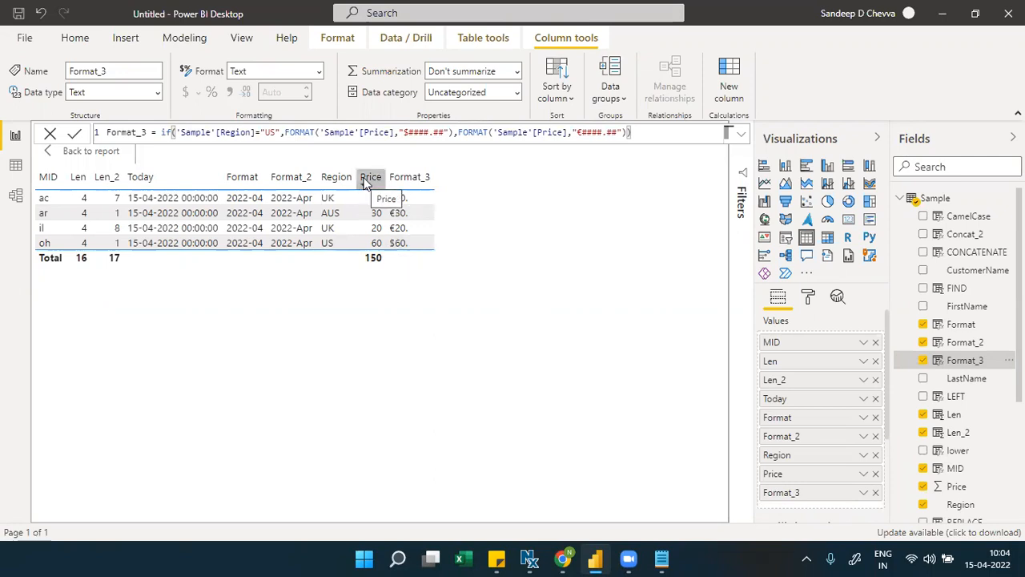
Format the Price column as currency with the $ English (United States) option
click(955, 486)
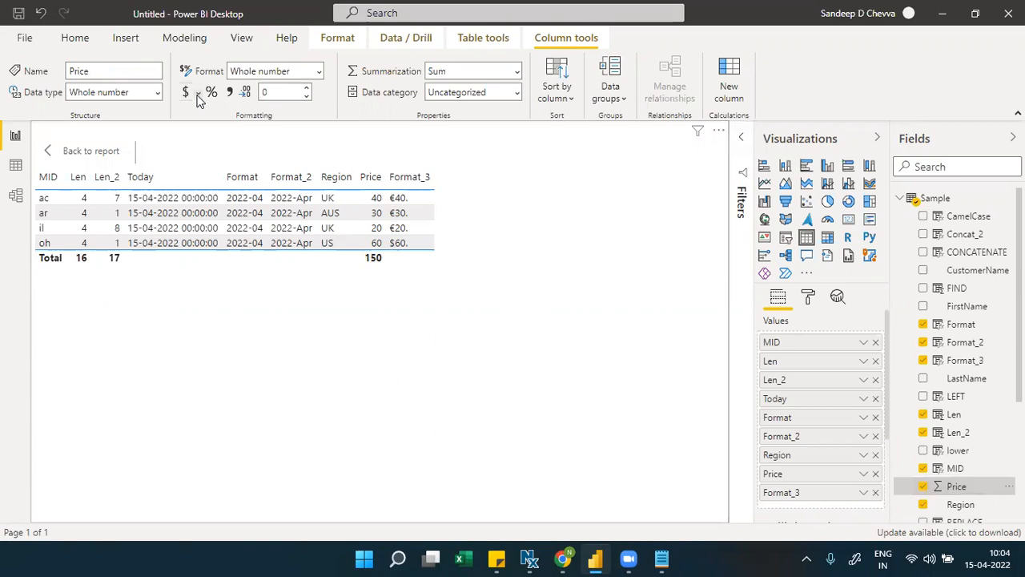
click(198, 94)
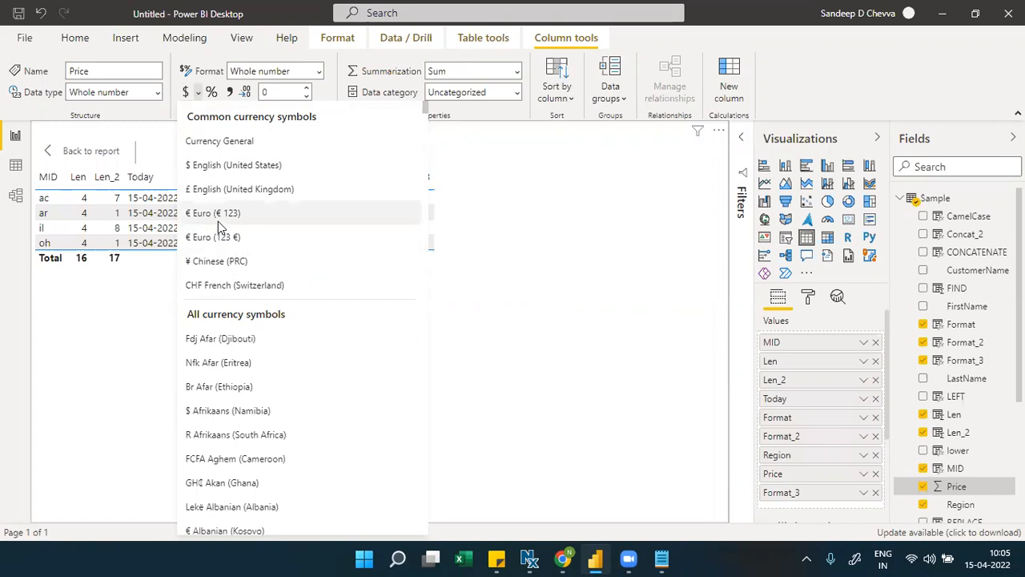
click(216, 165)
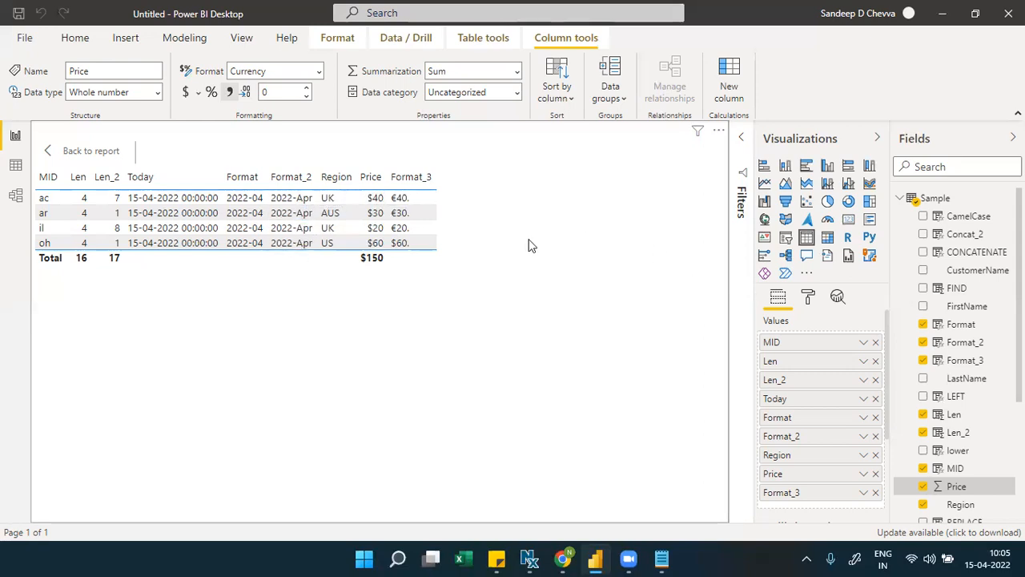
click(242, 178)
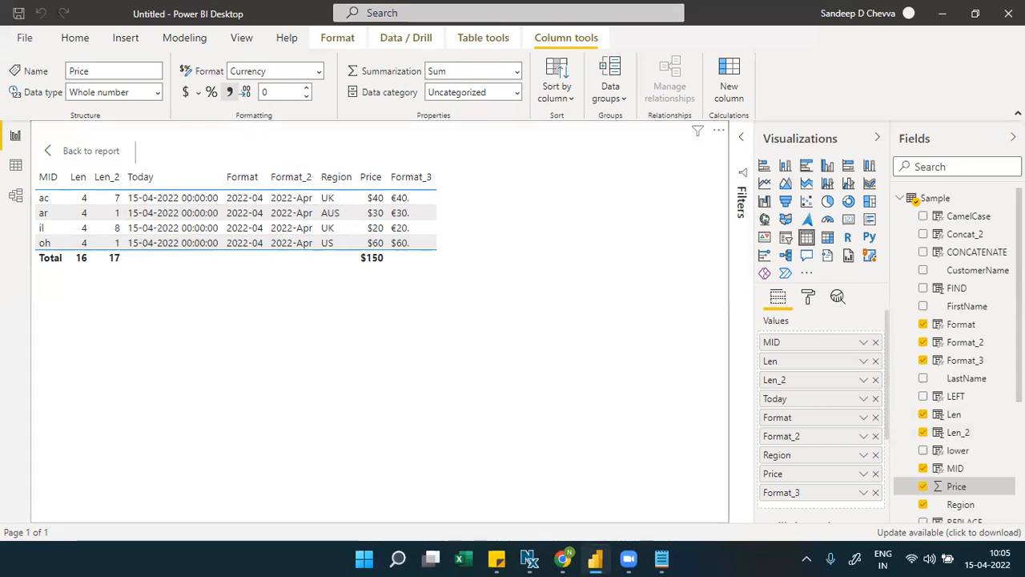
Set the Today column's display format to 2001-03 (yyyy-mm)
scroll(972, 503, down, 3)
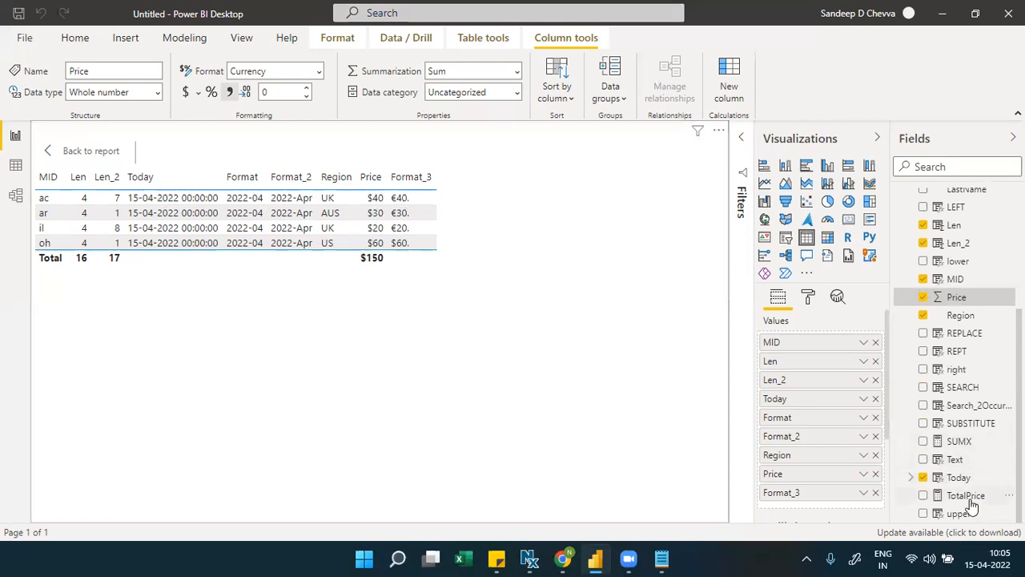
click(961, 479)
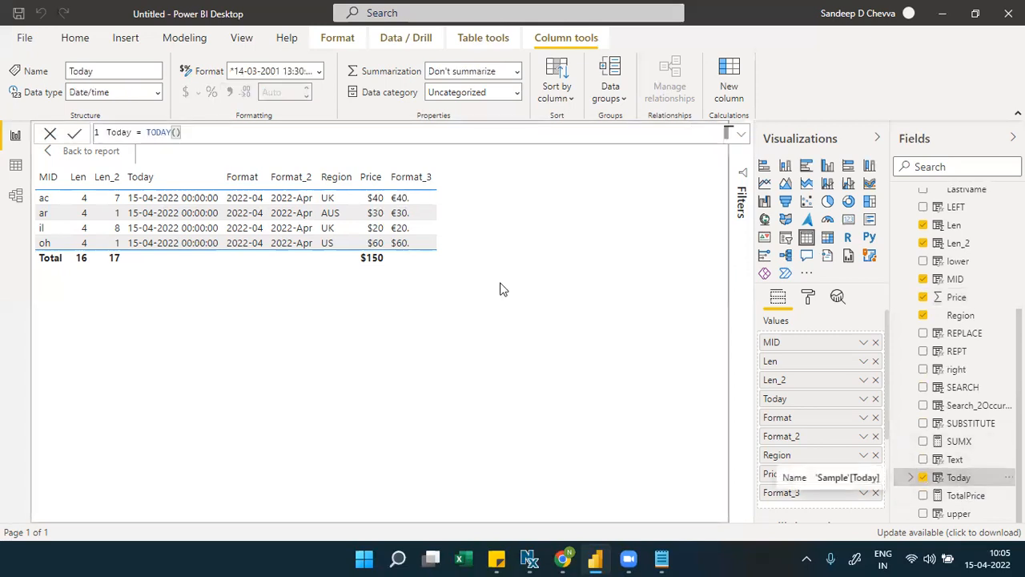
click(319, 71)
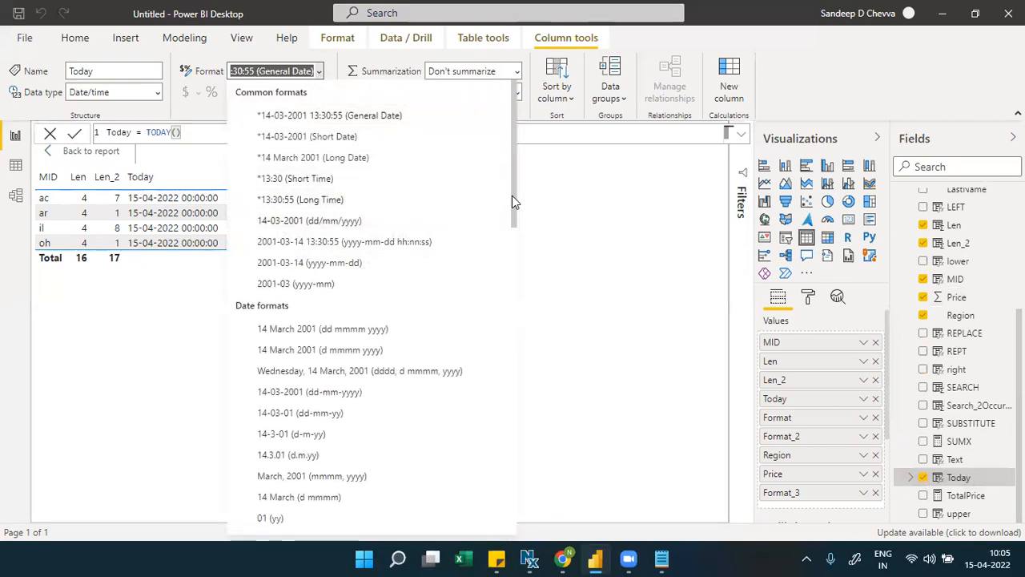
drag(512, 202, 501, 517)
drag(506, 374, 499, 201)
click(289, 289)
key(Down)
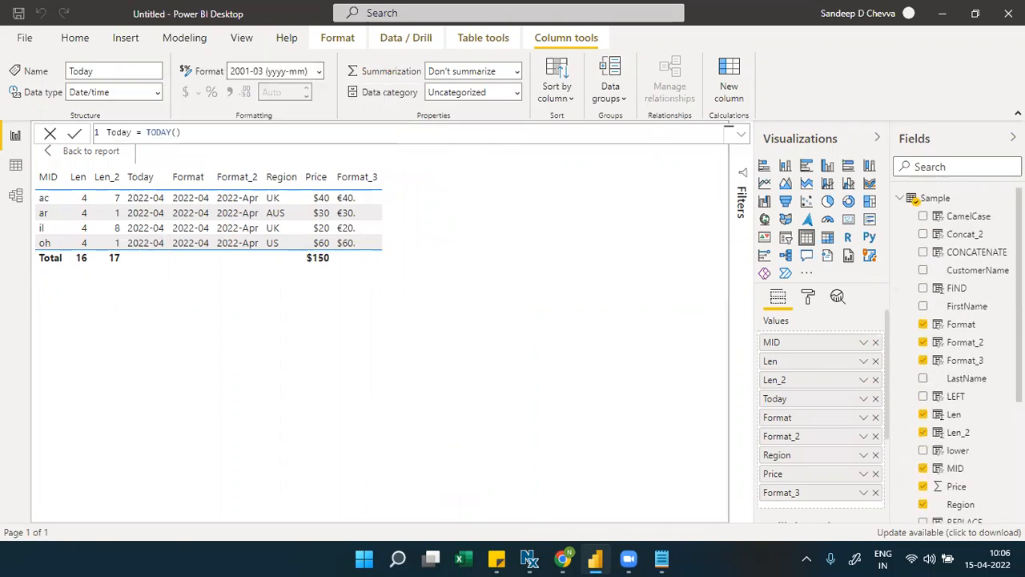
Compare the Format column's formula and data type with the data type options of the Today column
click(969, 326)
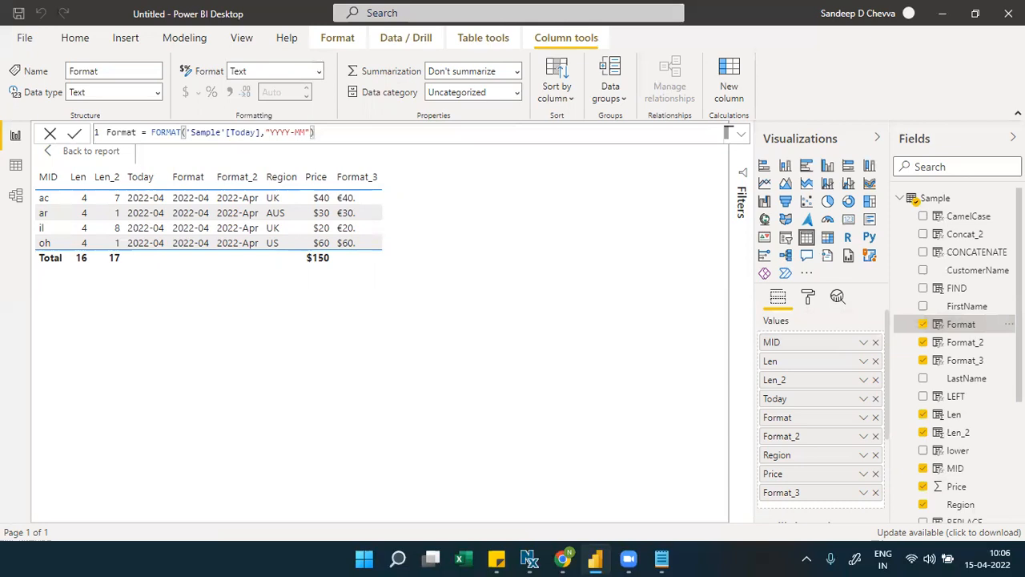
scroll(992, 463, down, 5)
click(966, 481)
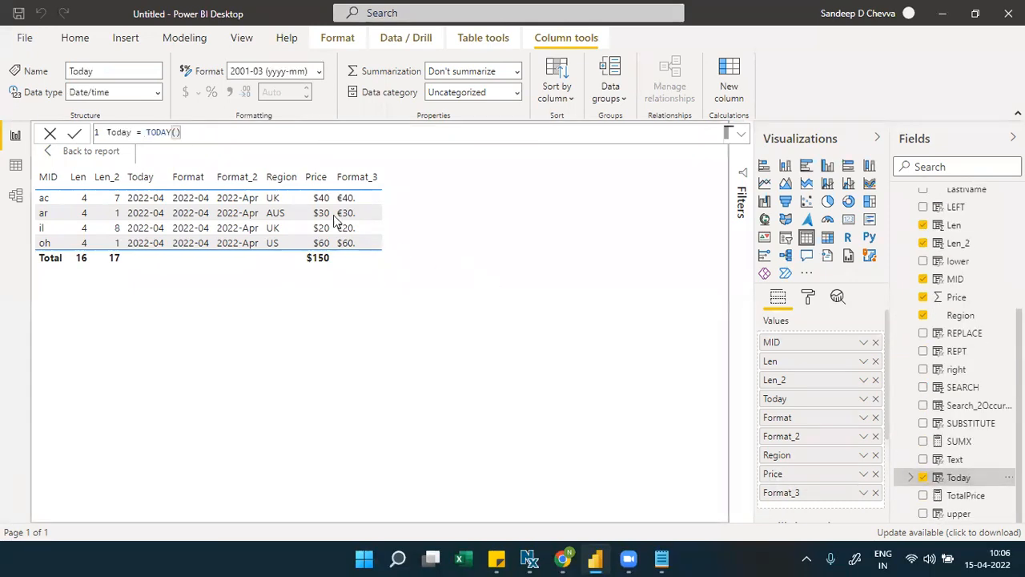
click(125, 92)
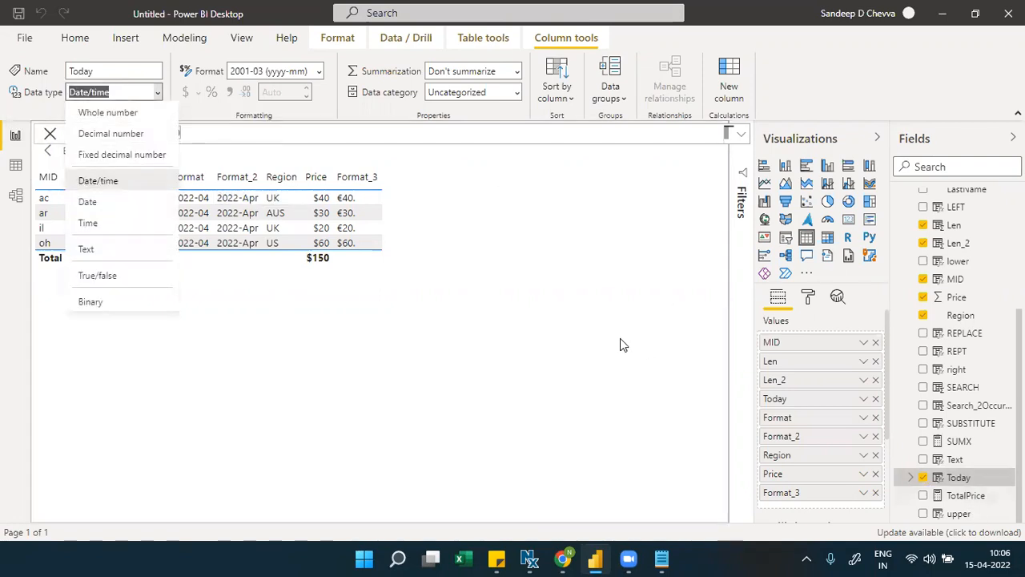
click(479, 247)
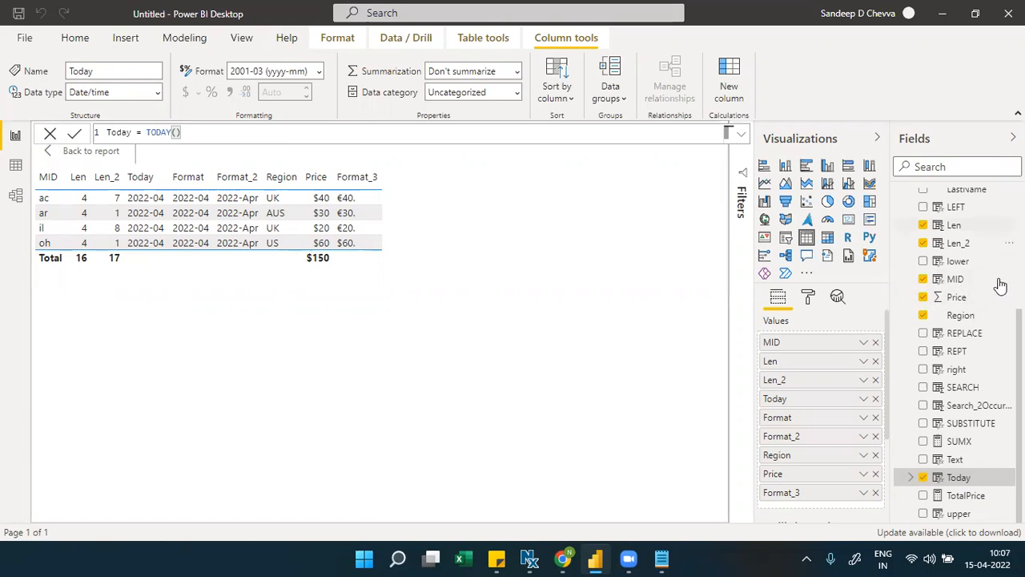
Copy the whole Format_3 formula and paste it into a new calculated column in the Sample table
scroll(957, 353, up, 2)
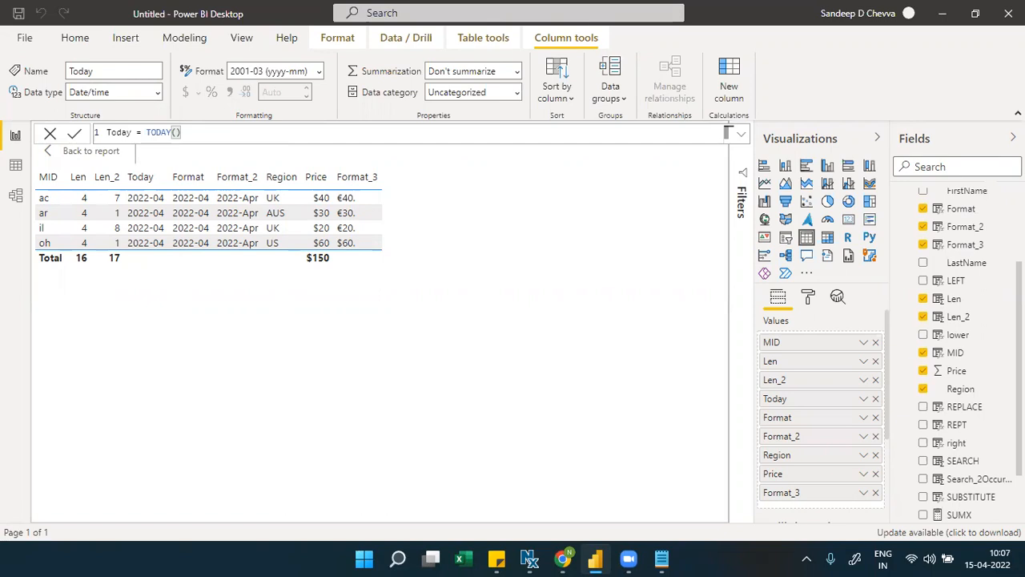
scroll(969, 353, up, 1)
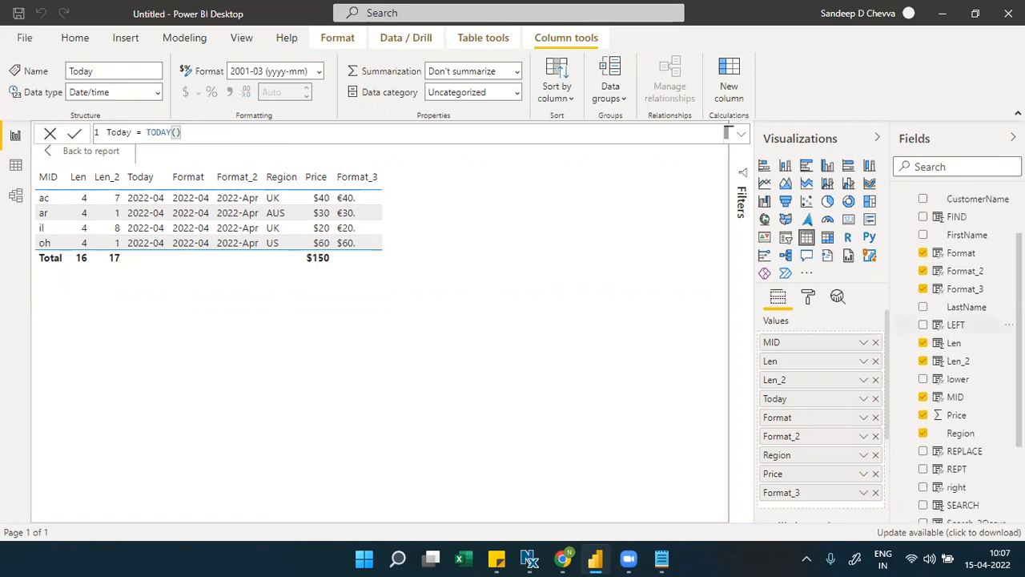
click(965, 290)
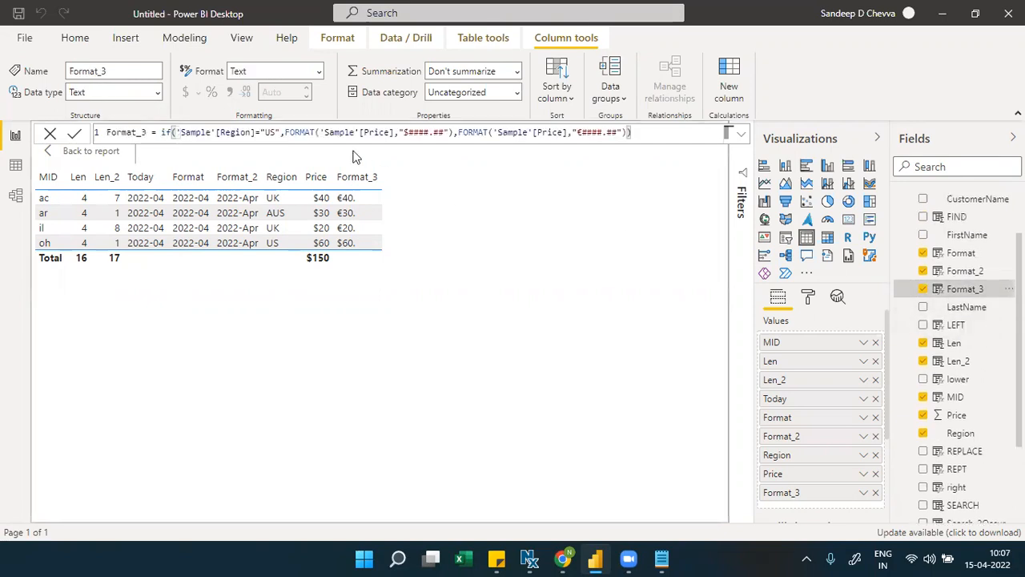
triple_click(337, 136)
key(ctrl+c)
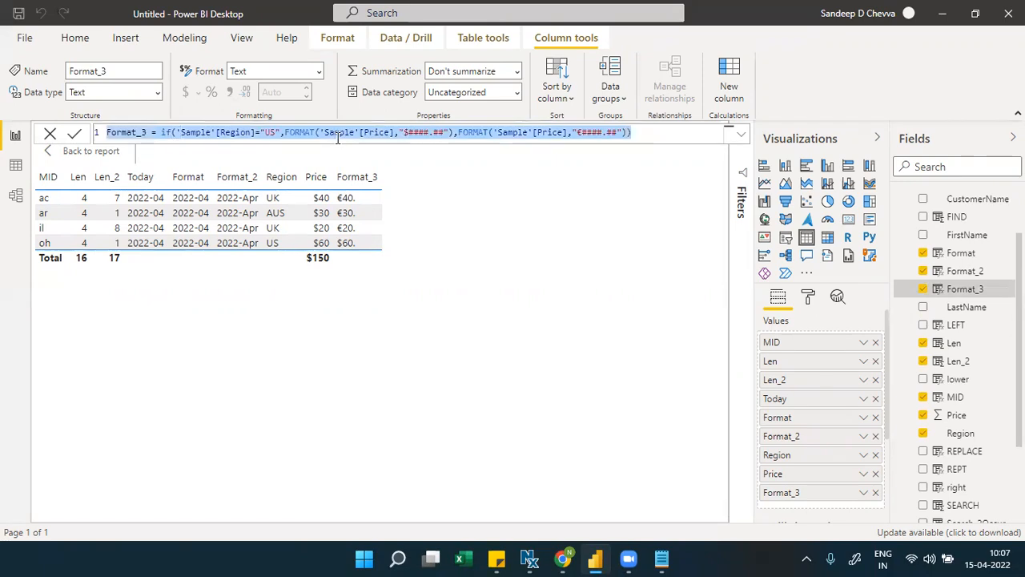
scroll(961, 201, up, 2)
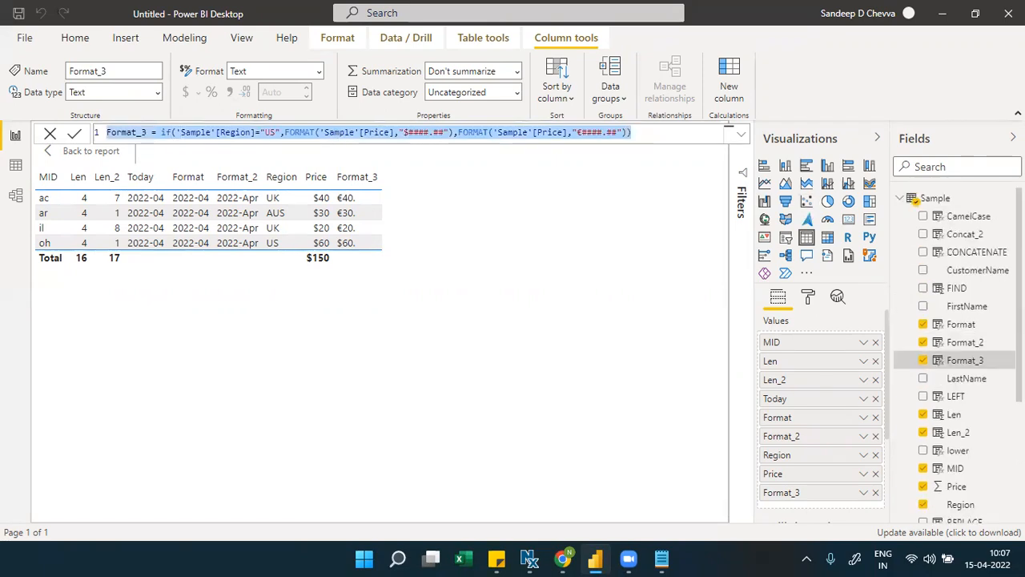
right_click(954, 202)
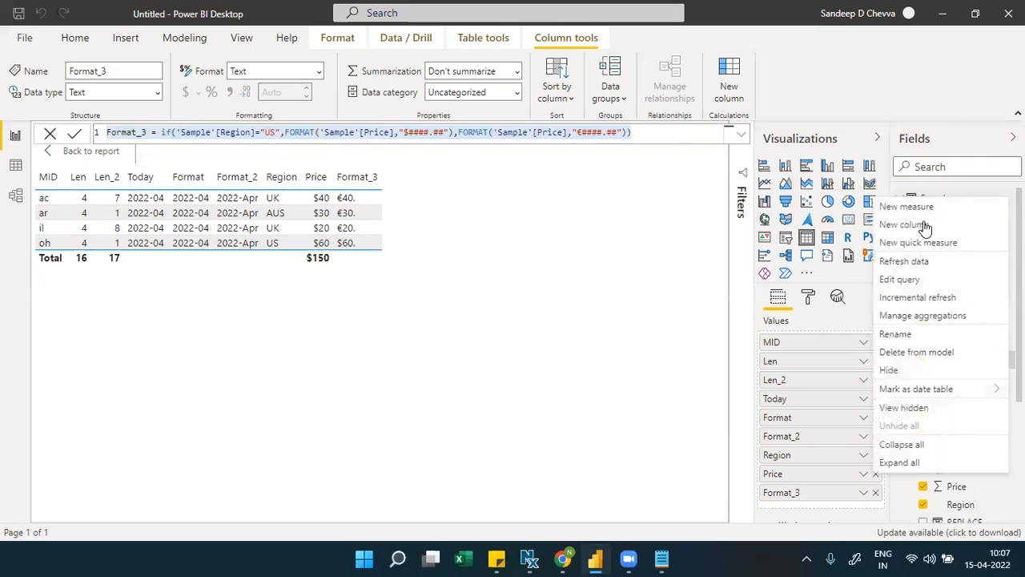
key(Escape)
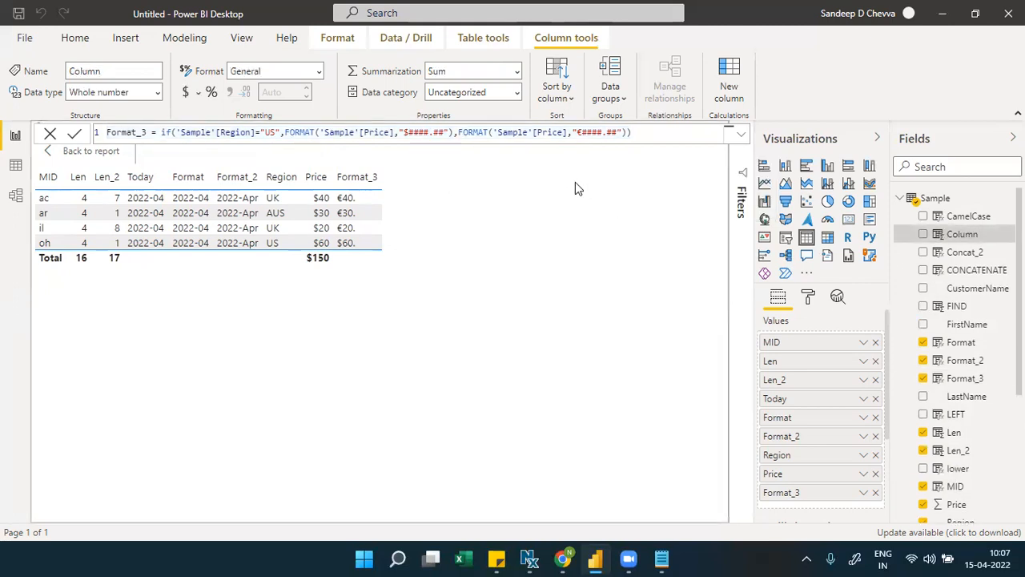
Paste the copied Format_3 formula into the new calculated column and rename the column Format_4
key(ctrl+v)
click(146, 134)
key(BackSpace)
text(4)
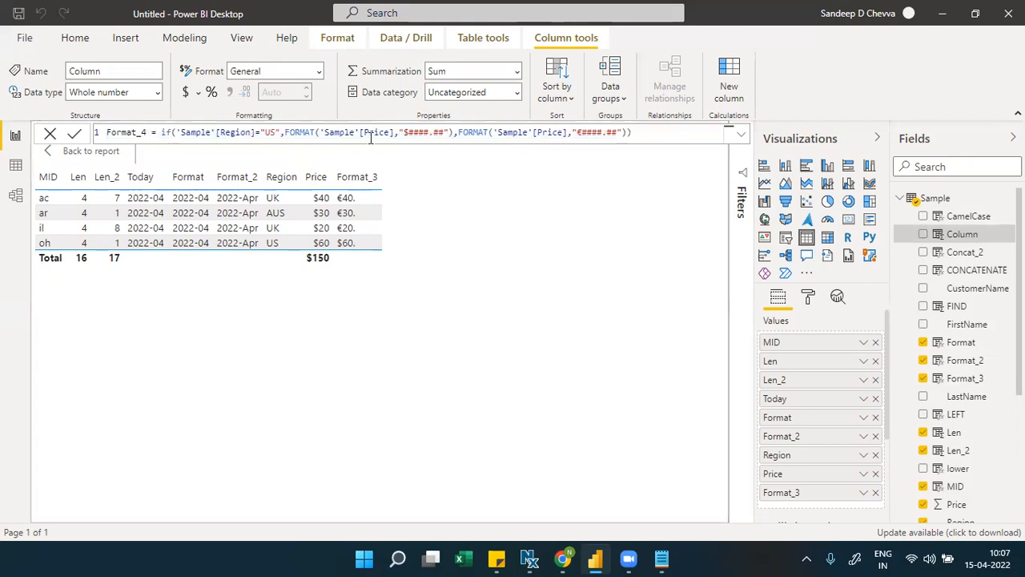
Replace 'Sample'[Price] with 'Sample'[Today] in the US branch of the Format_4 formula
double_click(305, 132)
drag(395, 132, 320, 138)
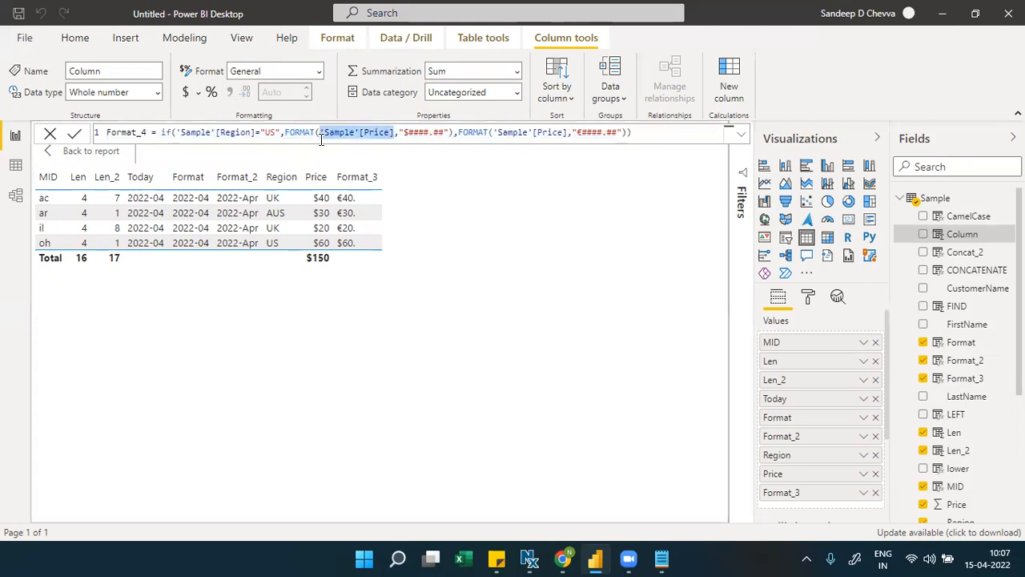
key(BackSpace)
text(tod)
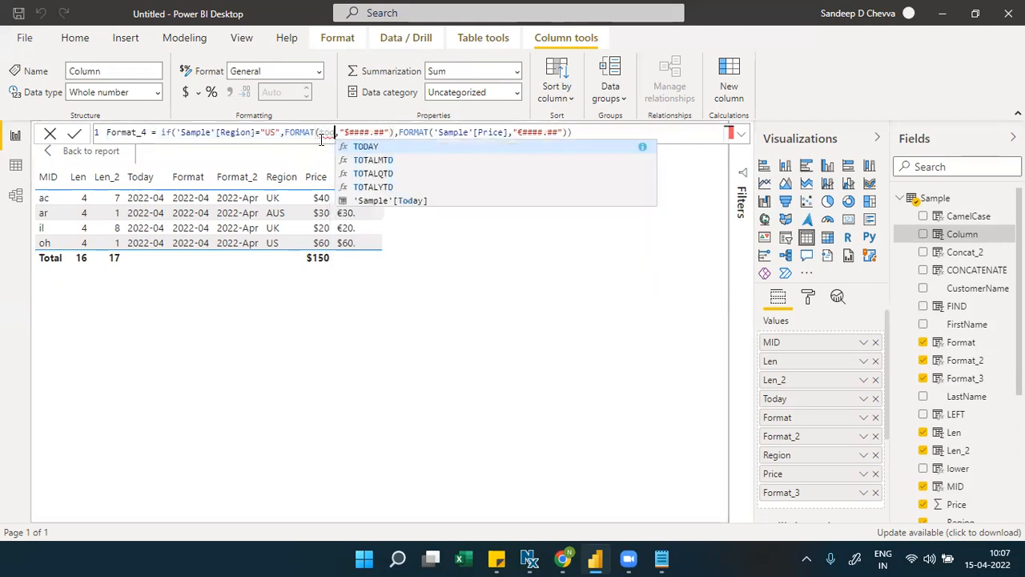
click(385, 201)
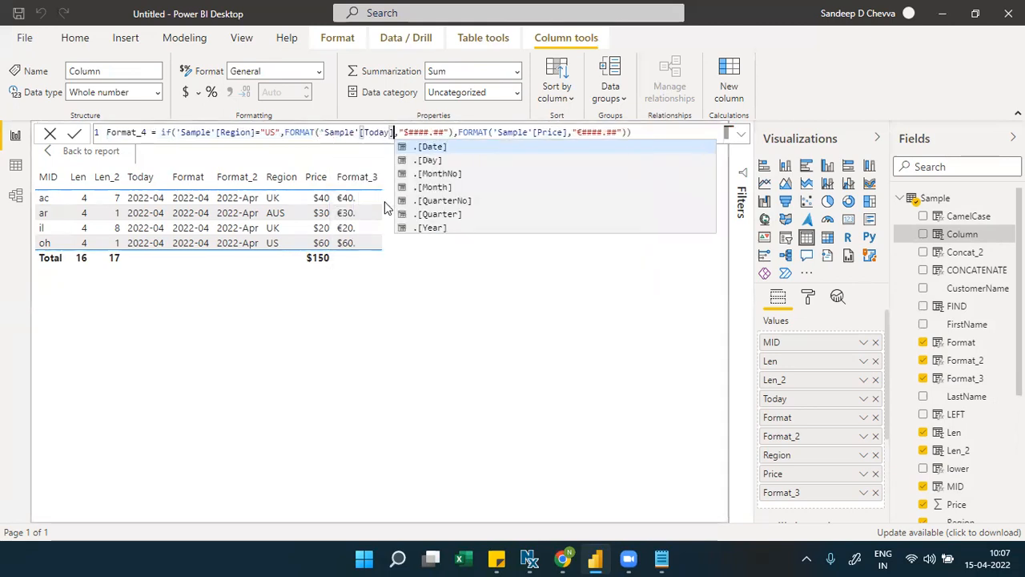
Replace the dollar format string in the formula's US branch with "YYYY-MM"
double_click(418, 136)
click(427, 134)
drag(430, 135, 404, 134)
text(YYYY)
key(Delete)
text(-)
double_click(434, 135)
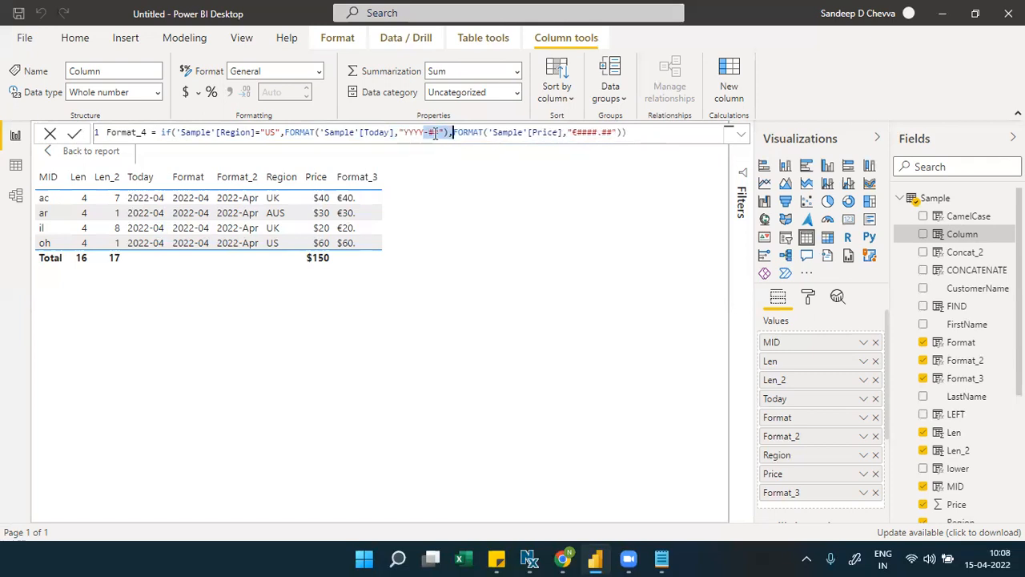
key(Right)
key(Left)
key(Left)
key(Left)
key(BackSpace)
key(BackSpace)
text(MM)
Reuse the US branch's FORMAT arguments in the non-US branch with "YYYY-MMM", commit the formula, and add Format_4 to the table visual
drag(445, 132, 322, 136)
key(ctrl+c)
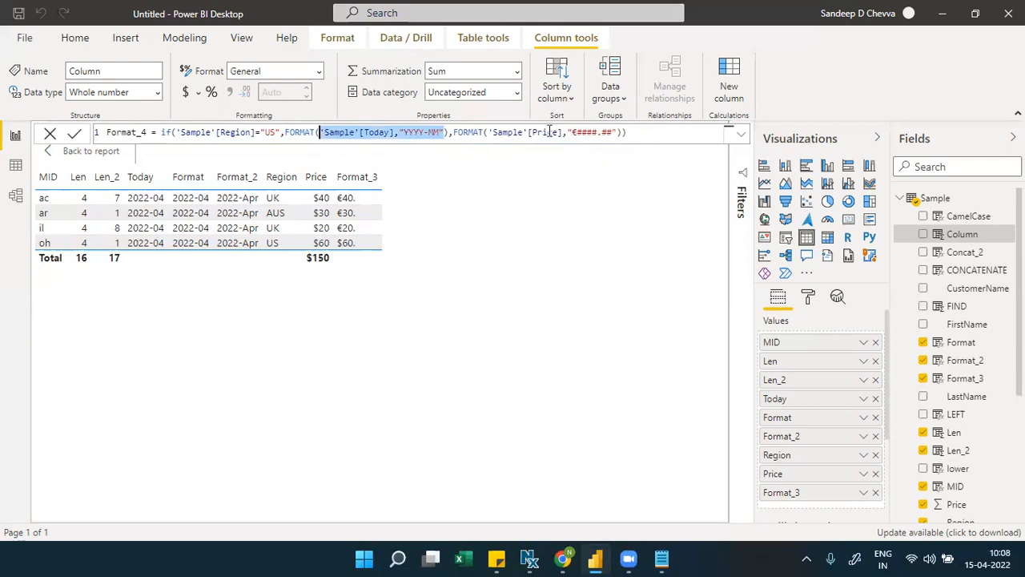
drag(615, 132, 490, 134)
key(ctrl+v)
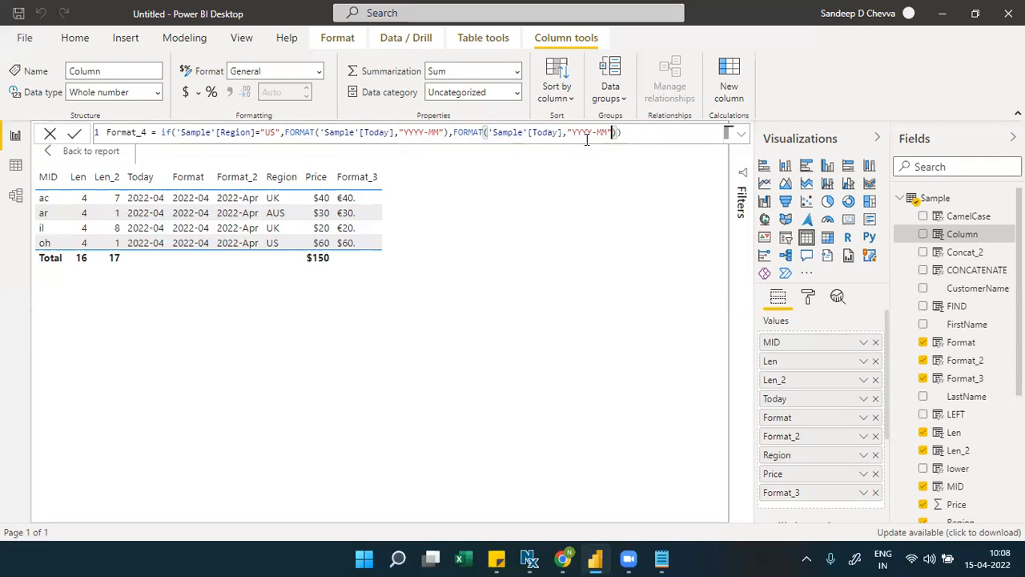
text(M)
click(75, 134)
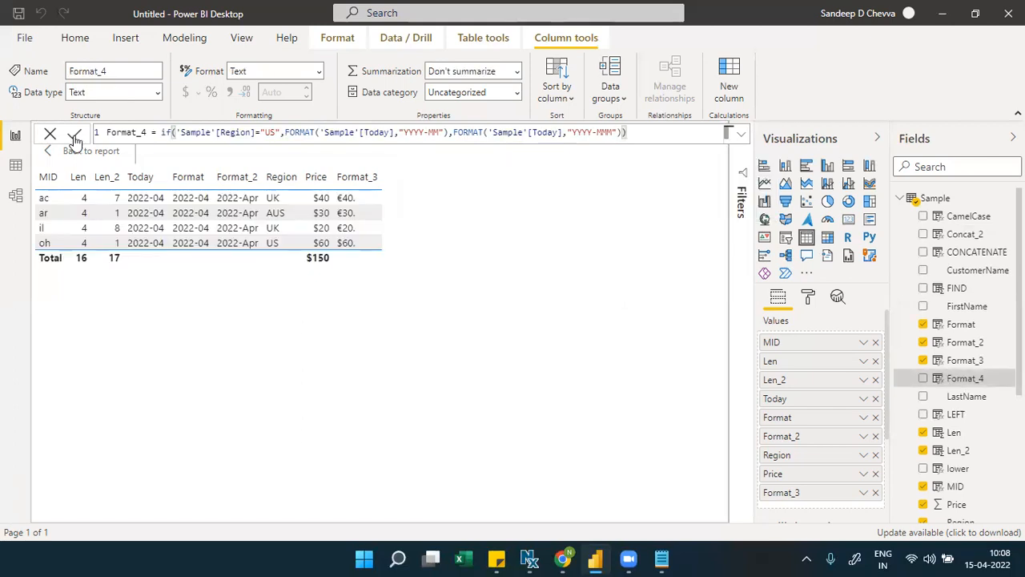
drag(952, 382, 819, 503)
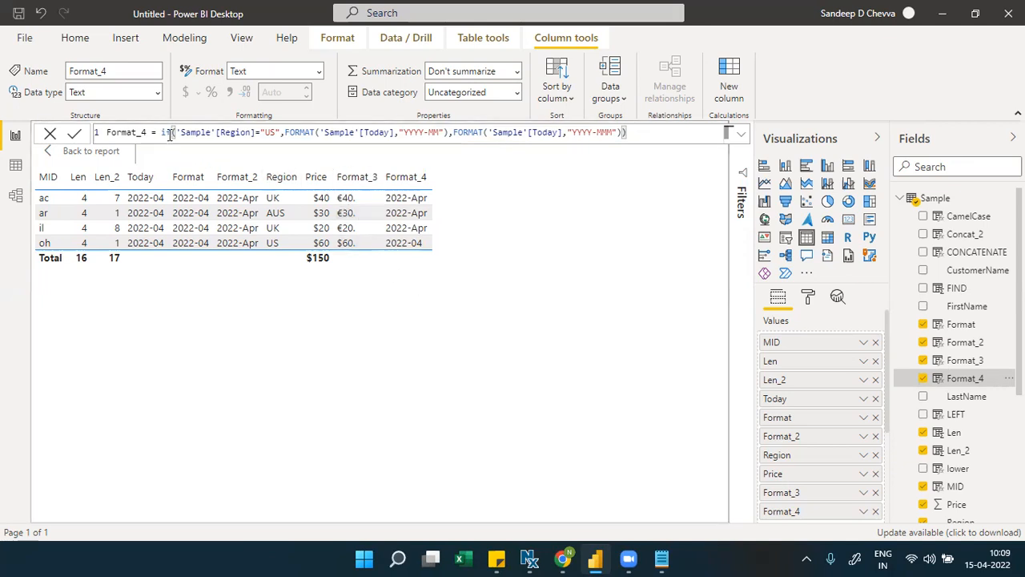
Examine the Format_4 formula's IF function, its Region condition, and the FORMAT expressions for the true and false results
drag(170, 135, 161, 134)
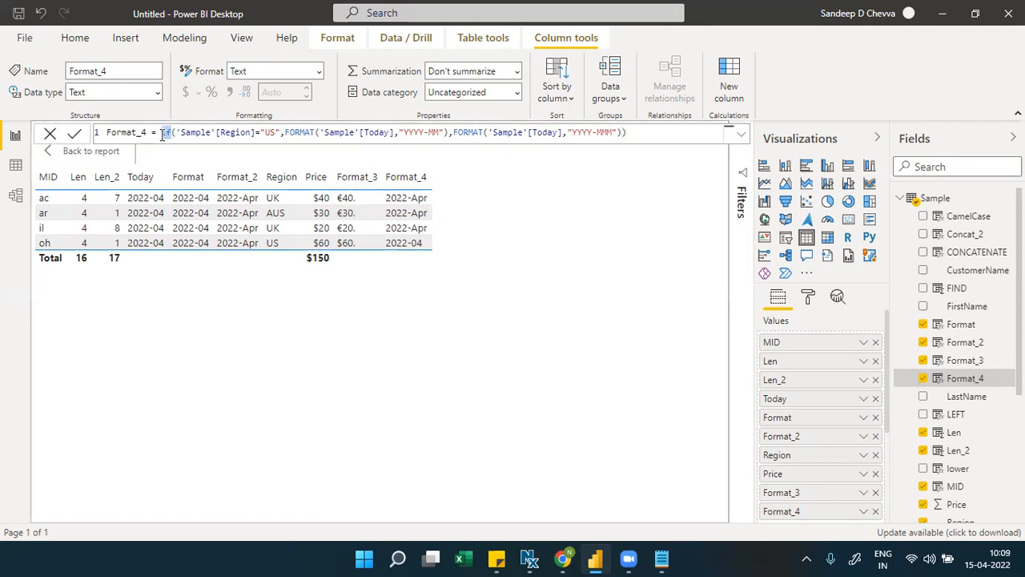
drag(280, 133, 175, 136)
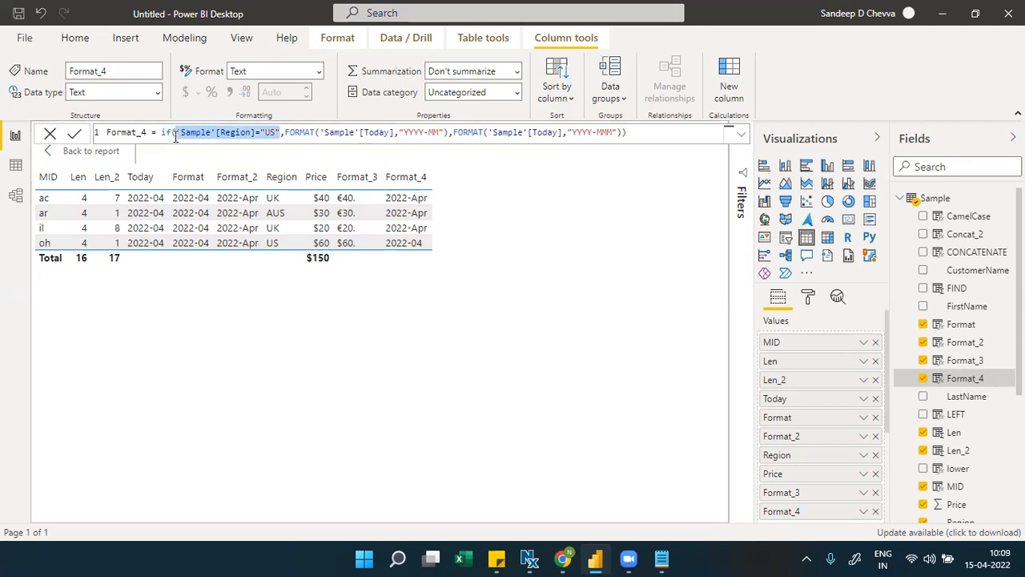
click(281, 134)
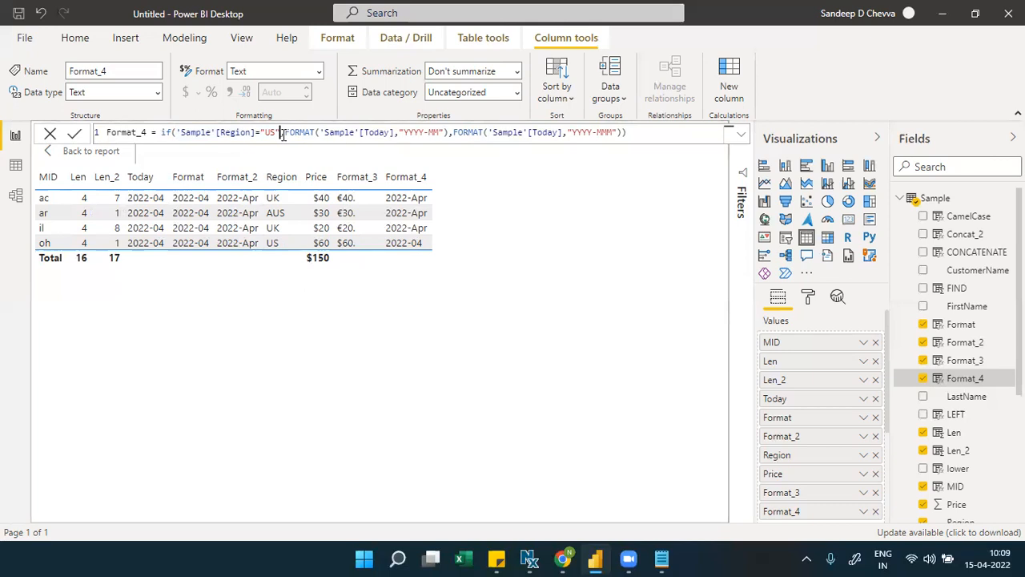
drag(282, 134, 447, 135)
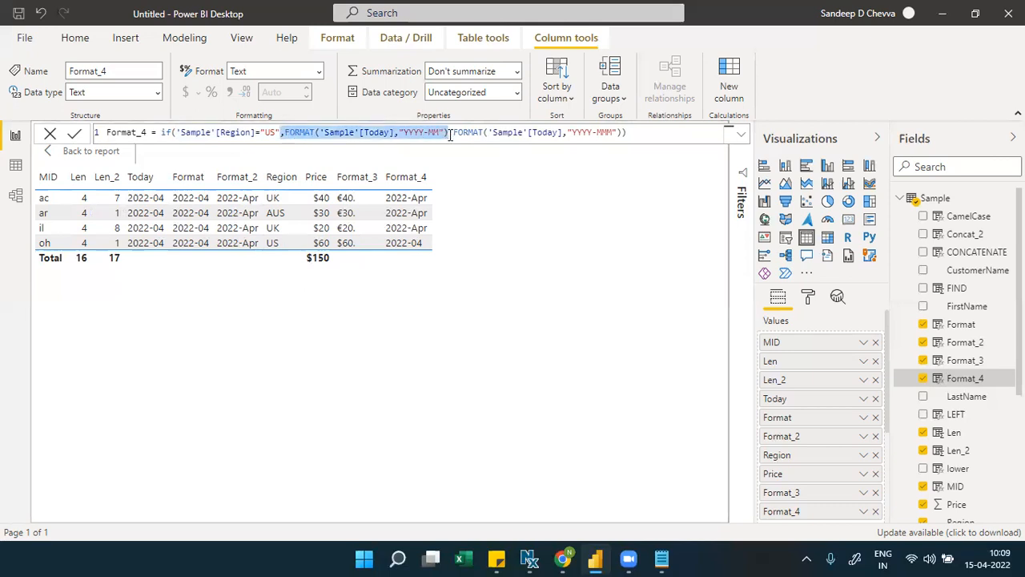
drag(453, 133, 622, 135)
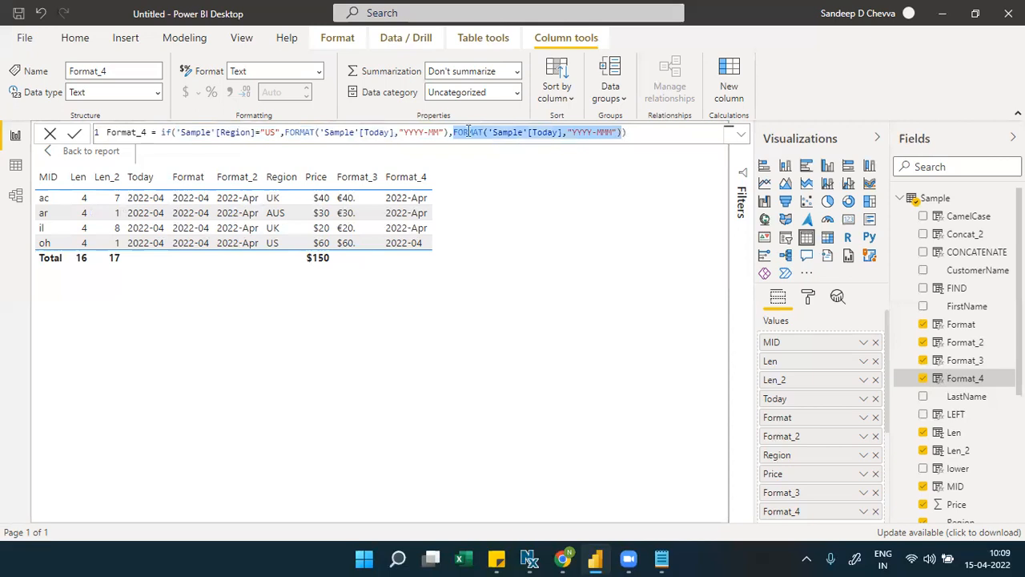
click(283, 134)
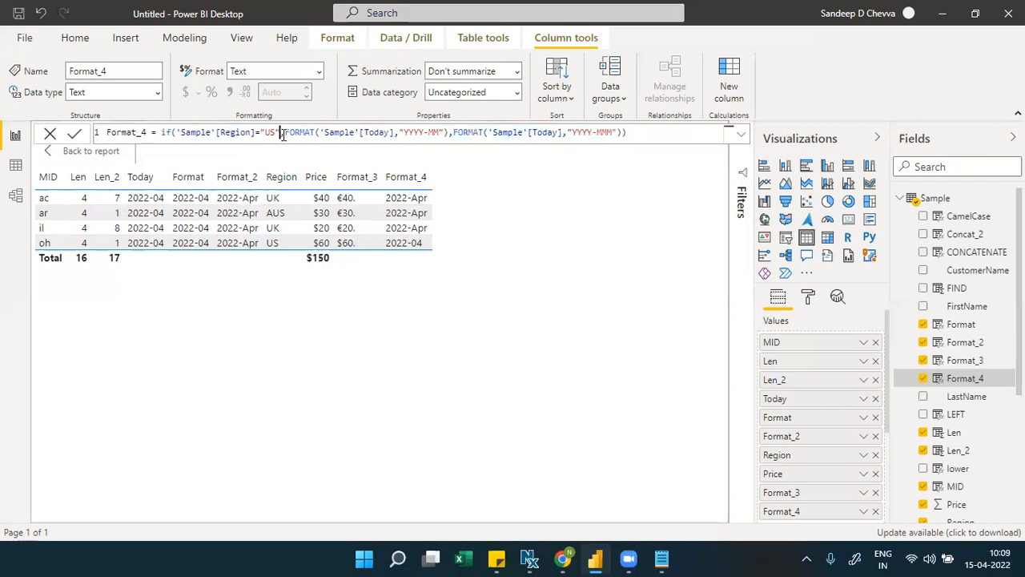
drag(317, 139, 622, 135)
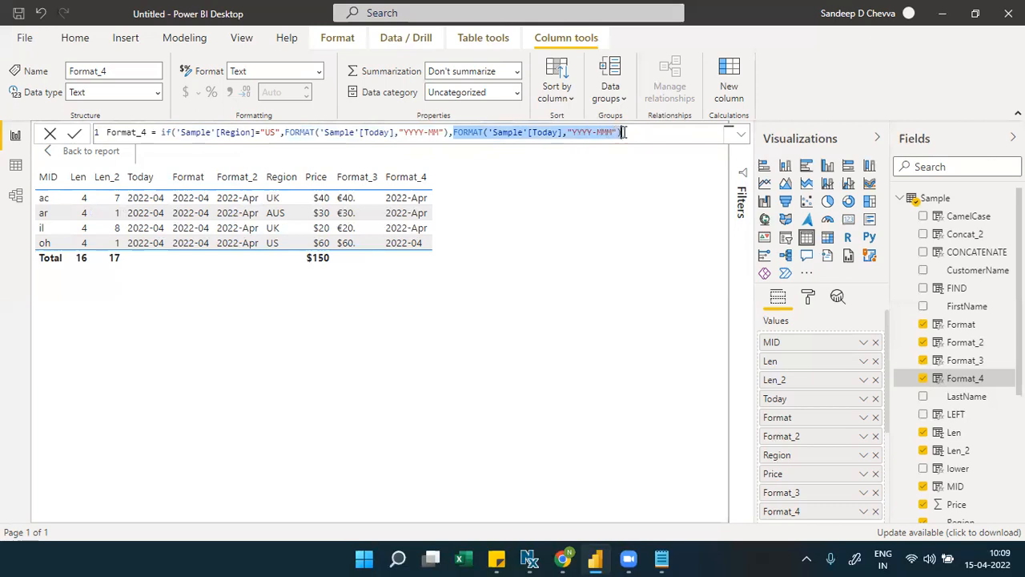
drag(280, 132, 176, 132)
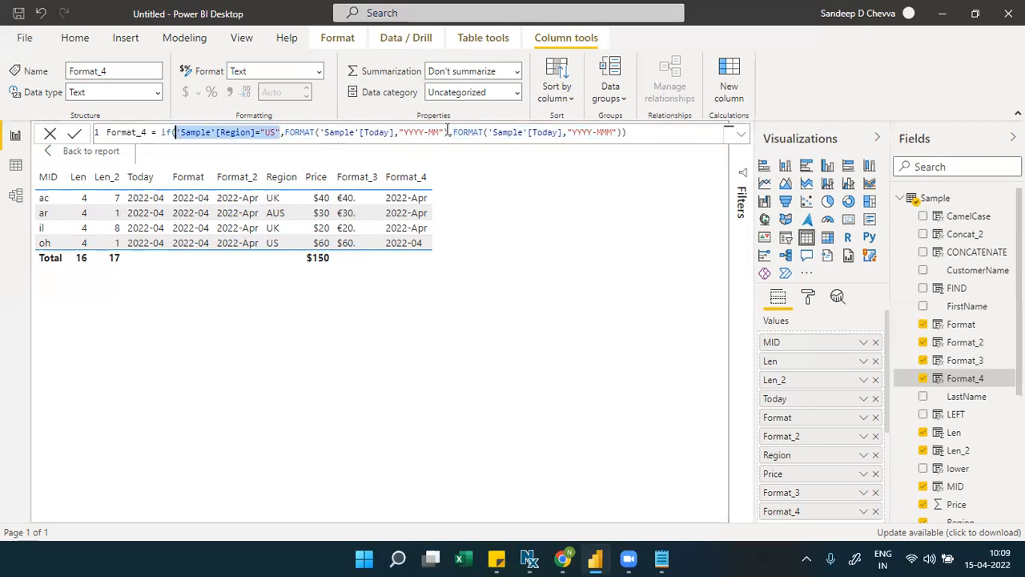
drag(447, 132, 288, 133)
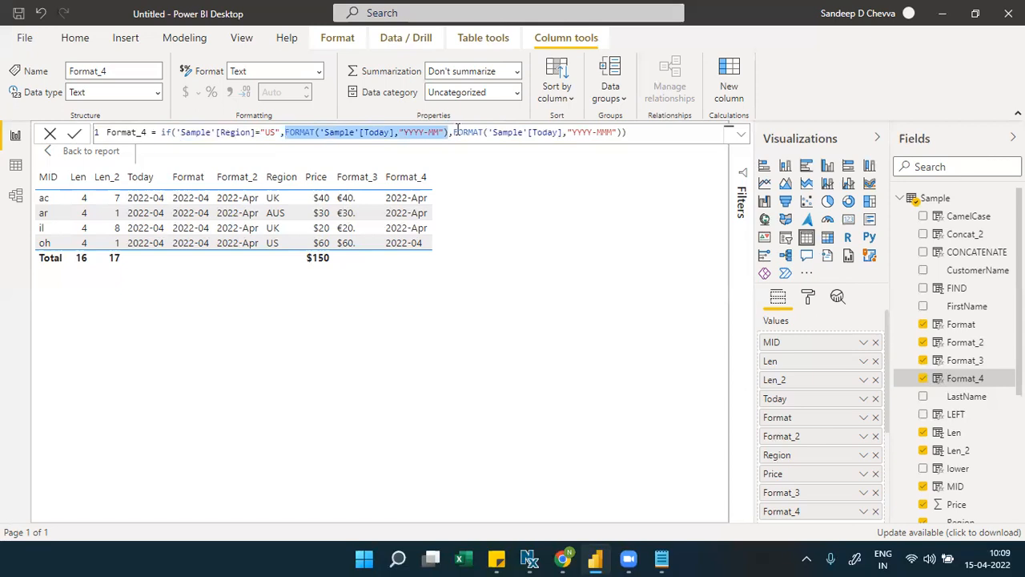
drag(453, 132, 622, 133)
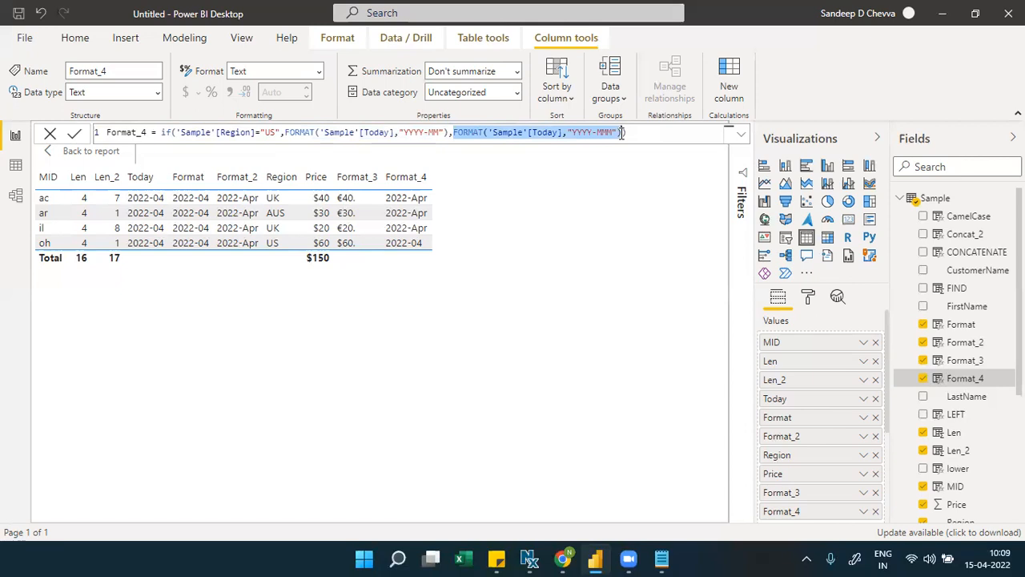
click(584, 188)
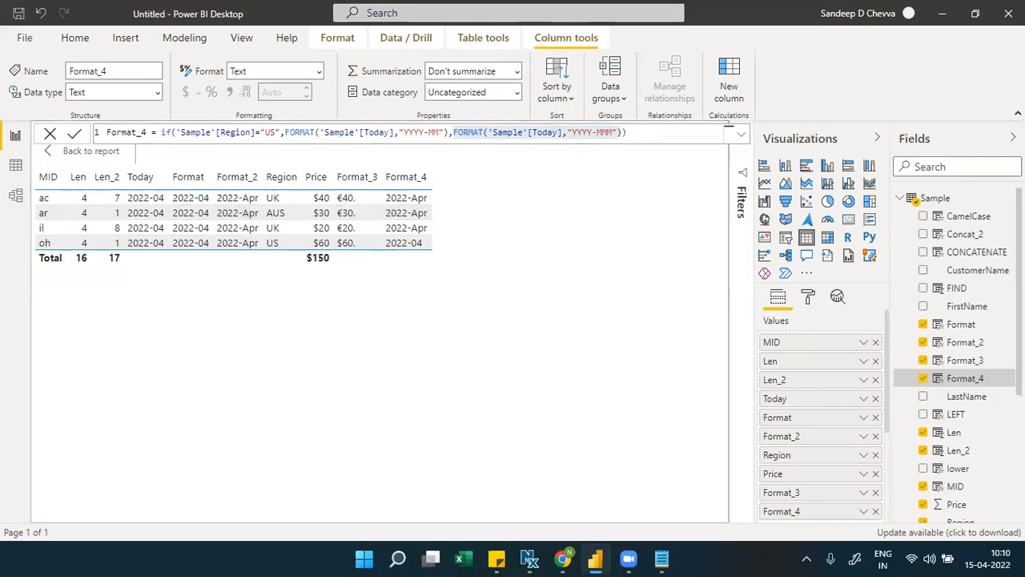
scroll(953, 378, down, 5)
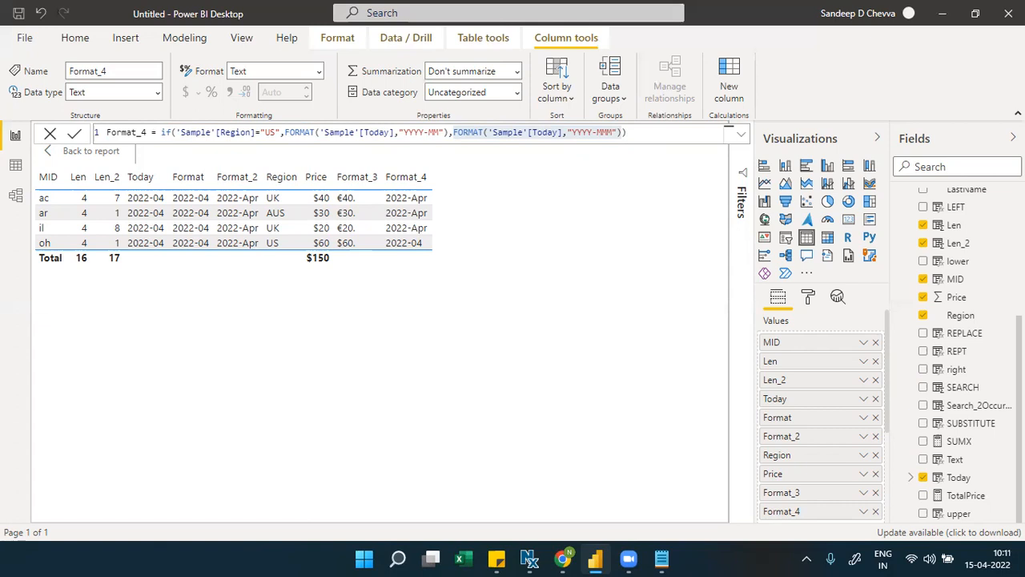
scroll(915, 193, up, 5)
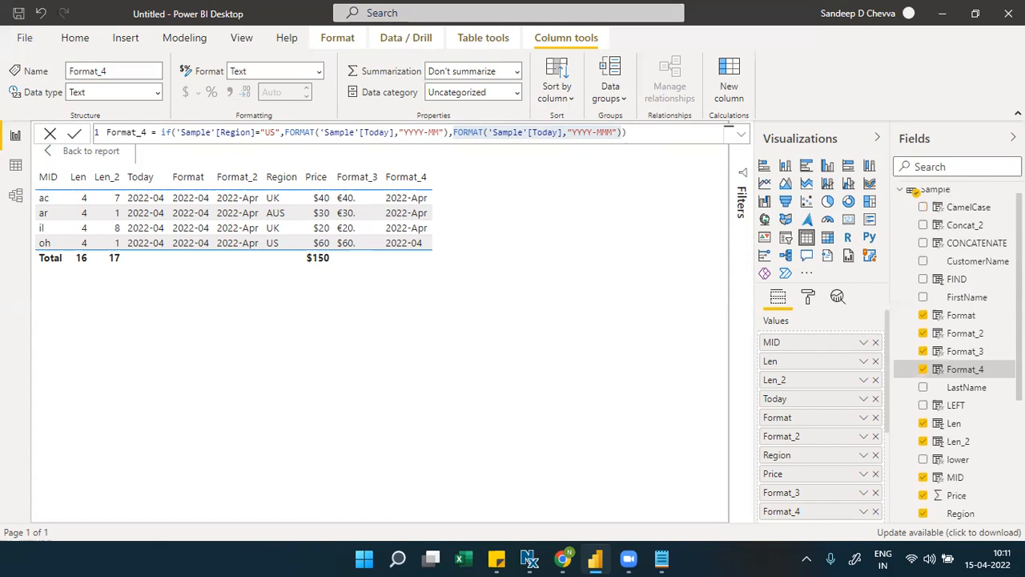